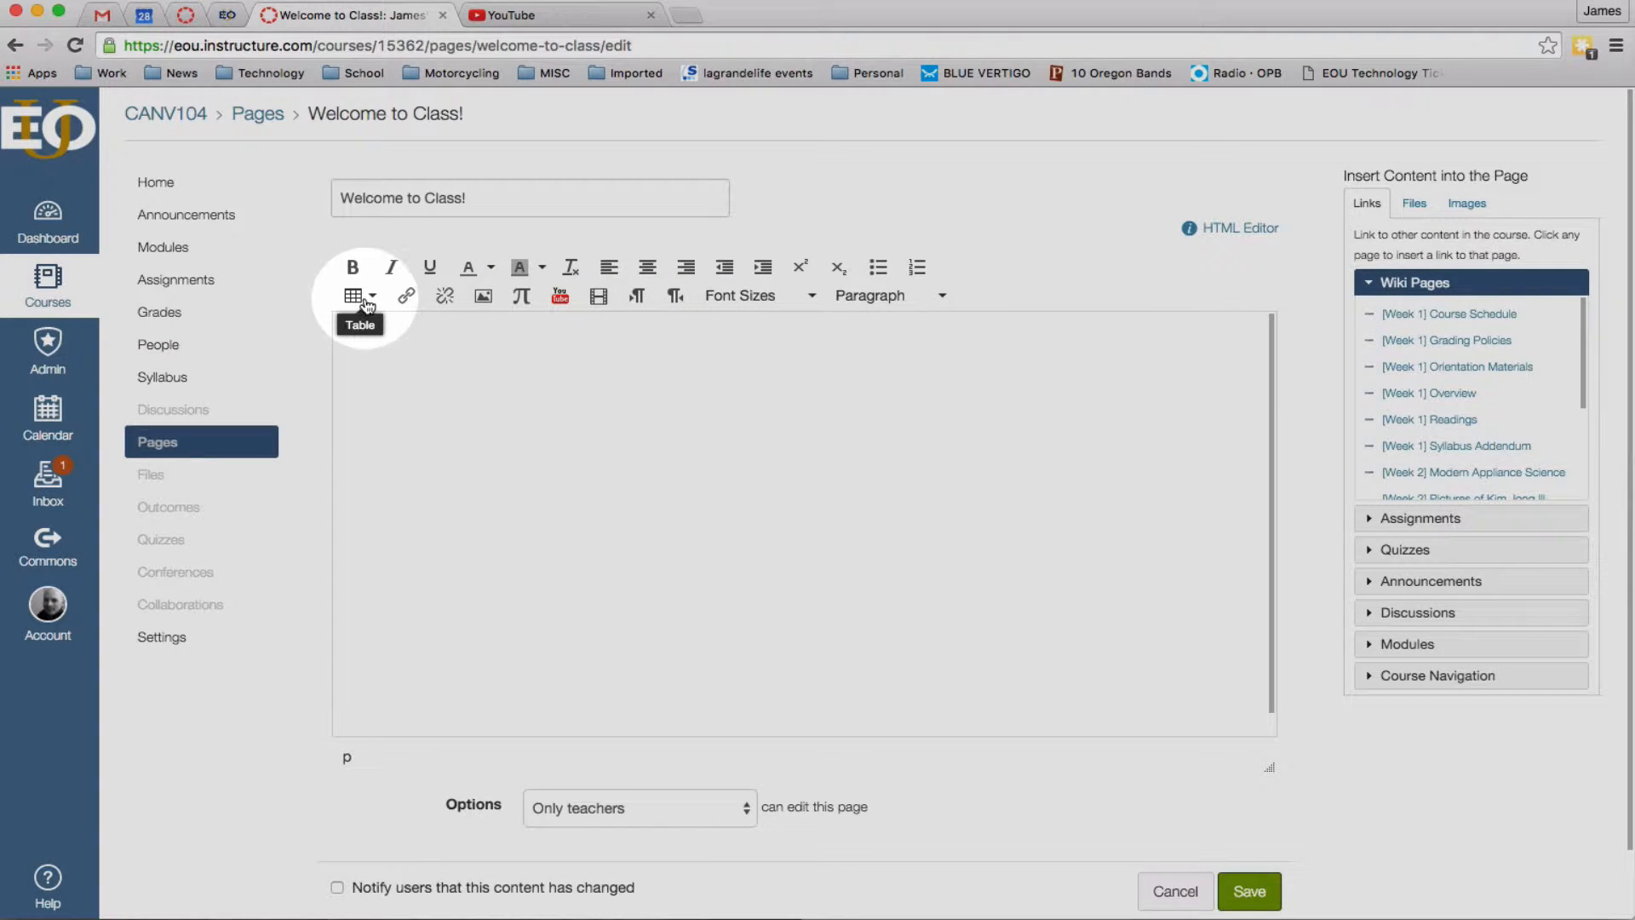
# Insert an empty 5 x 2 table into the Welcome to Class! page body.
pyautogui.click(367, 303)
pyautogui.moveTo(386, 335)
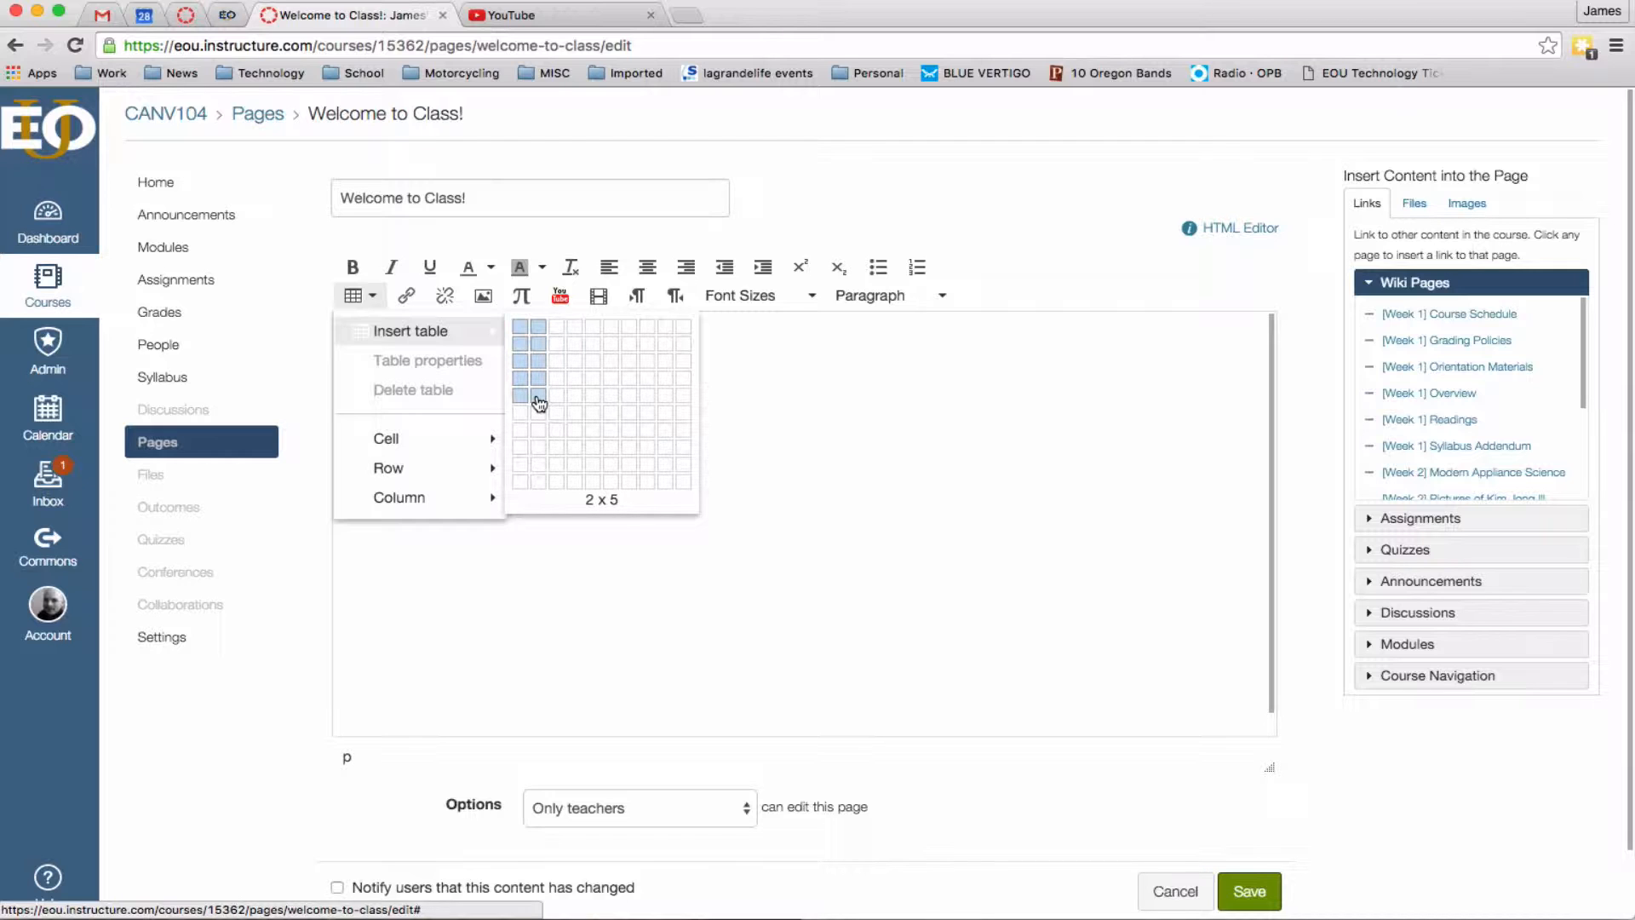
pyautogui.click(594, 346)
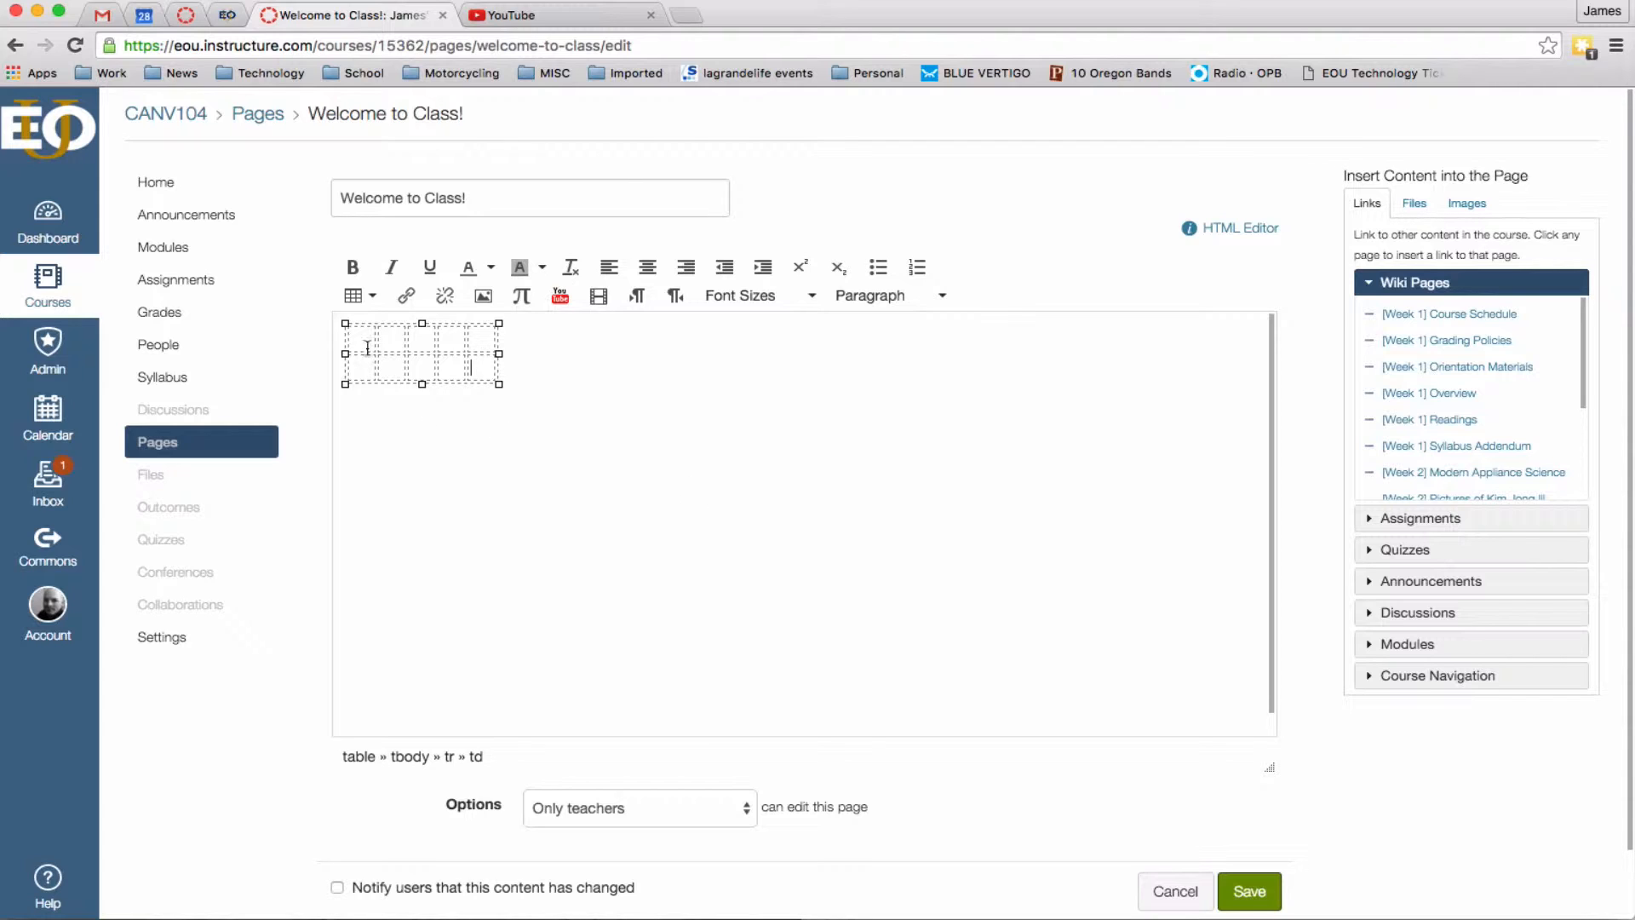
# Paste Week 1 through Week 10 into the cells and link Week 1 and Week 2 to their modules.
pyautogui.click(435, 343)
pyautogui.write('Week 1\tWeek 2\tWeek 3\tWeek 4\tWeek 5 Week 6\tWeek 7\tWeek 8\tWeek 9\tWeek 10')
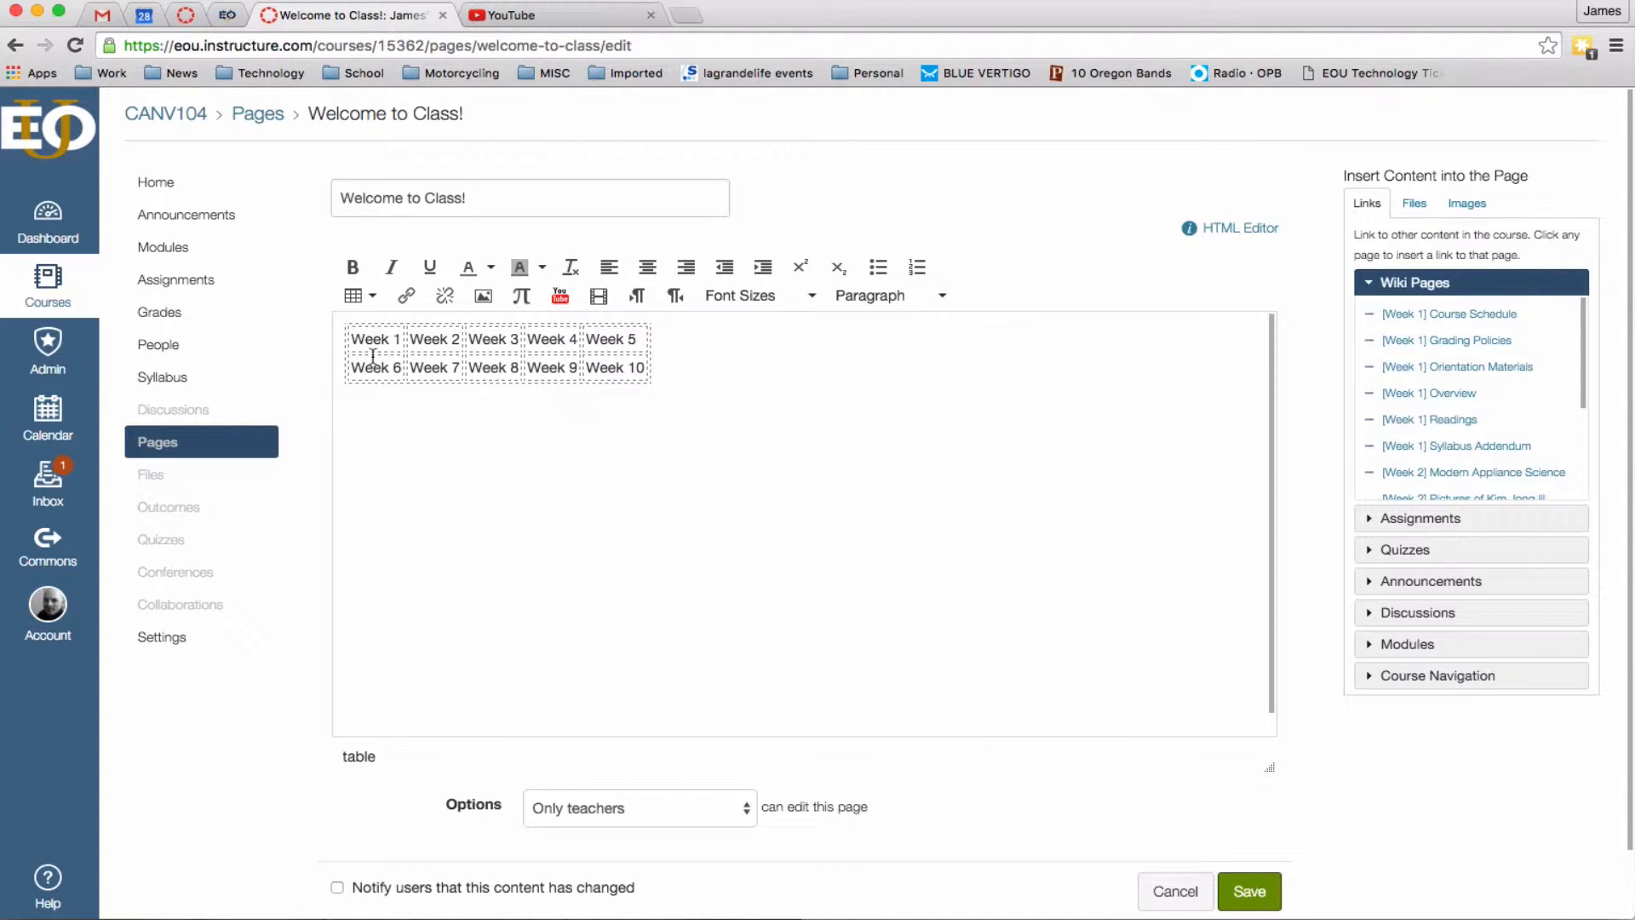
pyautogui.moveTo(354, 341); pyautogui.dragTo(396, 339)
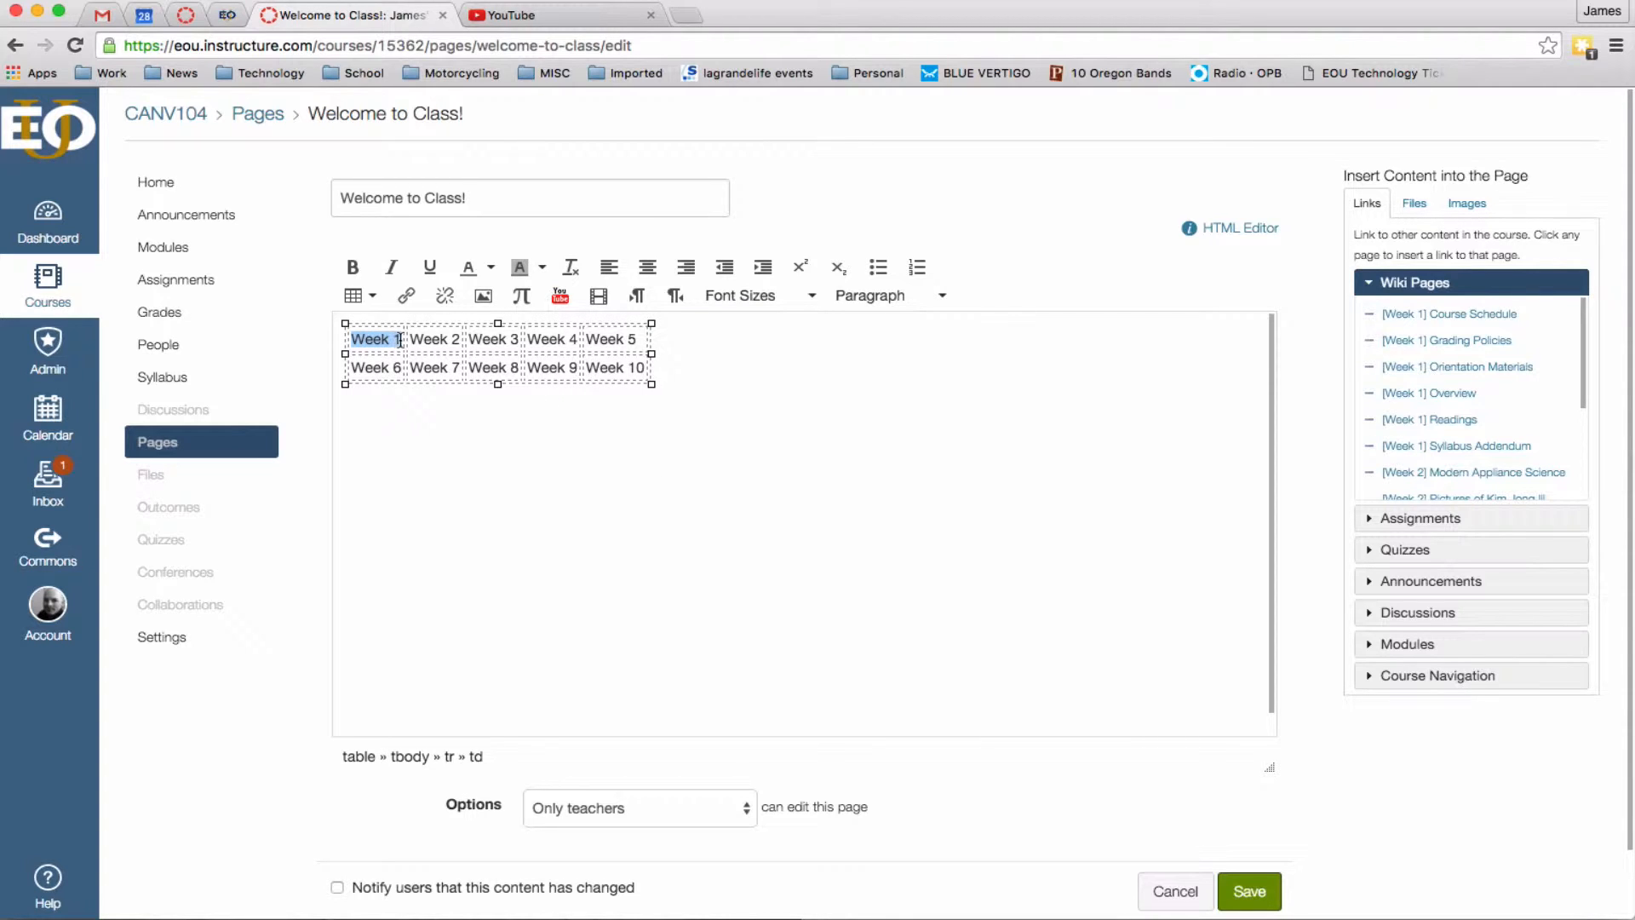
pyautogui.click(1445, 644)
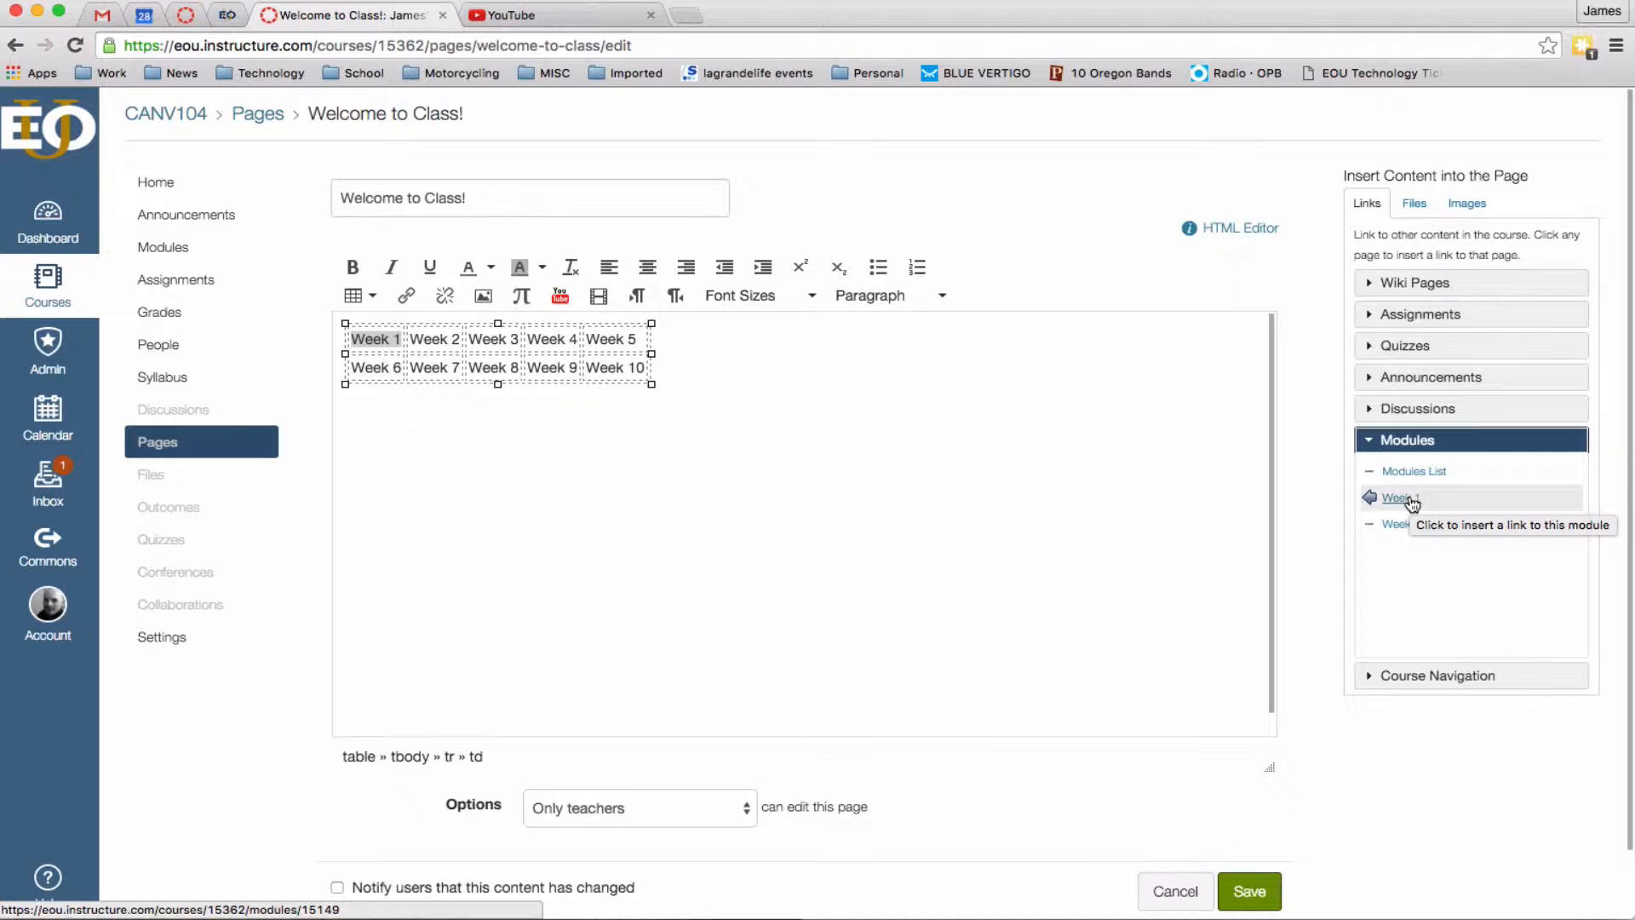
pyautogui.click(1412, 502)
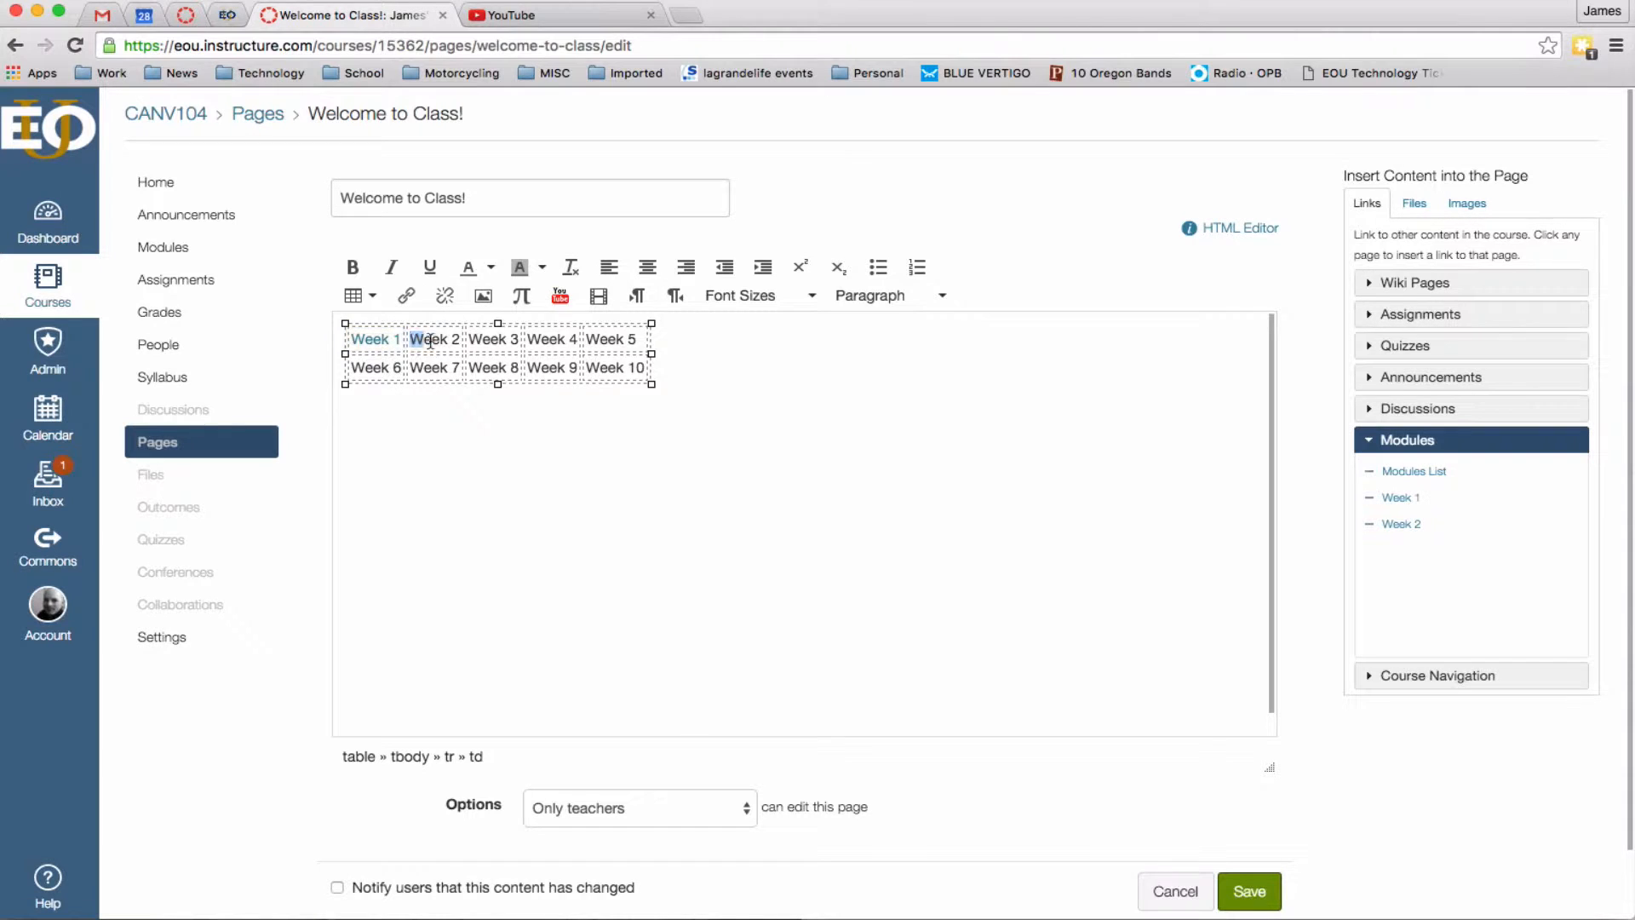
pyautogui.moveTo(411, 339); pyautogui.dragTo(460, 341)
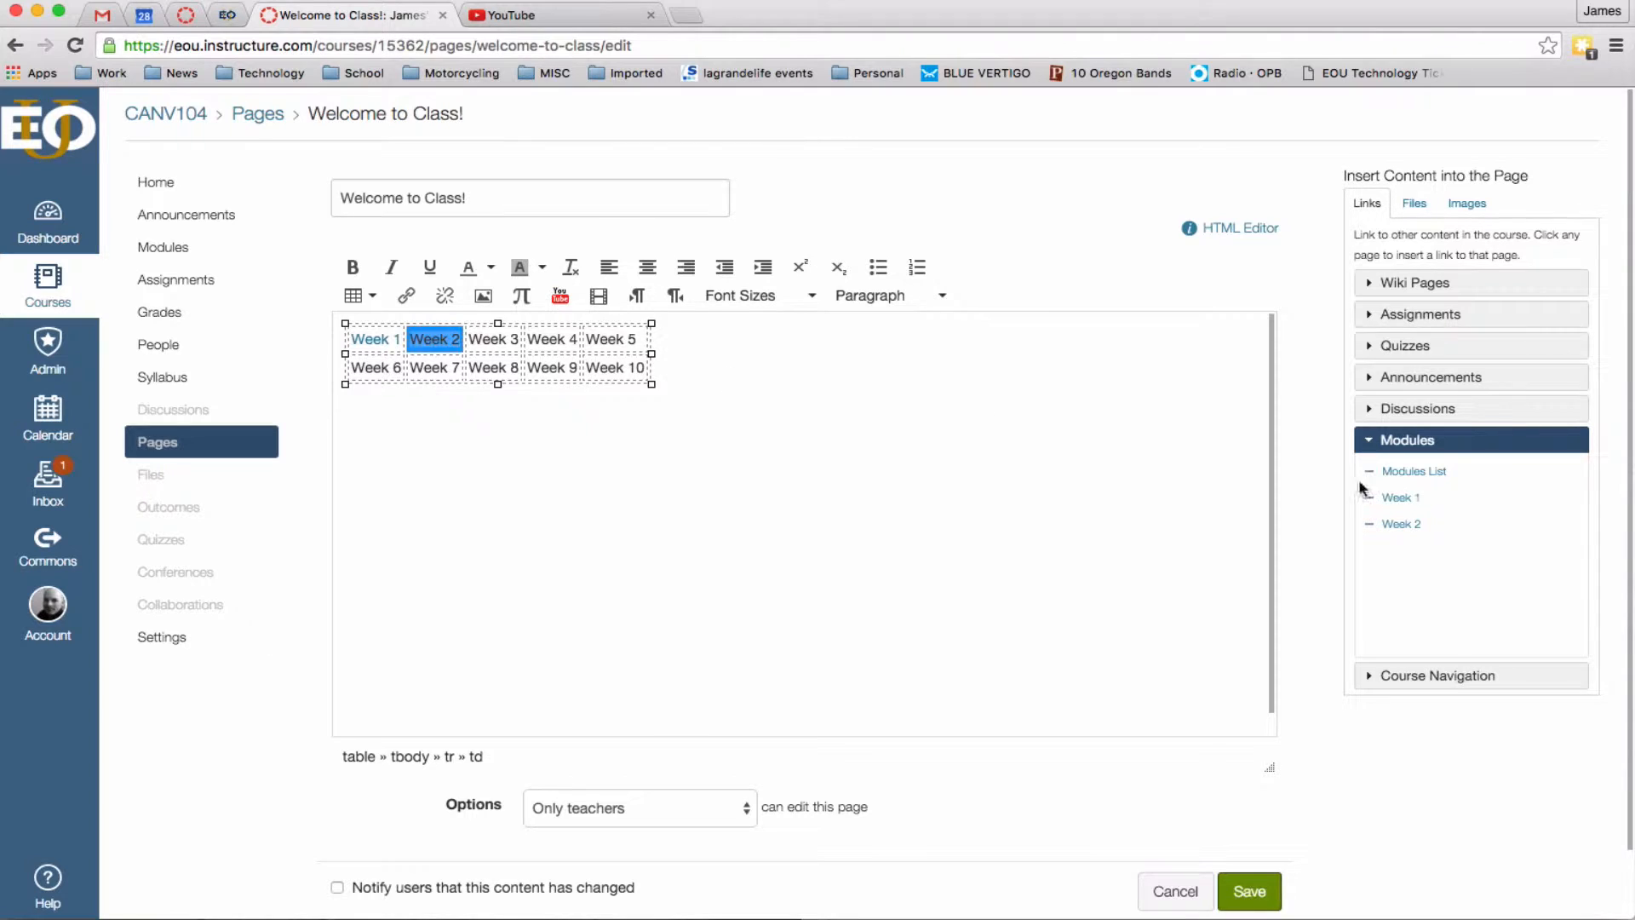
pyautogui.click(1401, 524)
# Save the page, reopen it for editing, and place the caret back in the week table.
pyautogui.click(1257, 896)
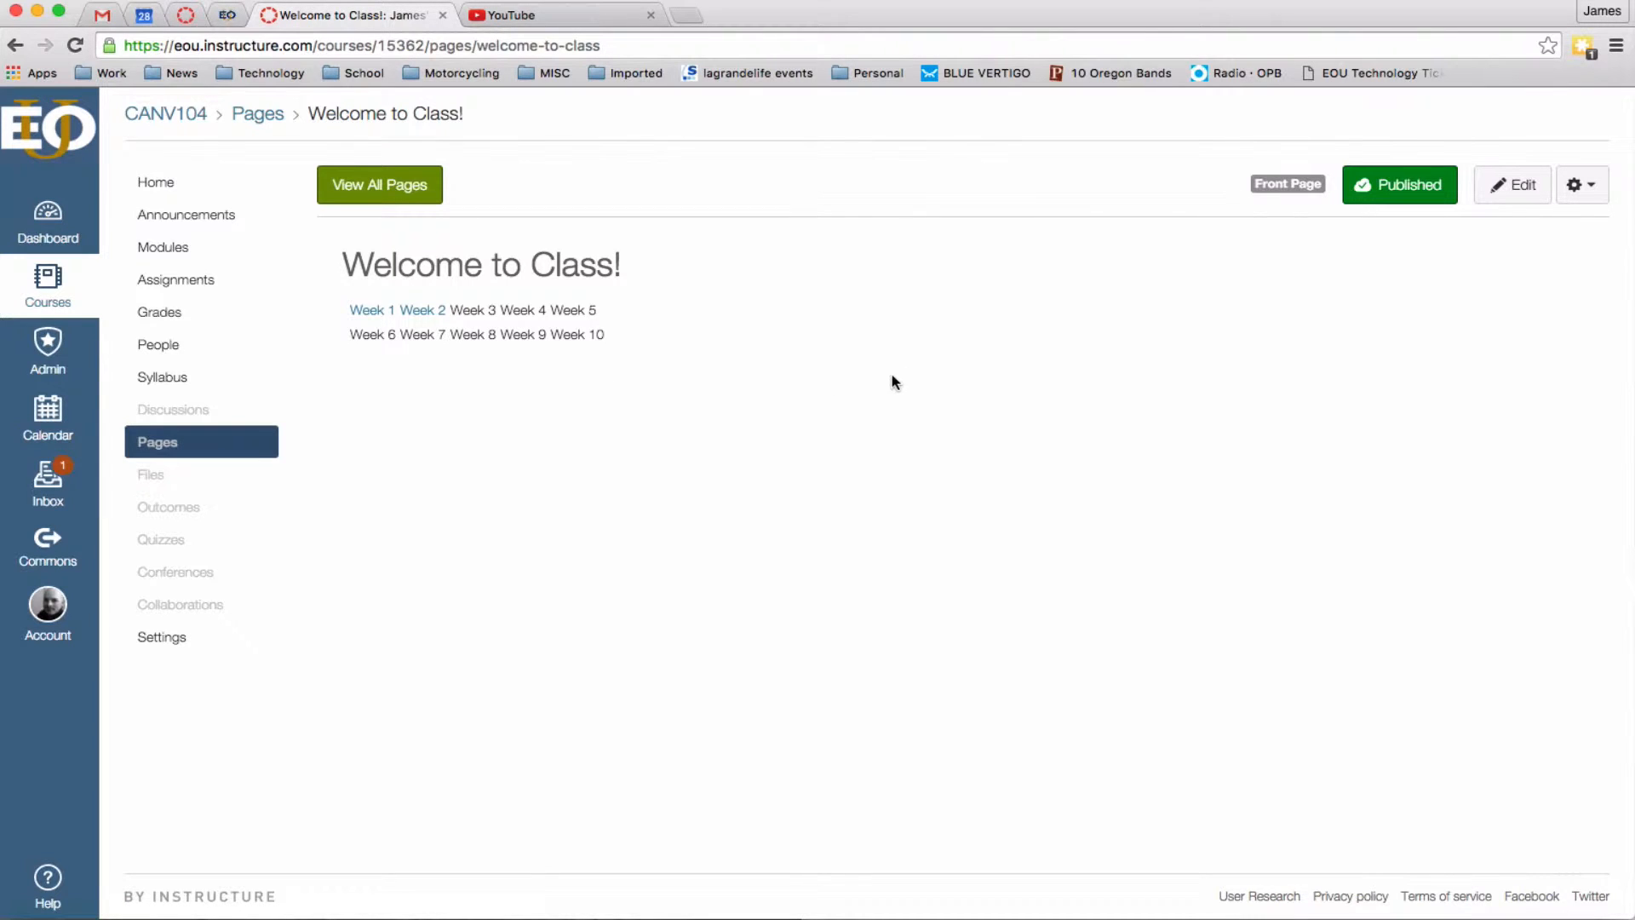
pyautogui.click(1515, 185)
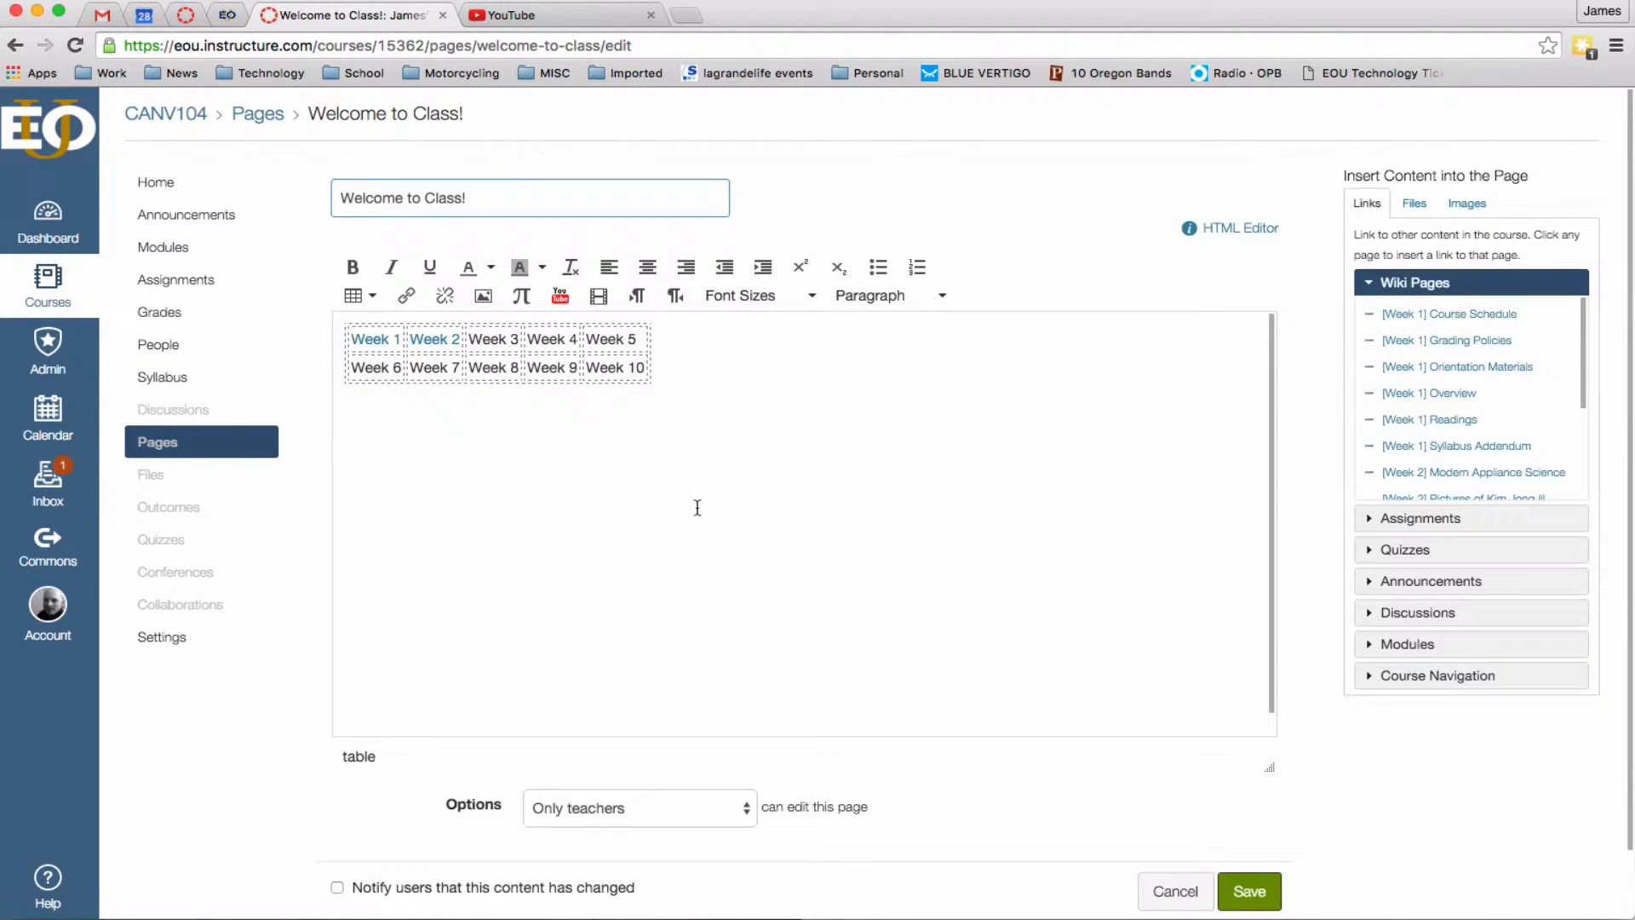
pyautogui.click(637, 339)
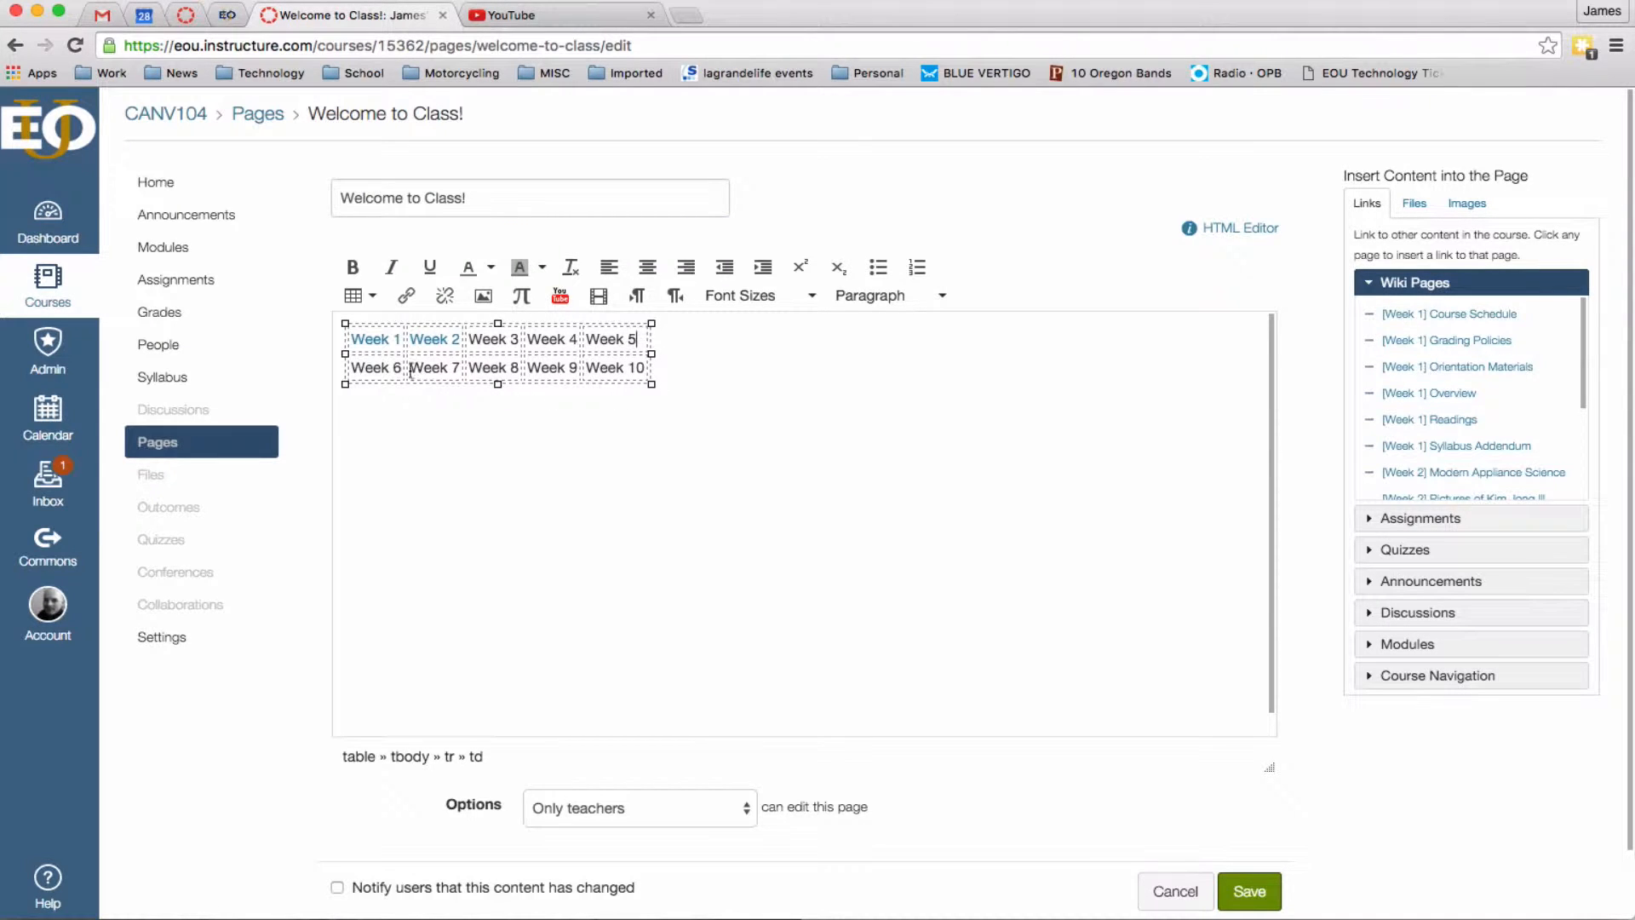
pyautogui.click(365, 299)
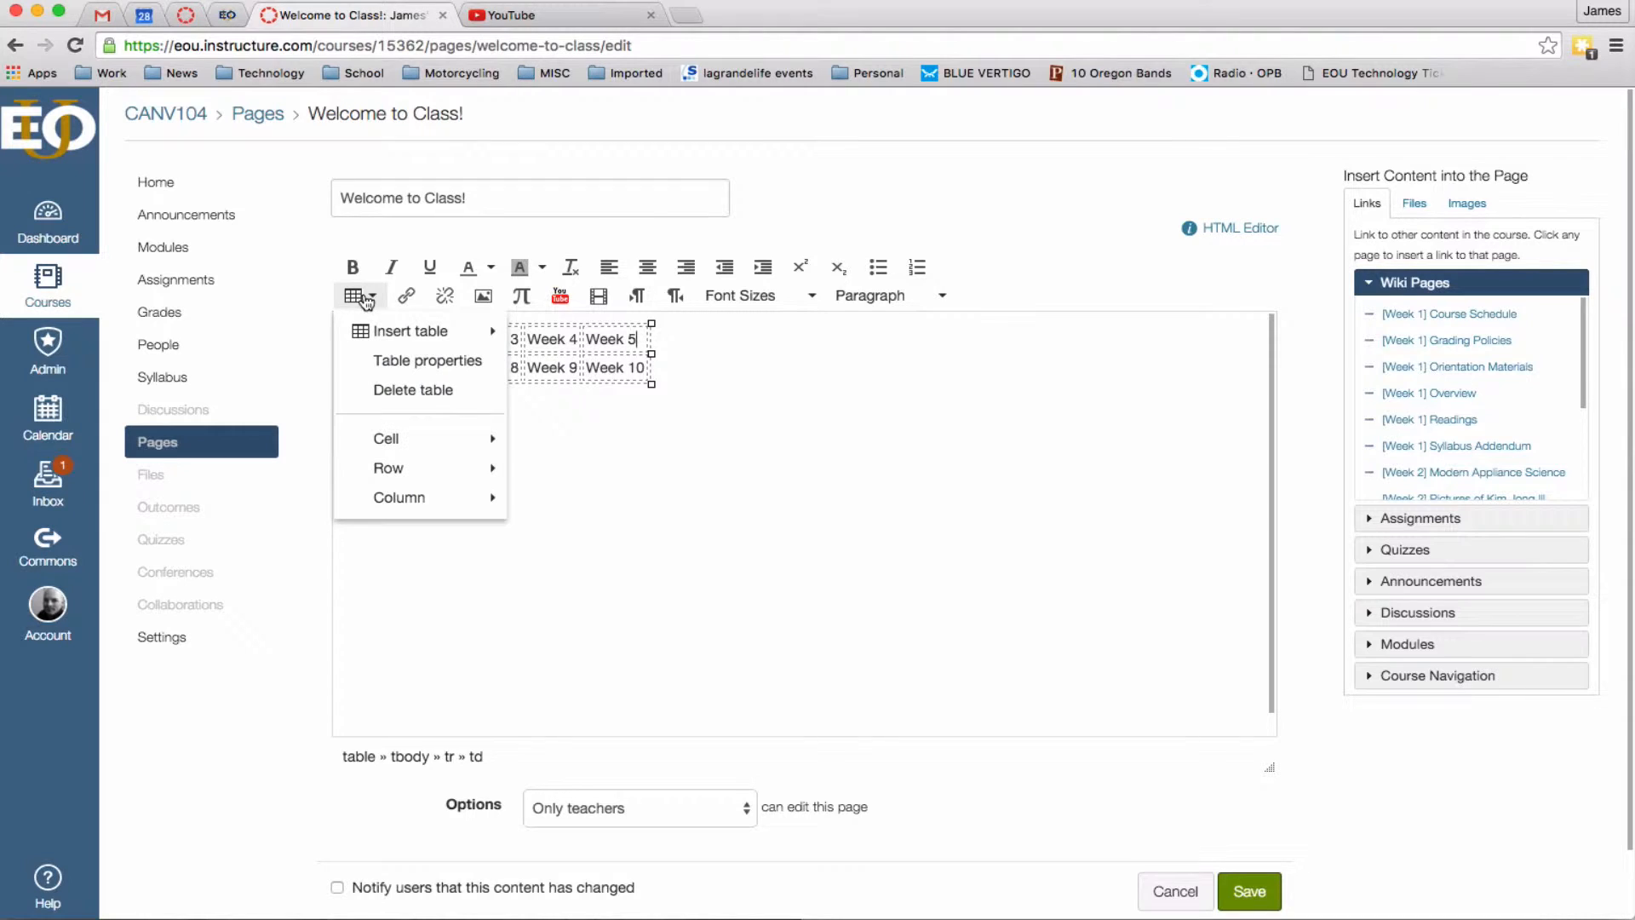
pyautogui.click(960, 401)
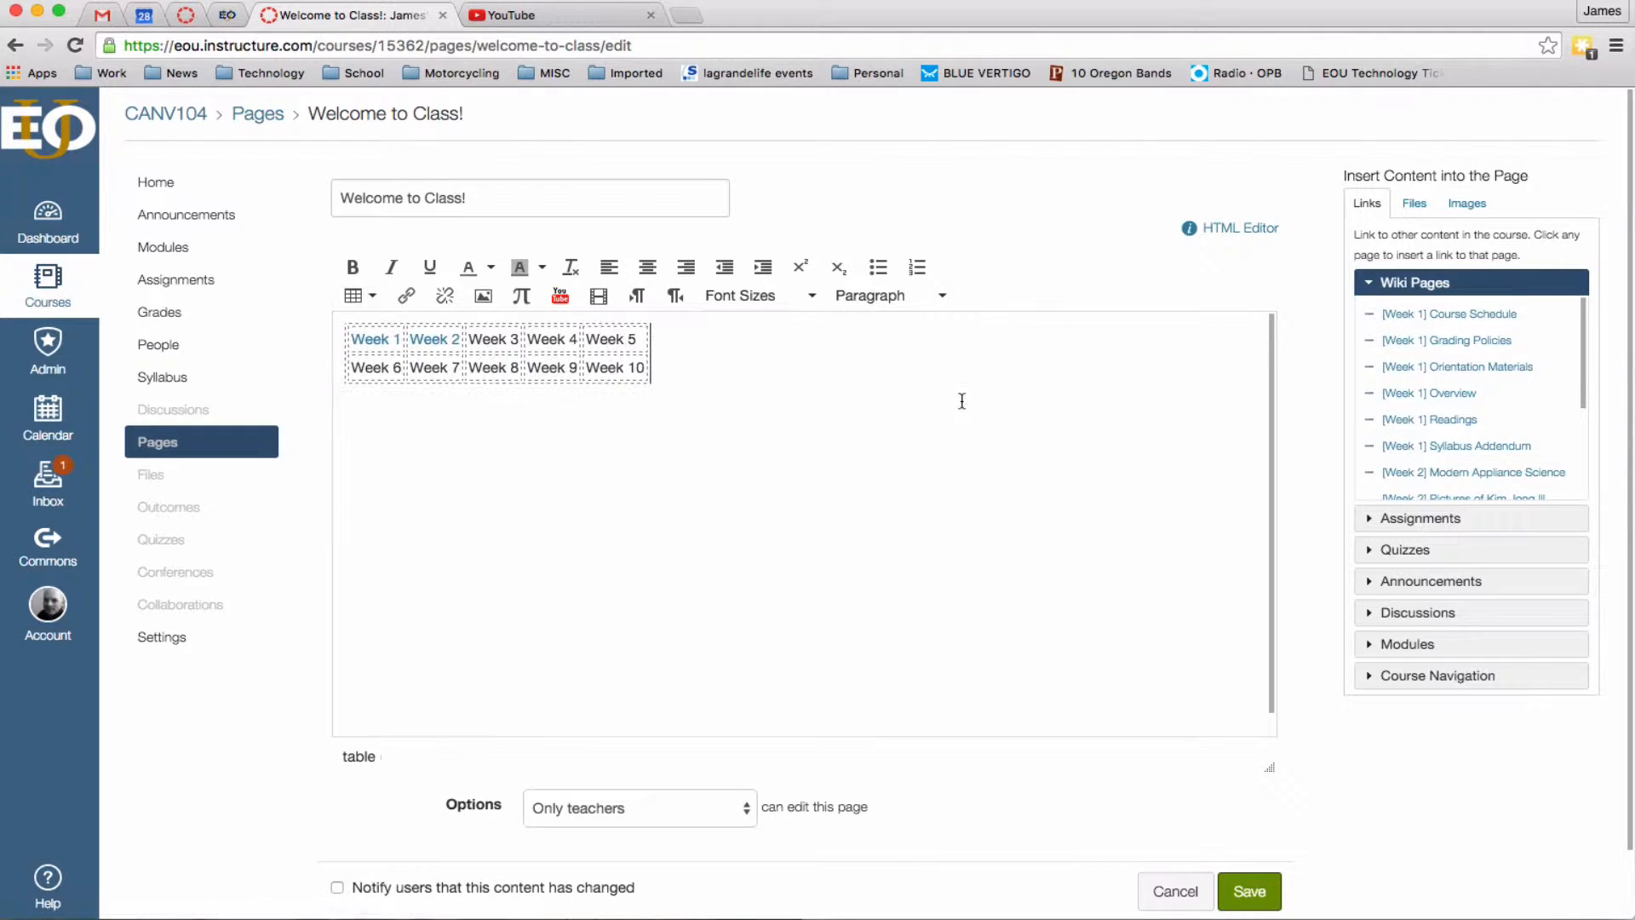
pyautogui.click(578, 341)
# Set the week table's properties to Center alignment, border 1, with a caption.
pyautogui.click(358, 296)
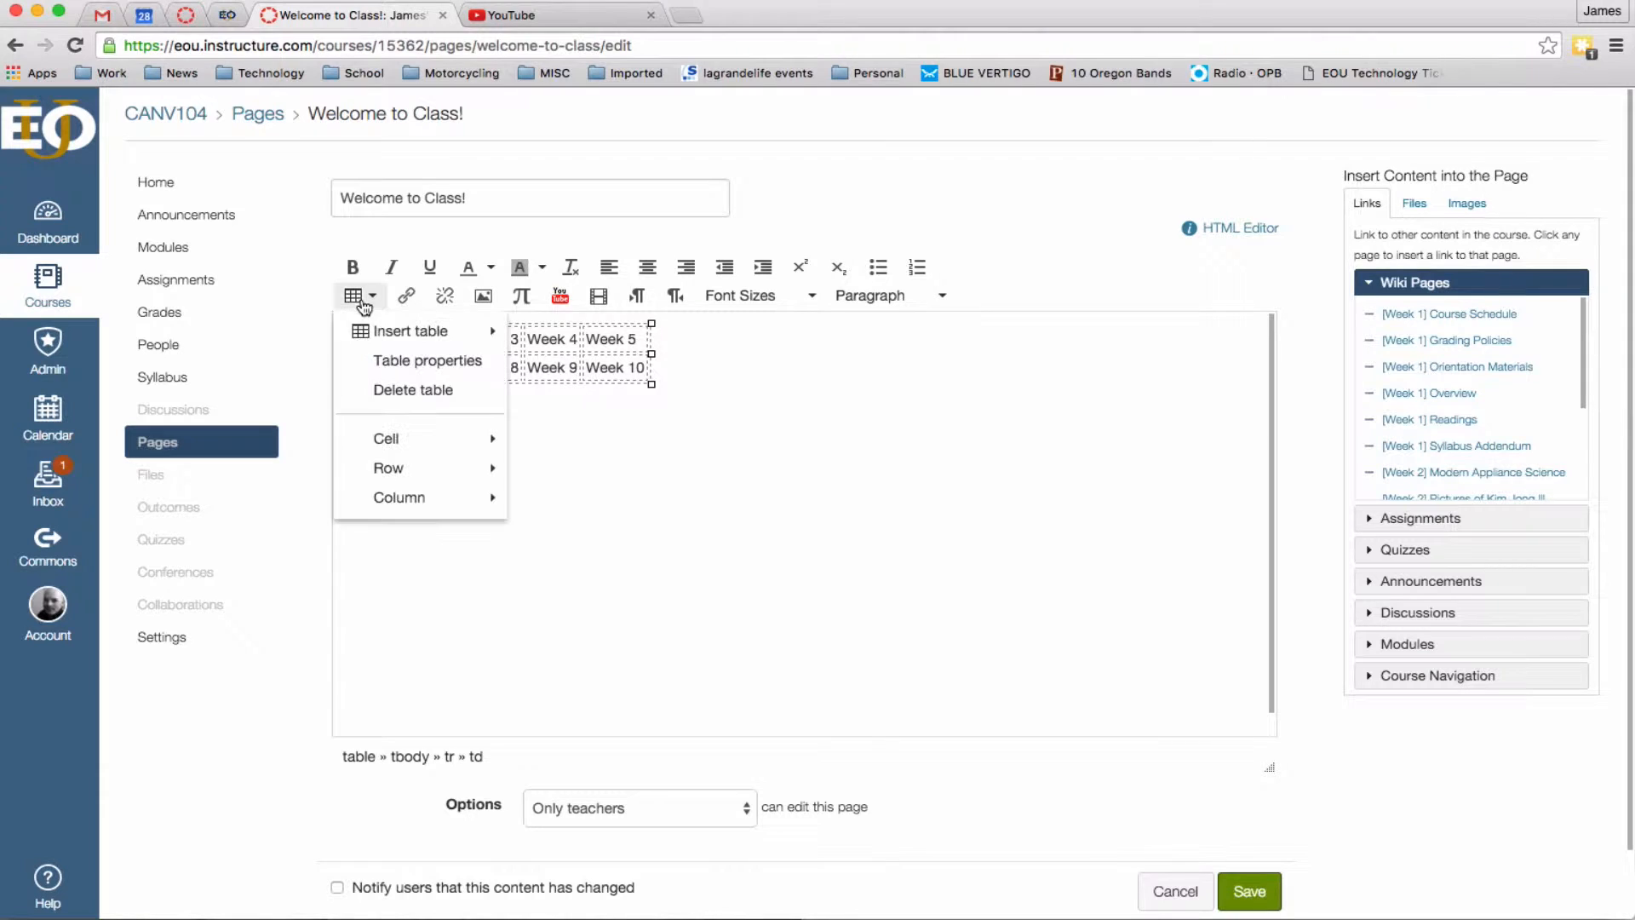
pyautogui.click(406, 361)
pyautogui.click(867, 586)
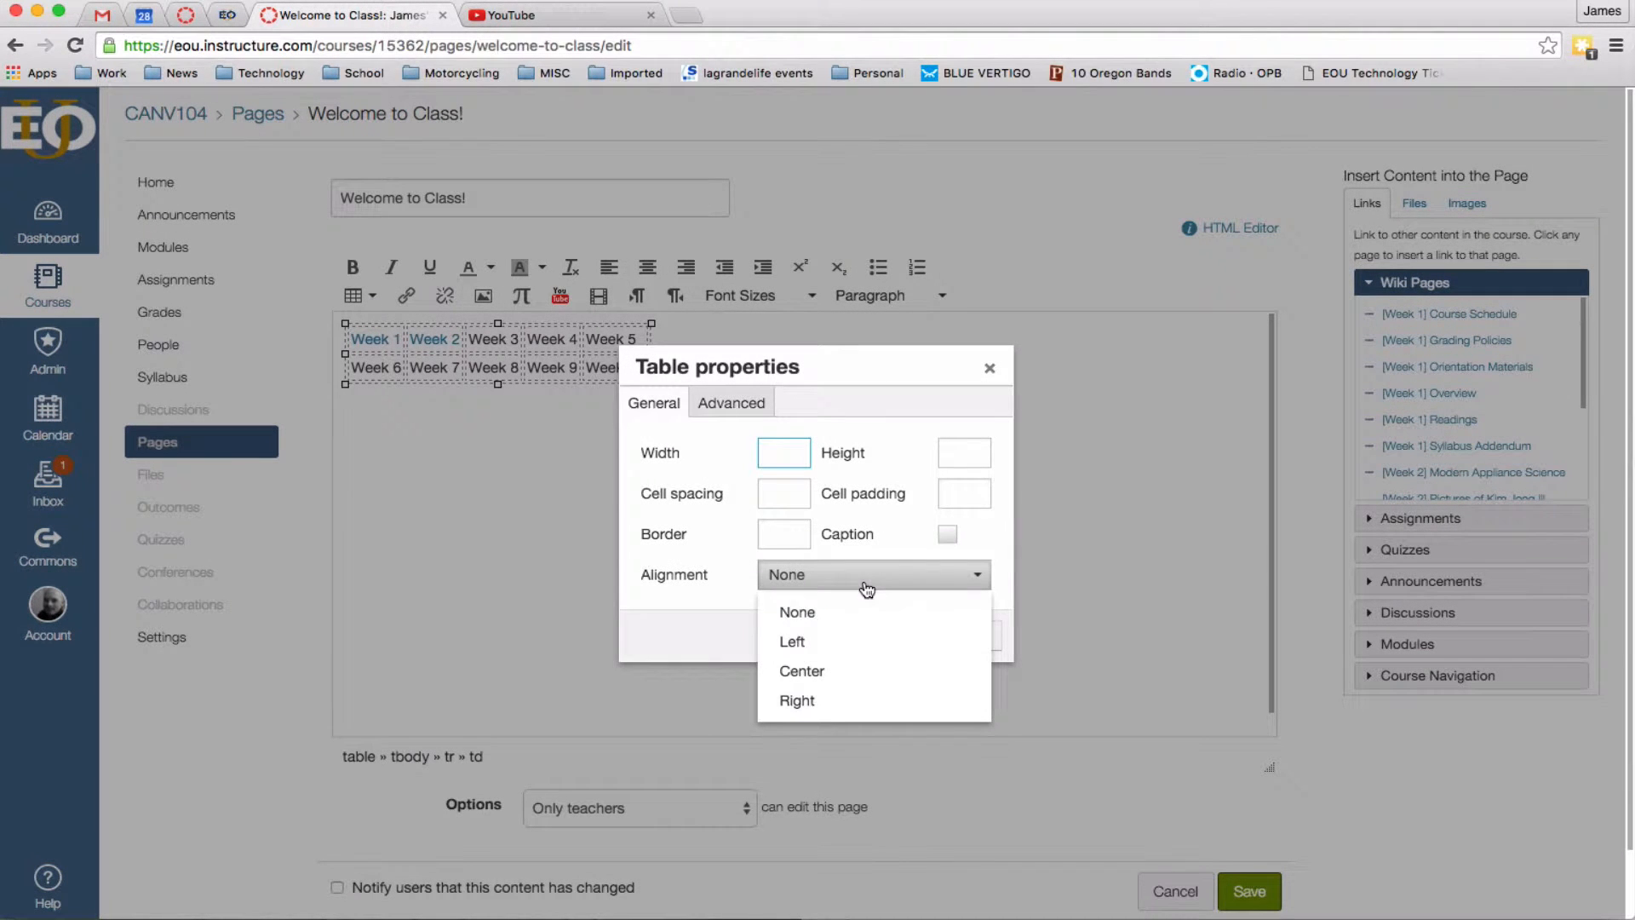
pyautogui.click(847, 673)
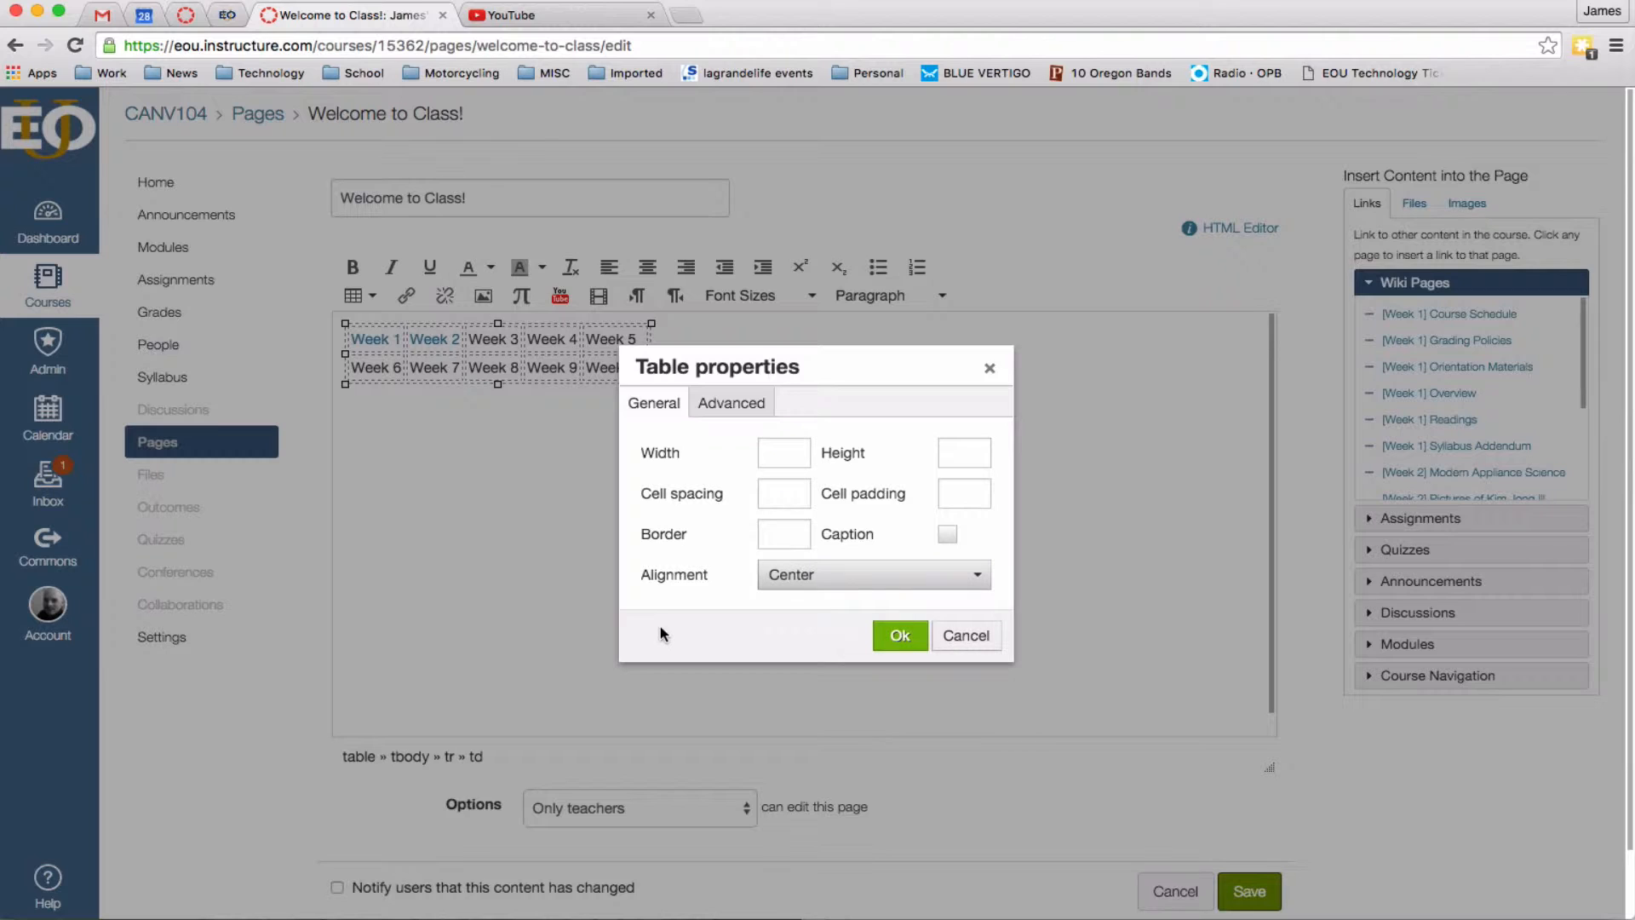
pyautogui.click(796, 532)
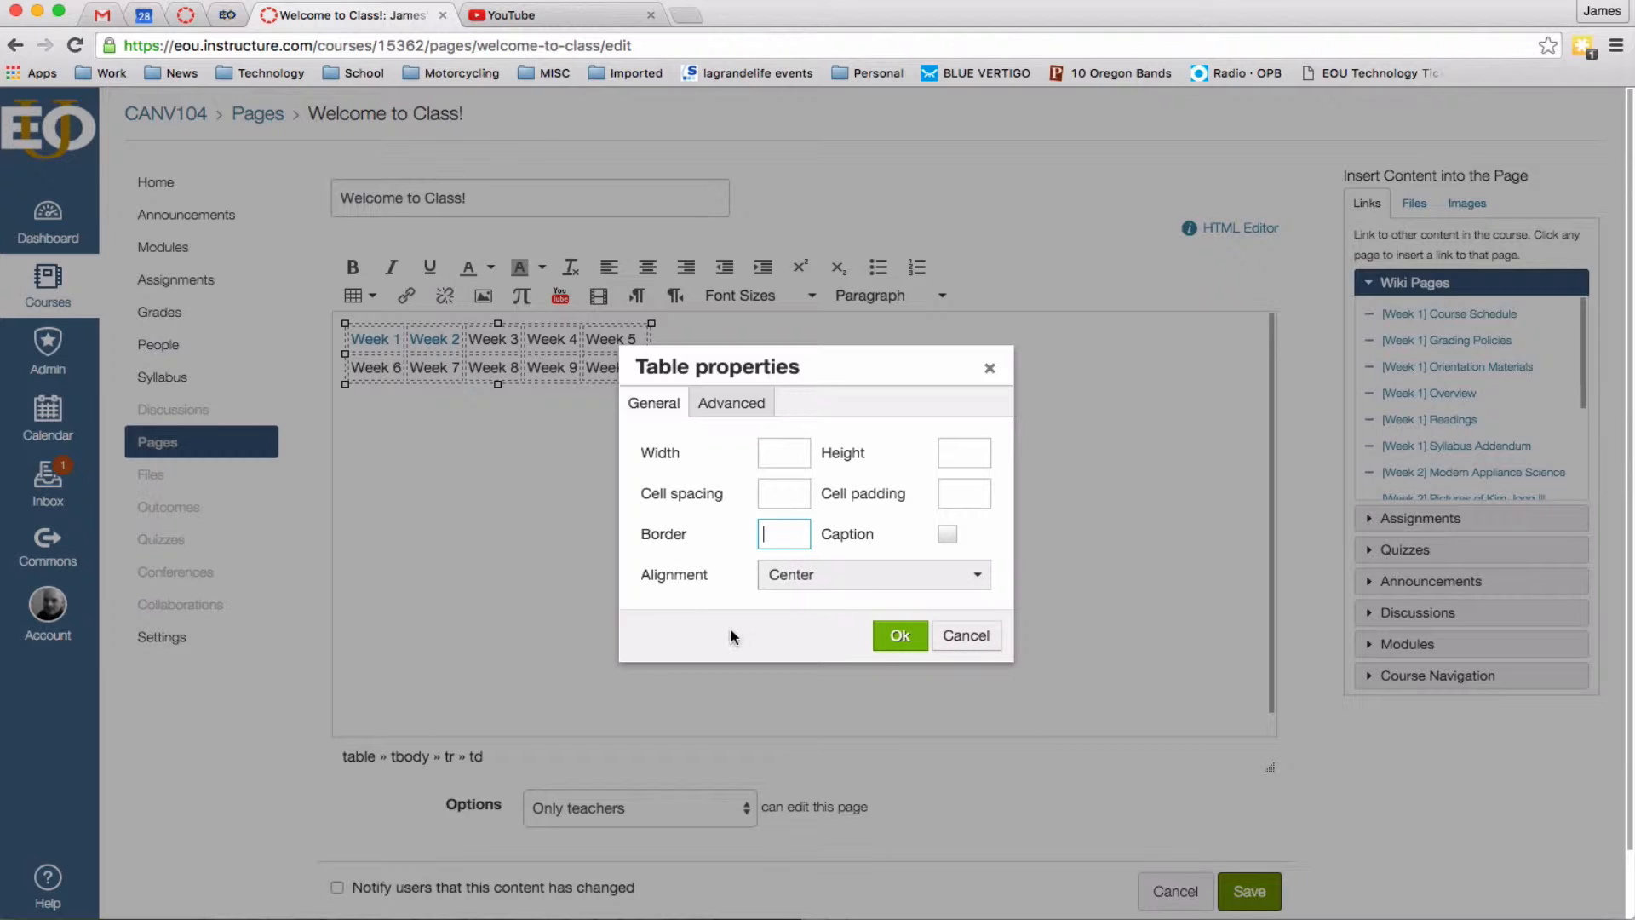
pyautogui.write('1')
pyautogui.click(947, 534)
pyautogui.click(904, 643)
# Fill the caption with 'Module Navigation' as a Header 3 and save the page.
pyautogui.click(804, 334)
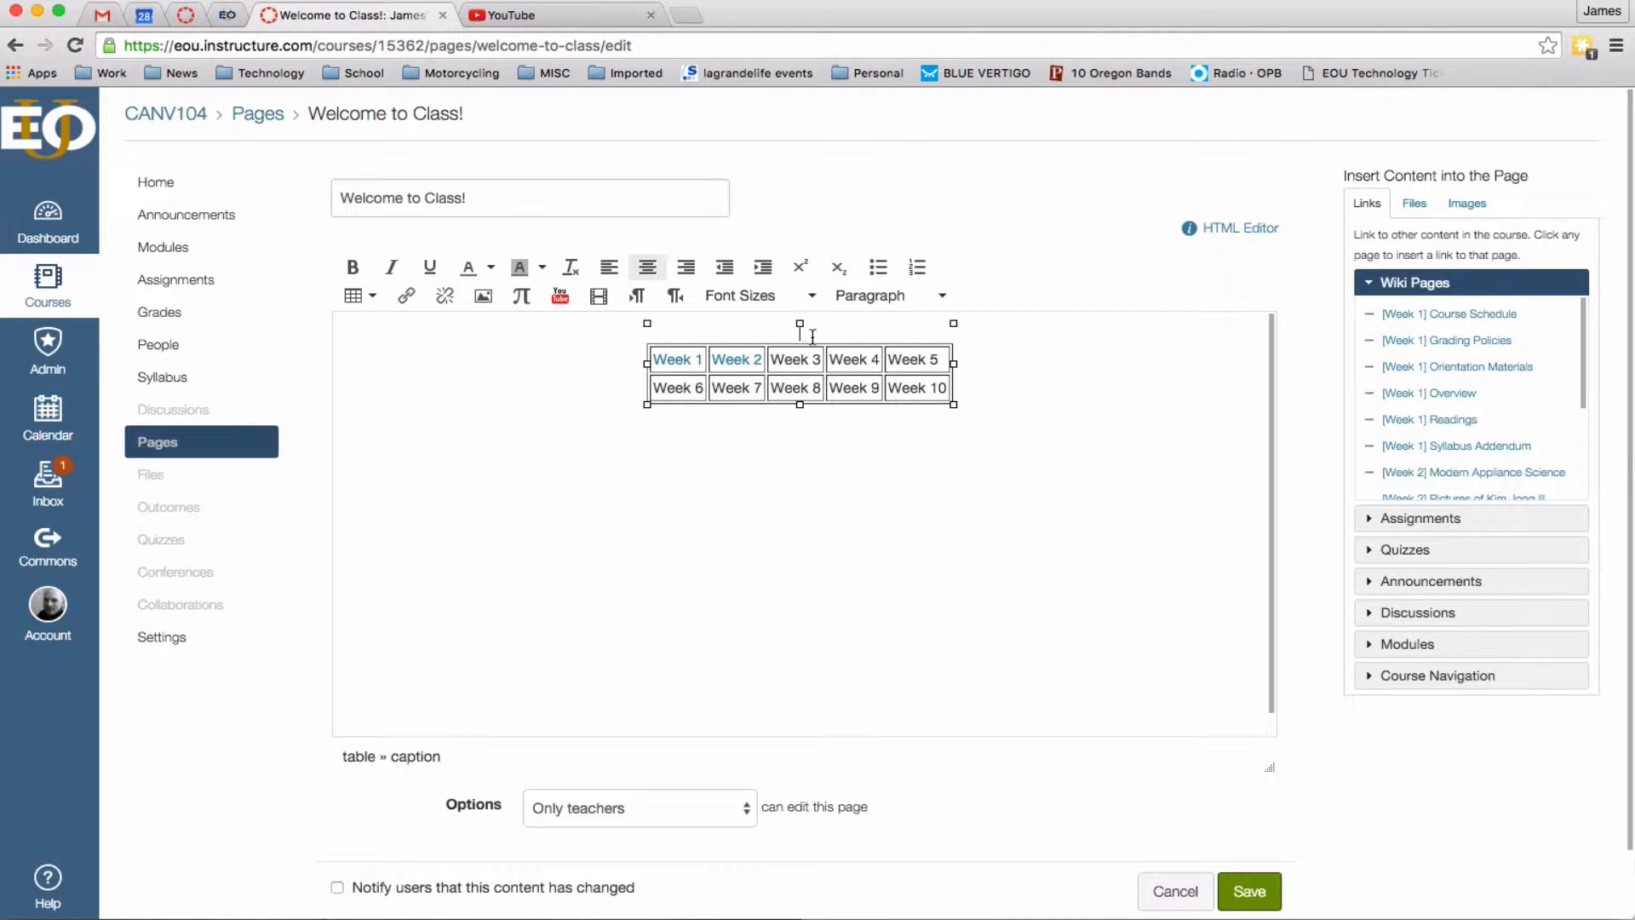
pyautogui.write('Module Navigation')
pyautogui.click(941, 297)
pyautogui.click(915, 410)
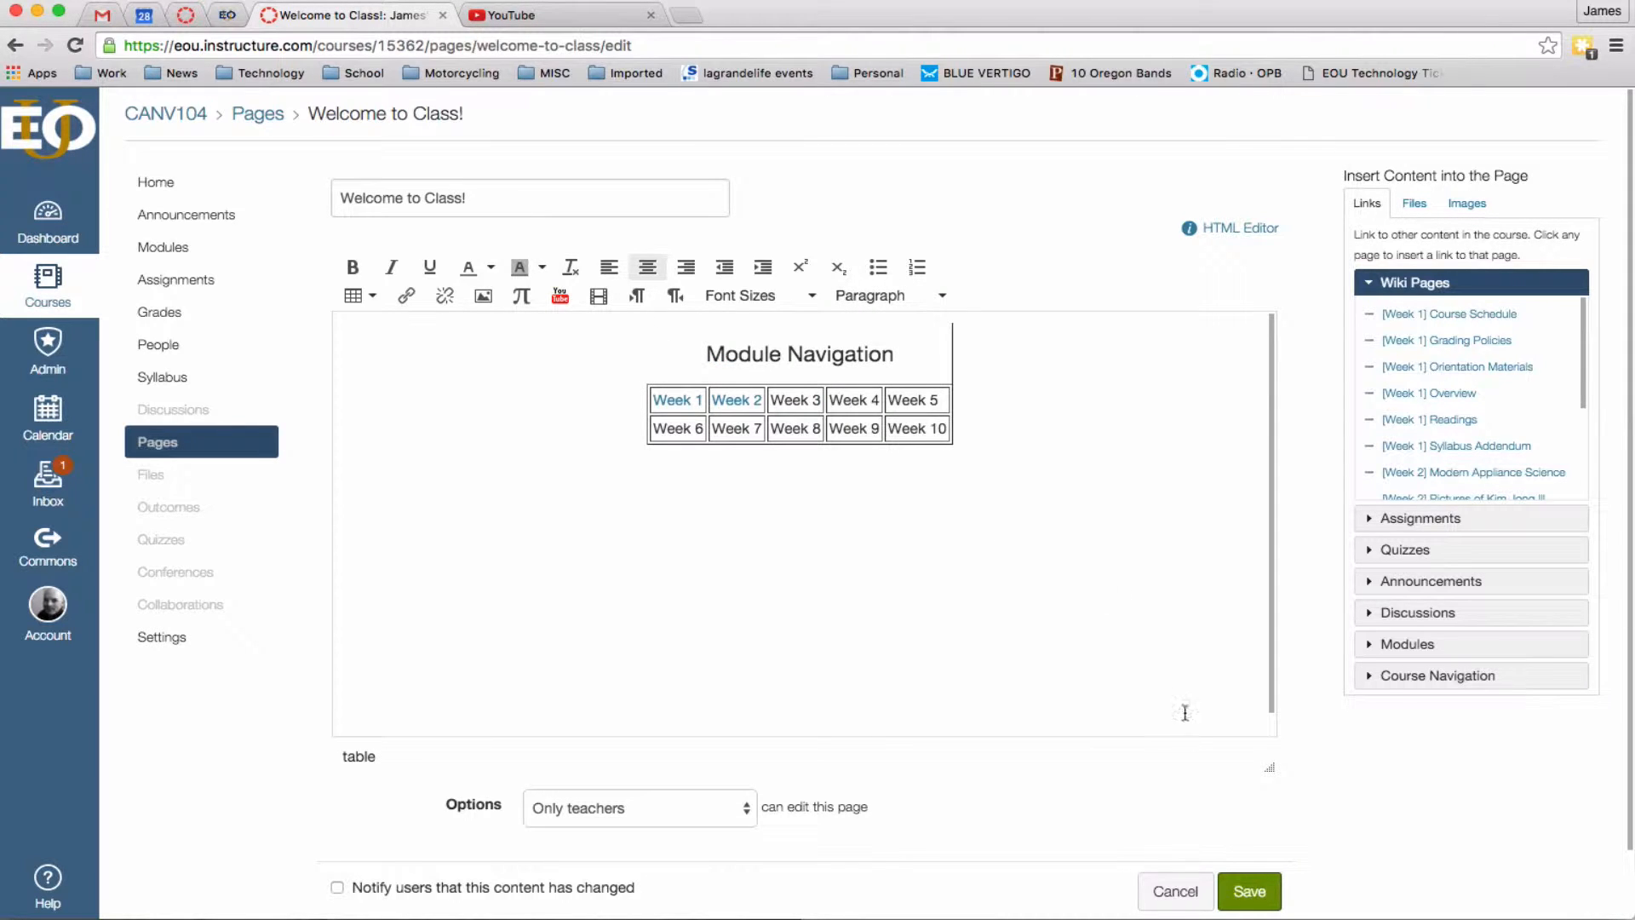
pyautogui.click(1250, 890)
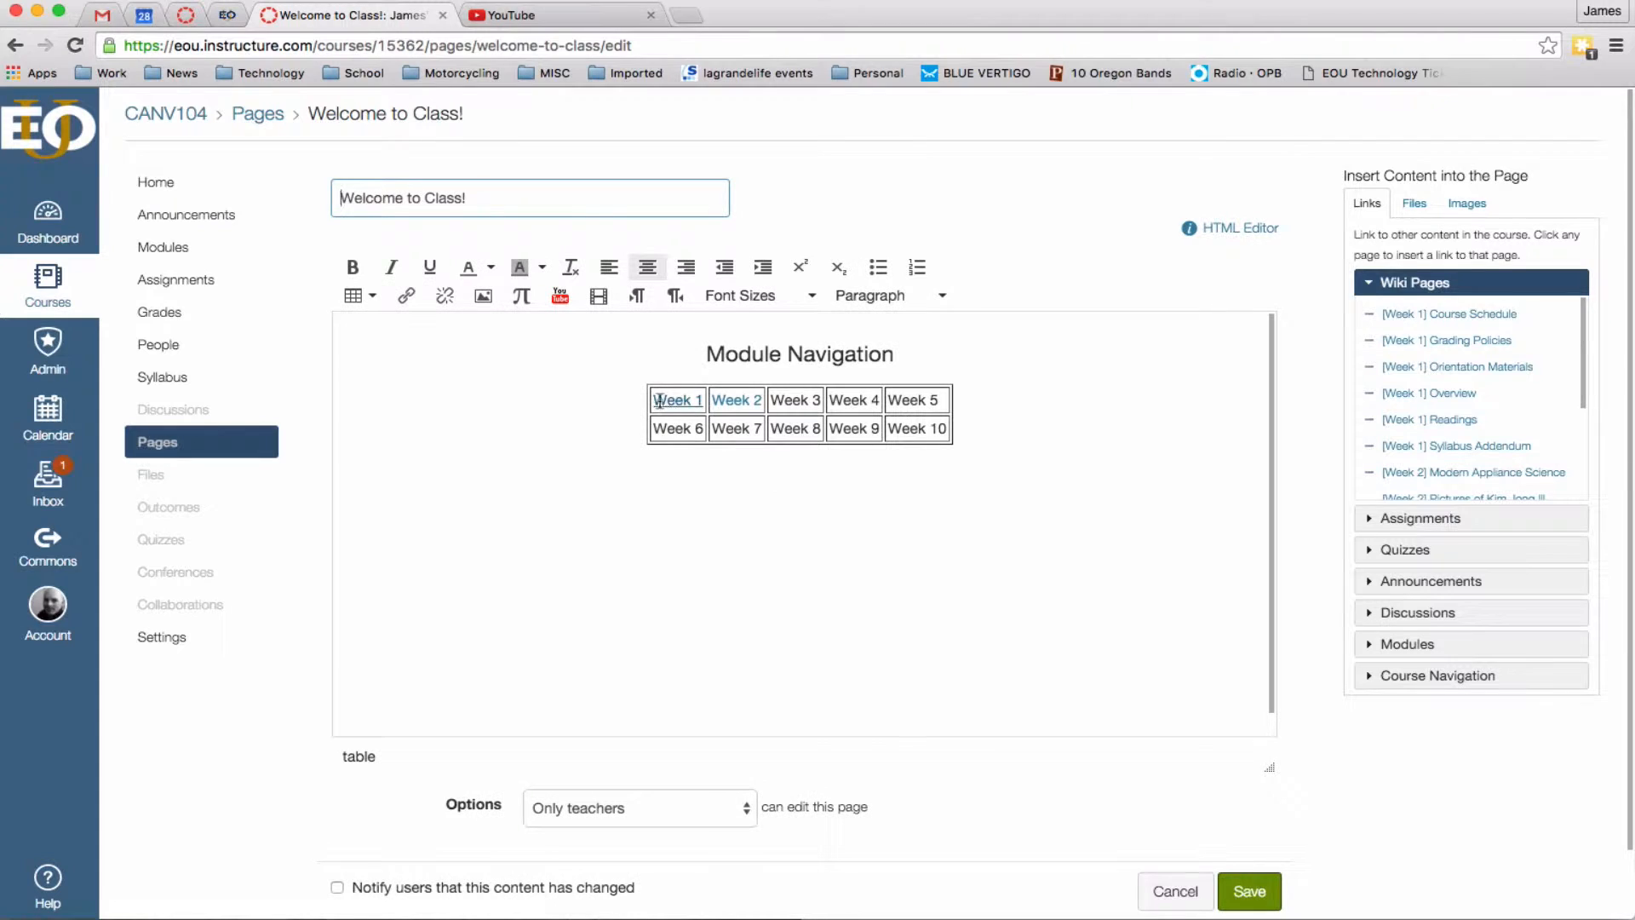
# Add an empty line above the Week 1 link.
pyautogui.moveTo(653, 400); pyautogui.dragTo(707, 400)
pyautogui.press('Left')
pyautogui.press('Return')
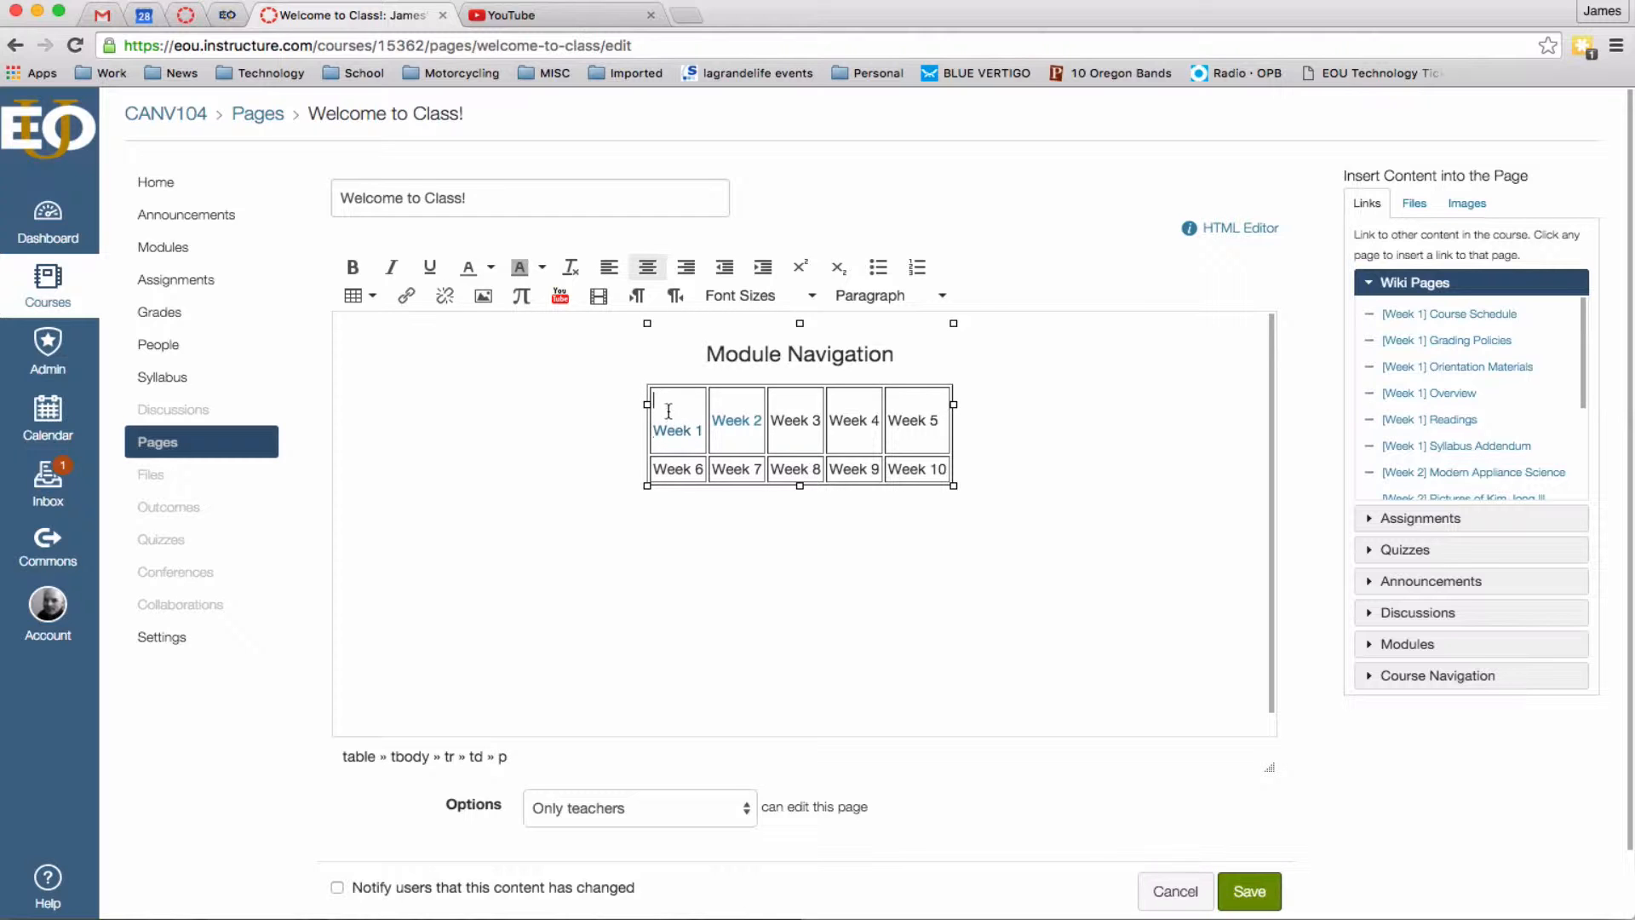
# Embed a Flickr image found by searching 'paper stack' into the Week 1 cell.
pyautogui.click(483, 298)
pyautogui.click(676, 362)
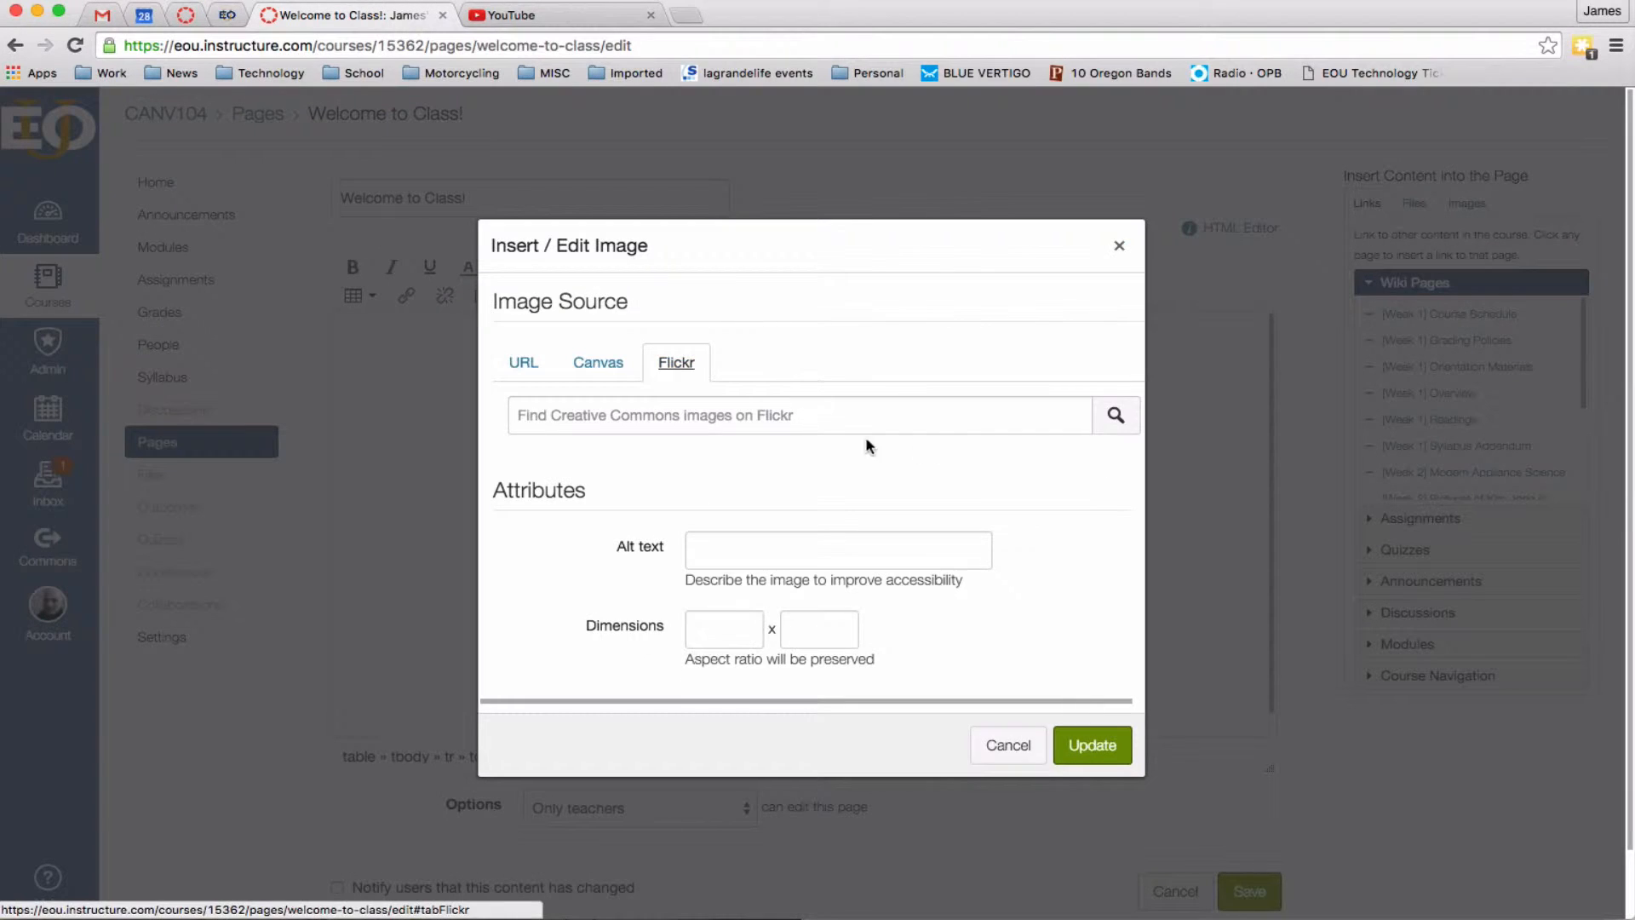
pyautogui.click(1041, 420)
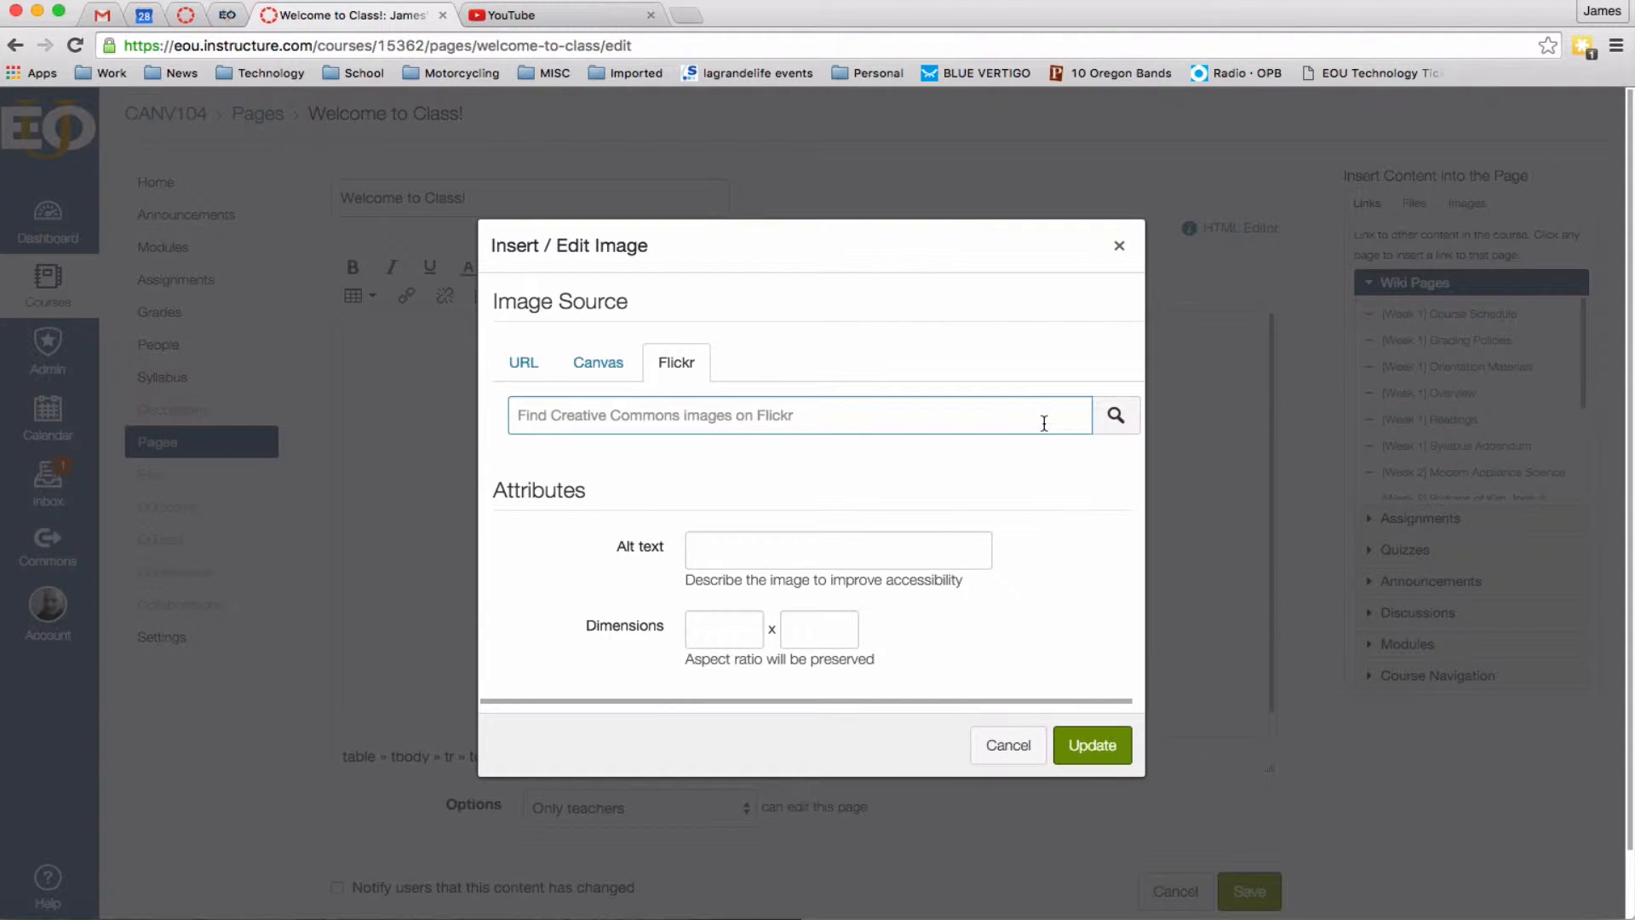
pyautogui.write('paper stack')
pyautogui.press('Return')
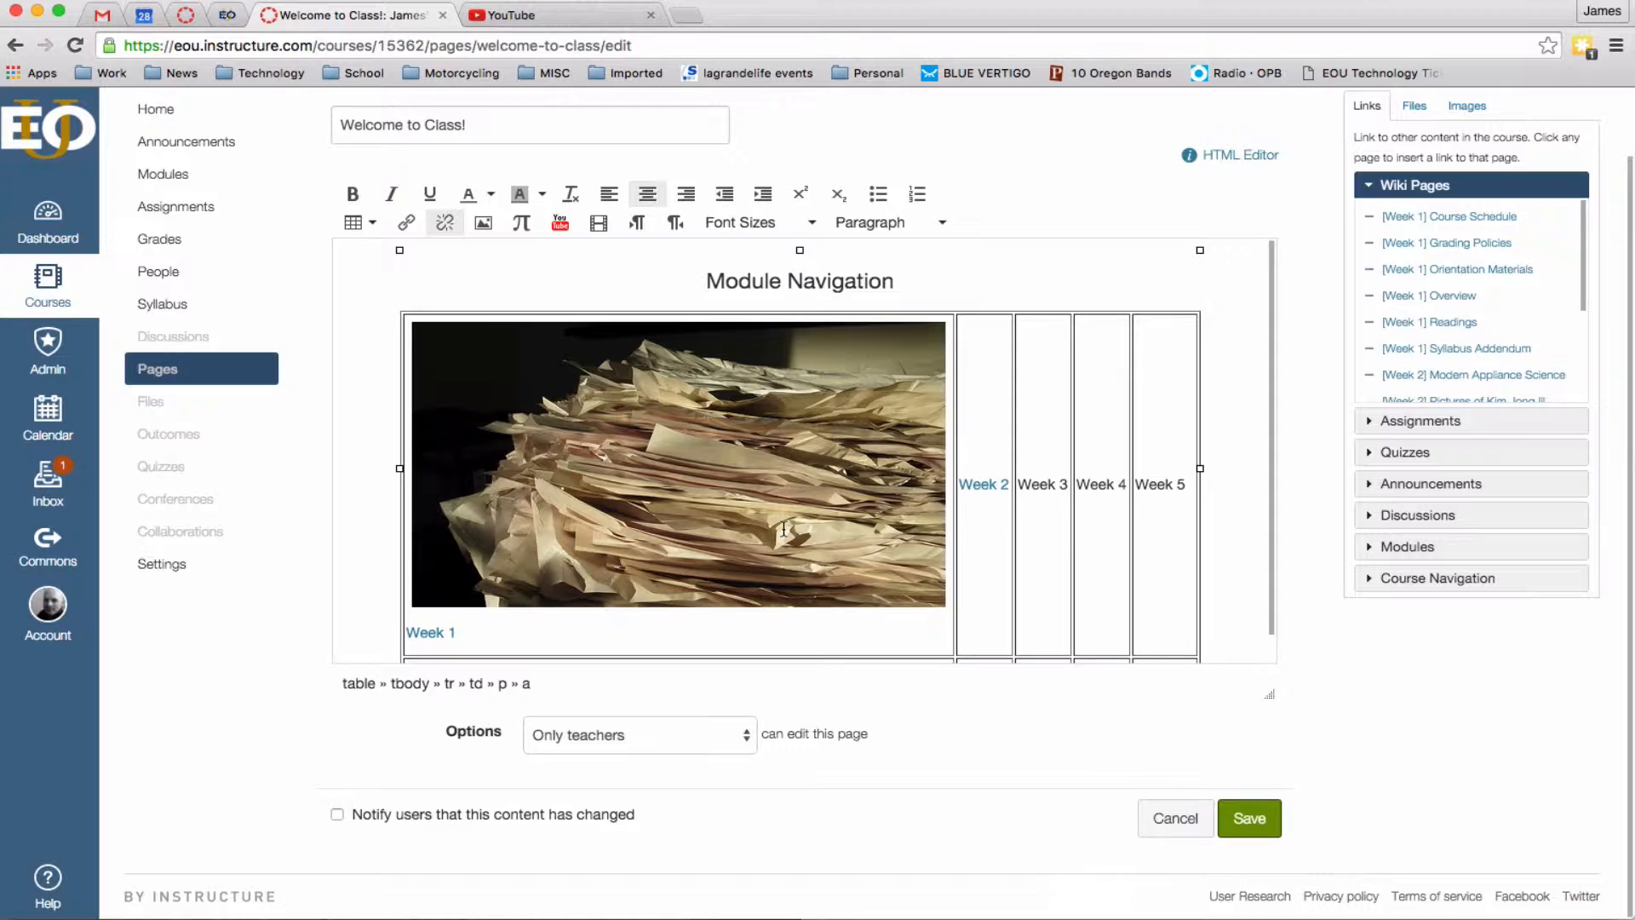
pyautogui.click(805, 504)
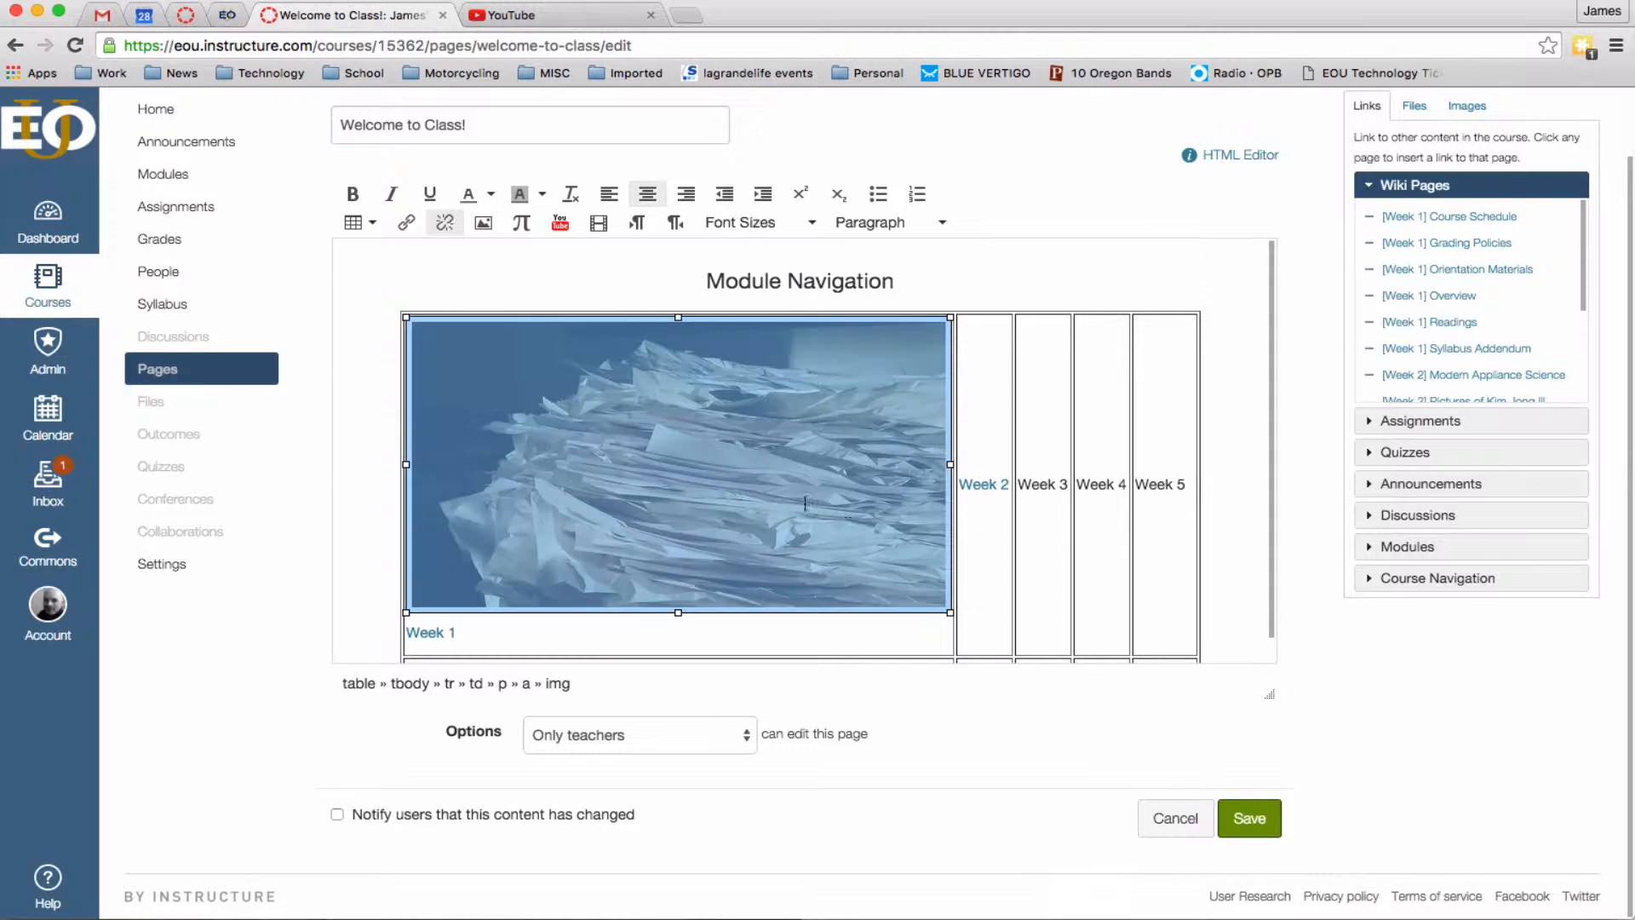
# Shrink the paper-stack photo to fit the cell, leaving the caret after Week 1.
pyautogui.moveTo(951, 613); pyautogui.dragTo(615, 519)
pyautogui.moveTo(790, 439); pyautogui.dragTo(726, 406)
pyautogui.click(823, 534)
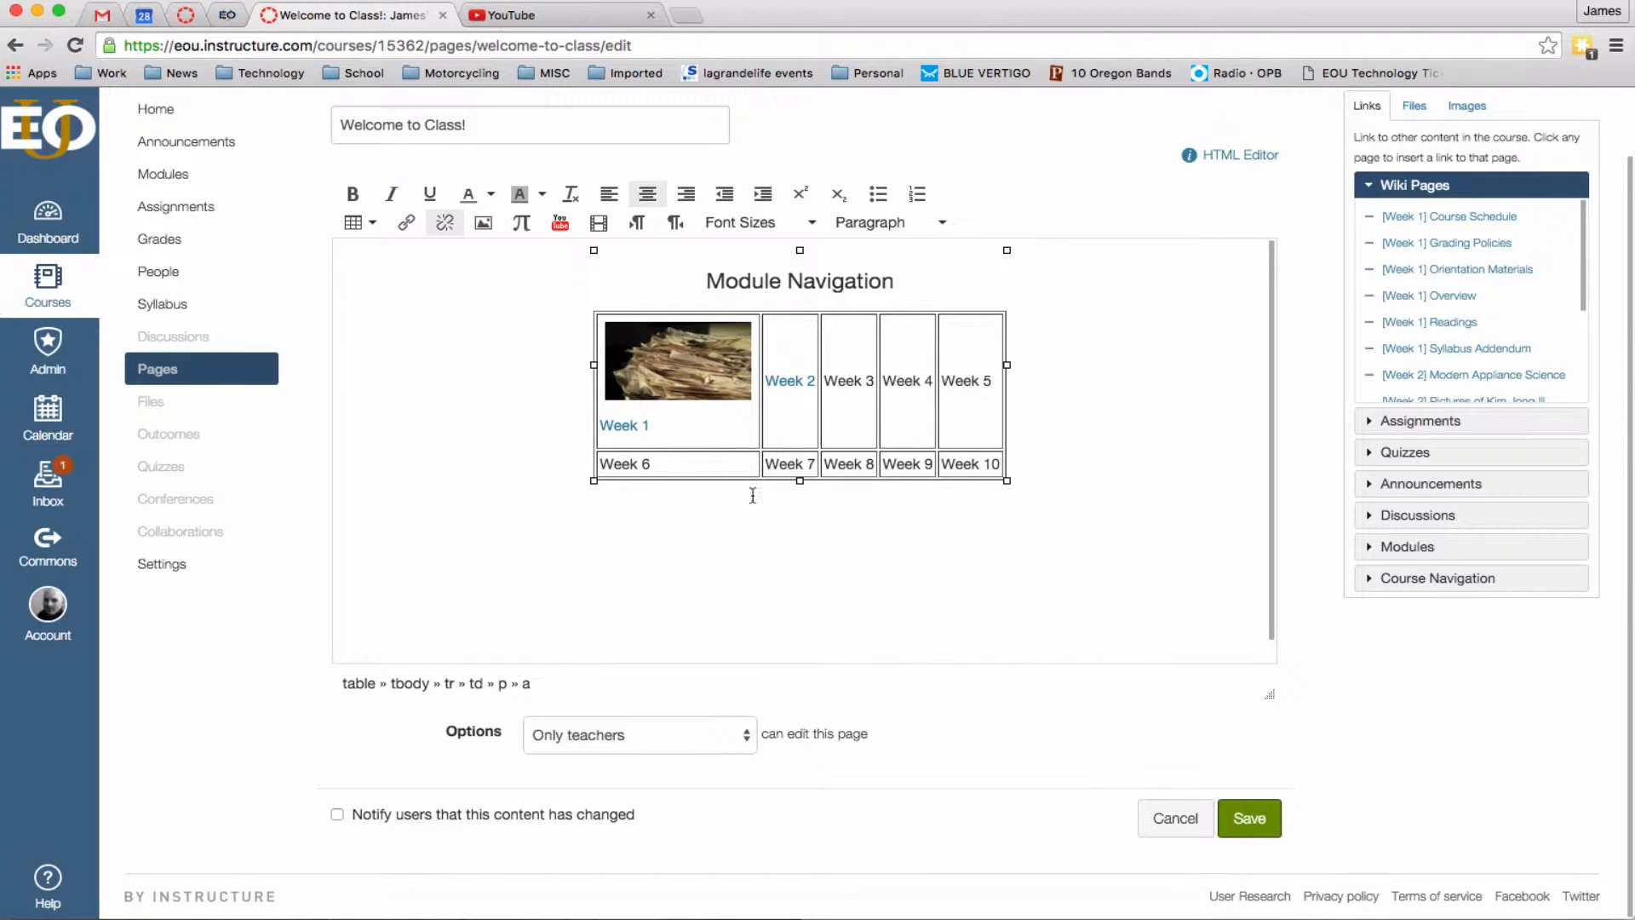
pyautogui.click(676, 435)
pyautogui.moveTo(677, 423); pyautogui.dragTo(621, 376)
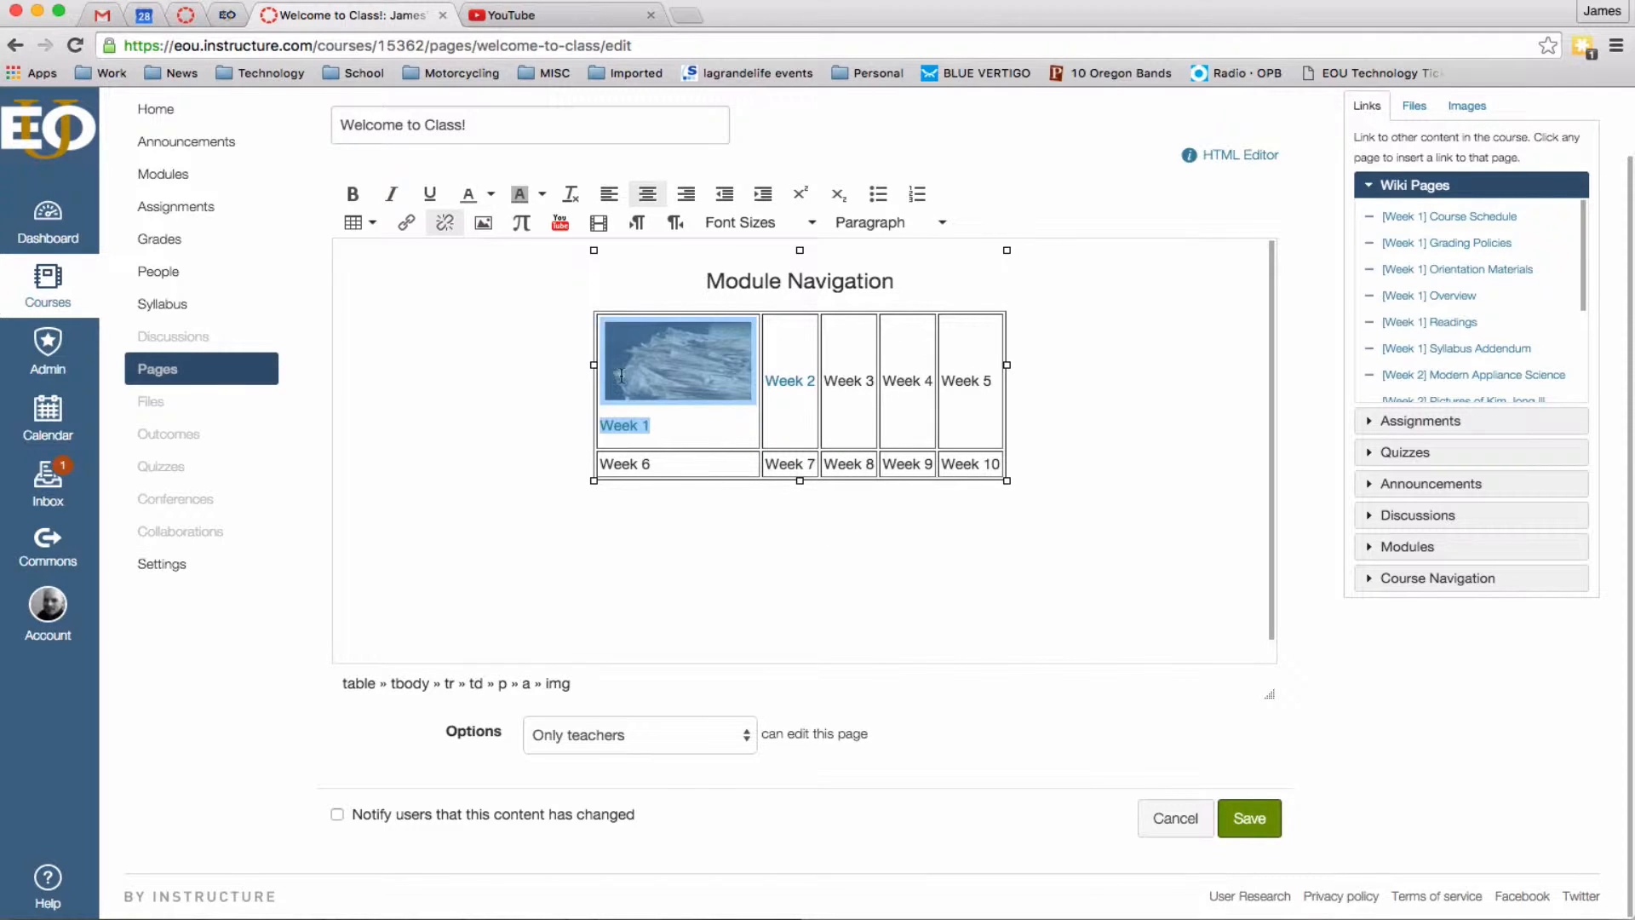
pyautogui.click(704, 418)
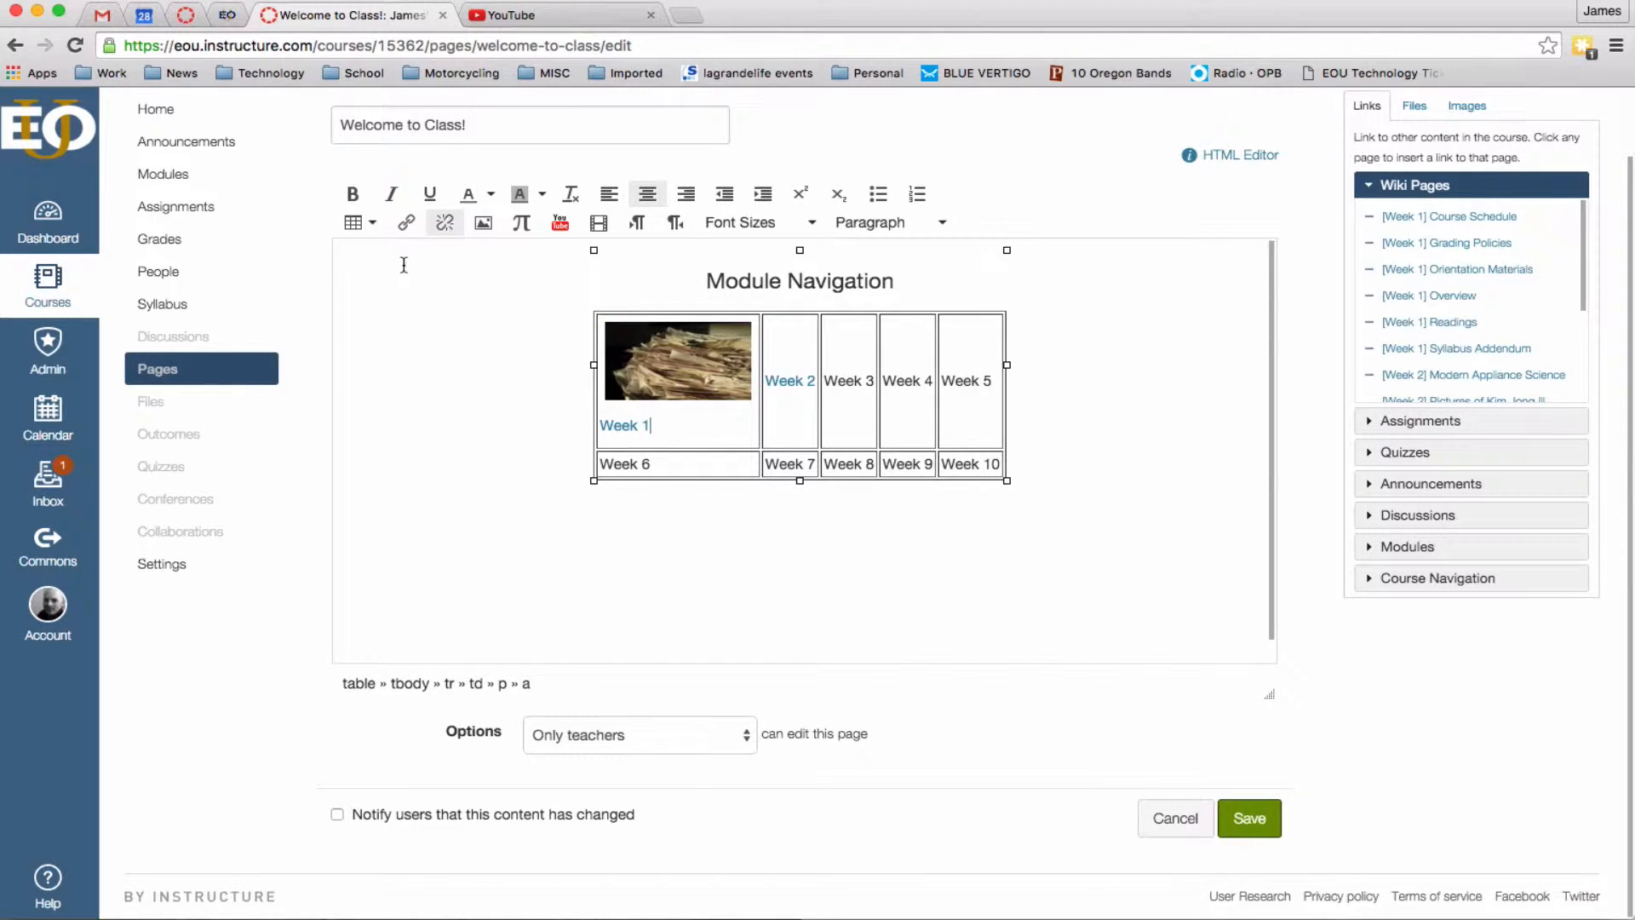
# Set the Week 1 cell's horizontal alignment to Center in Cell properties.
pyautogui.click(359, 223)
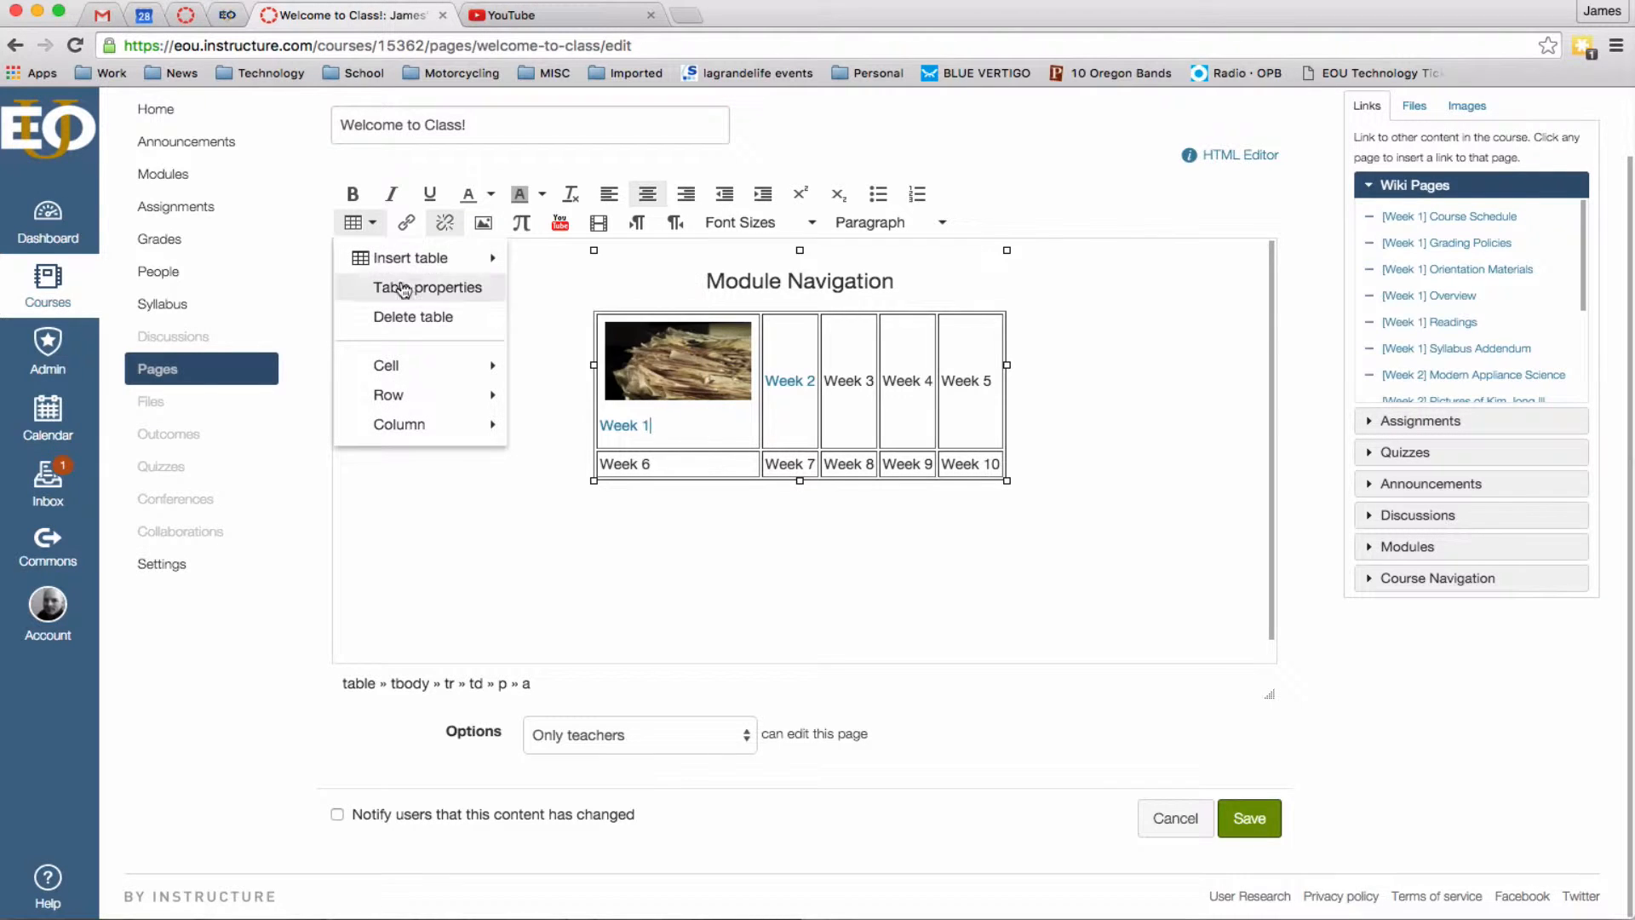
pyautogui.moveTo(415, 371)
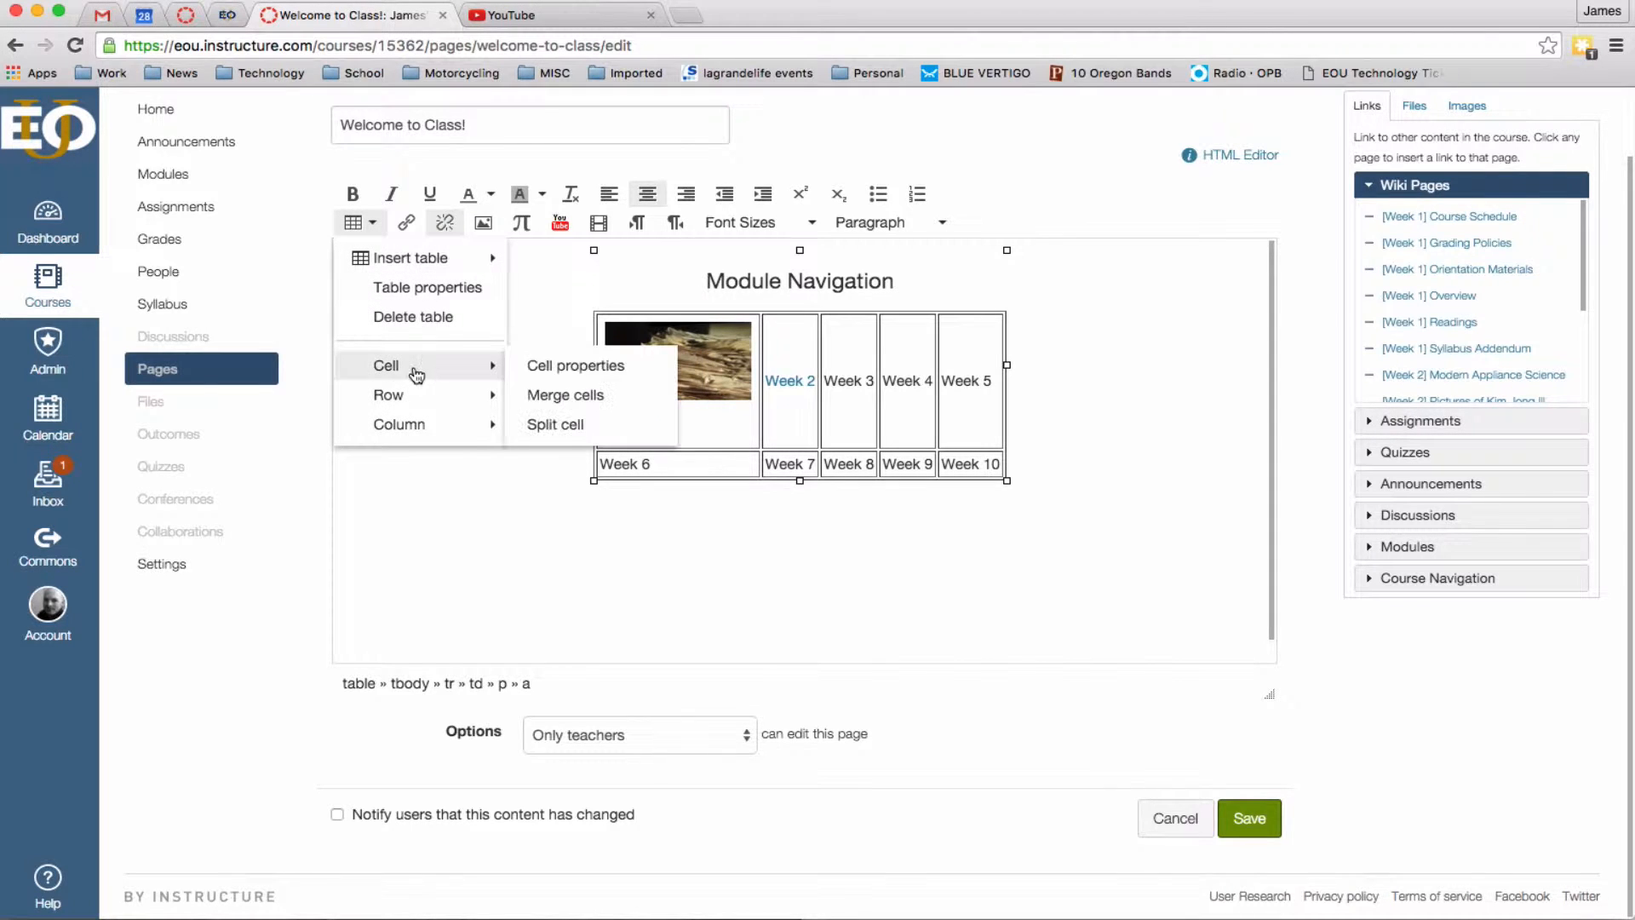
pyautogui.click(558, 366)
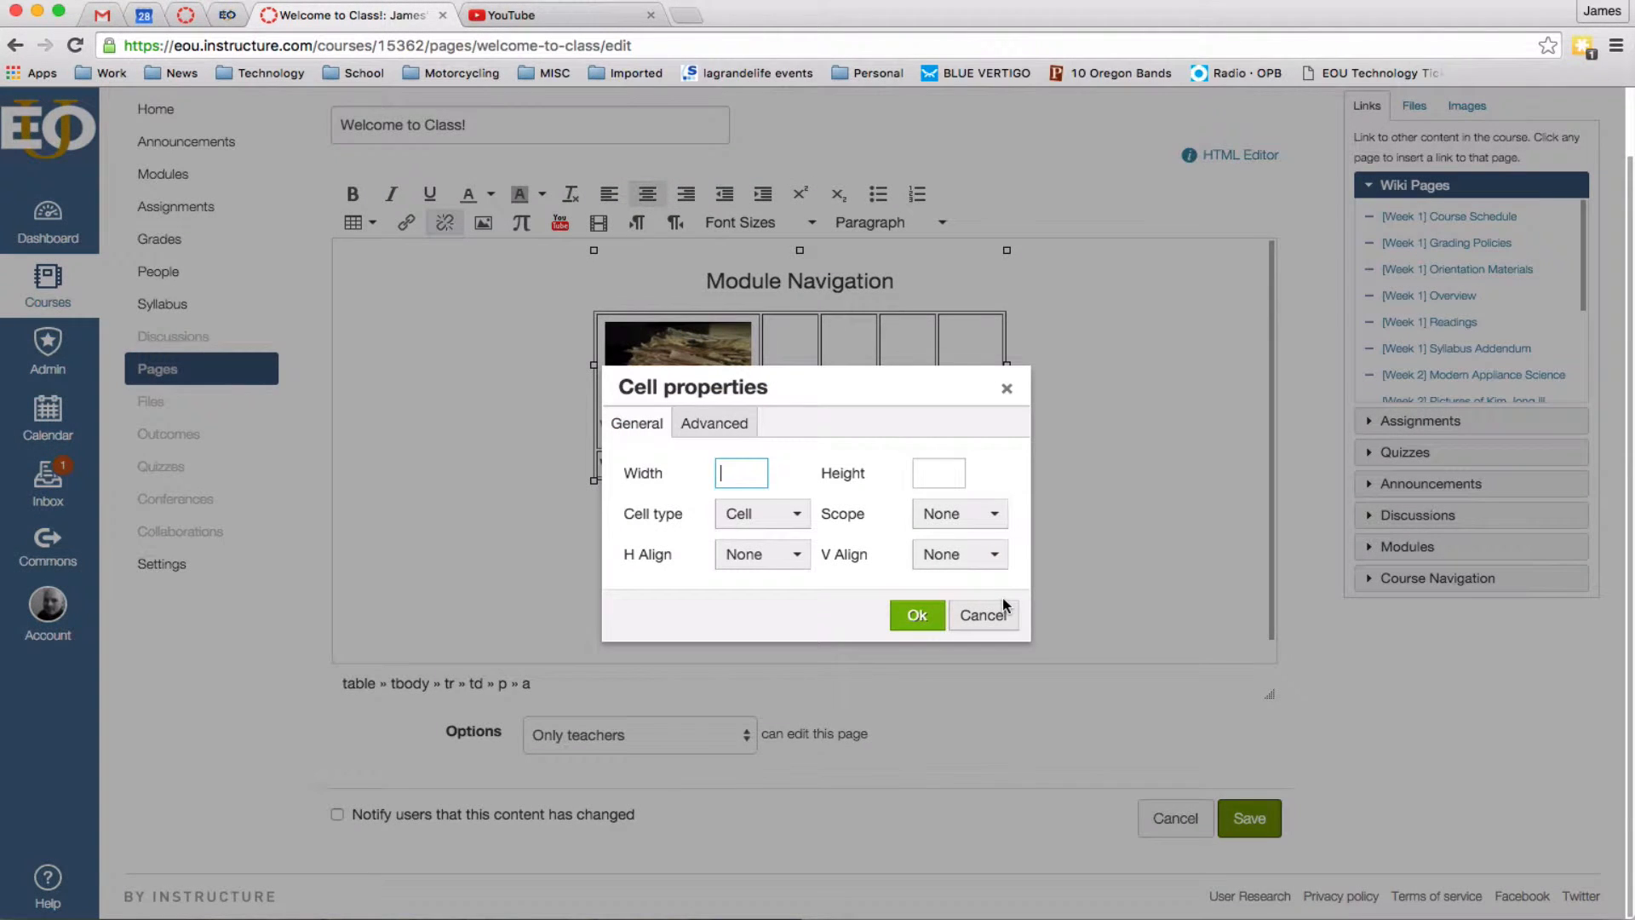
pyautogui.click(778, 556)
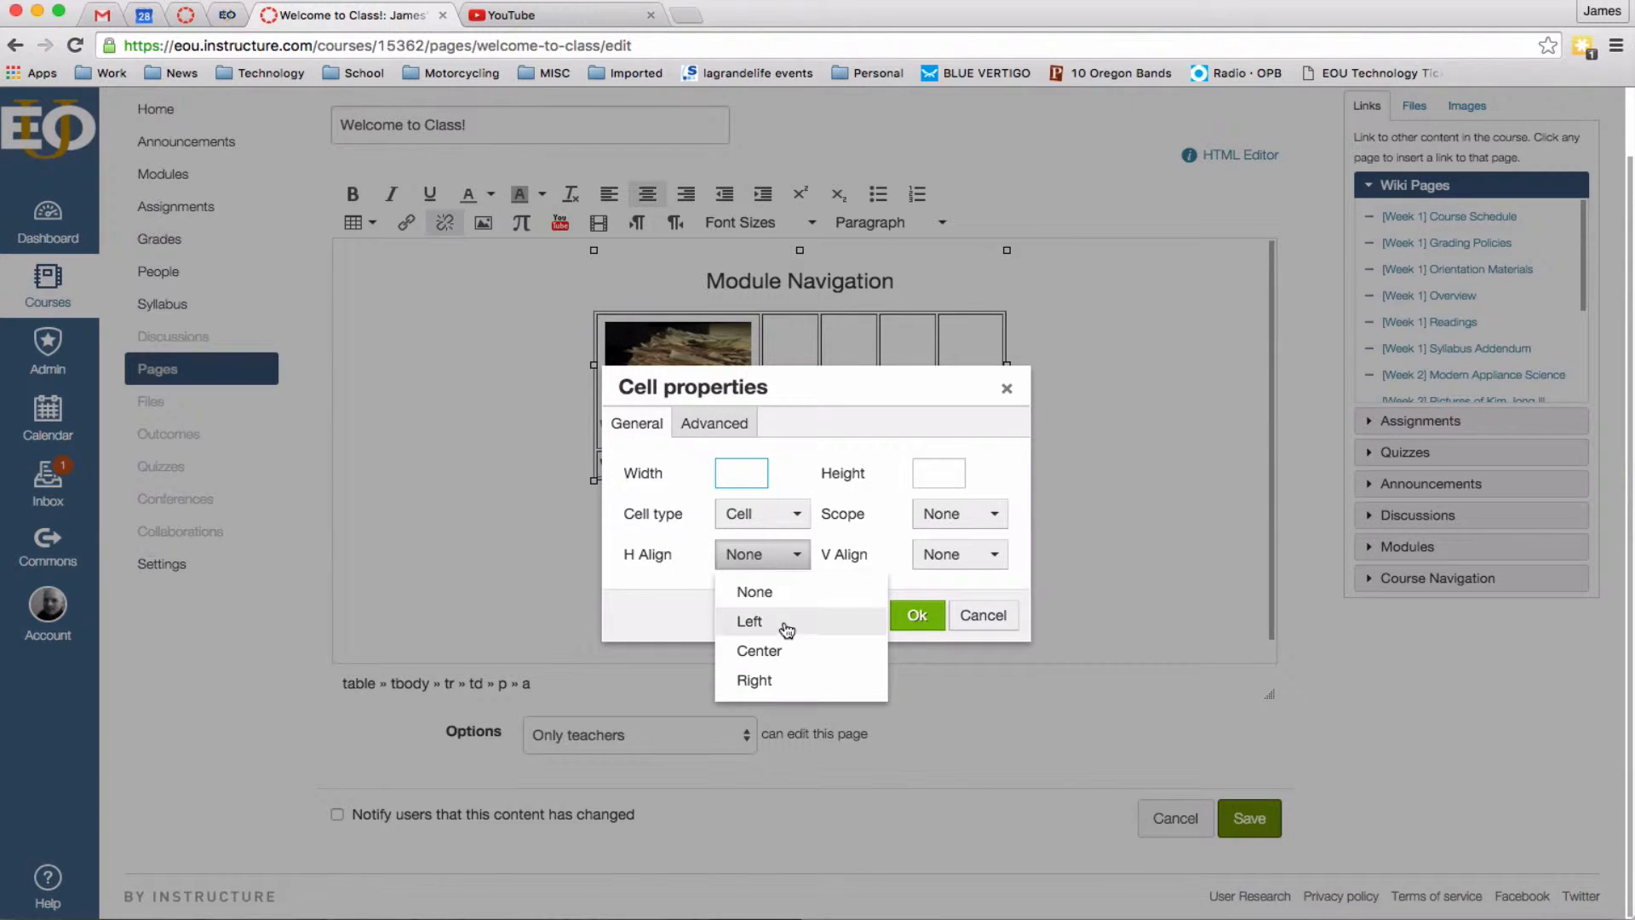
pyautogui.click(771, 654)
pyautogui.click(917, 615)
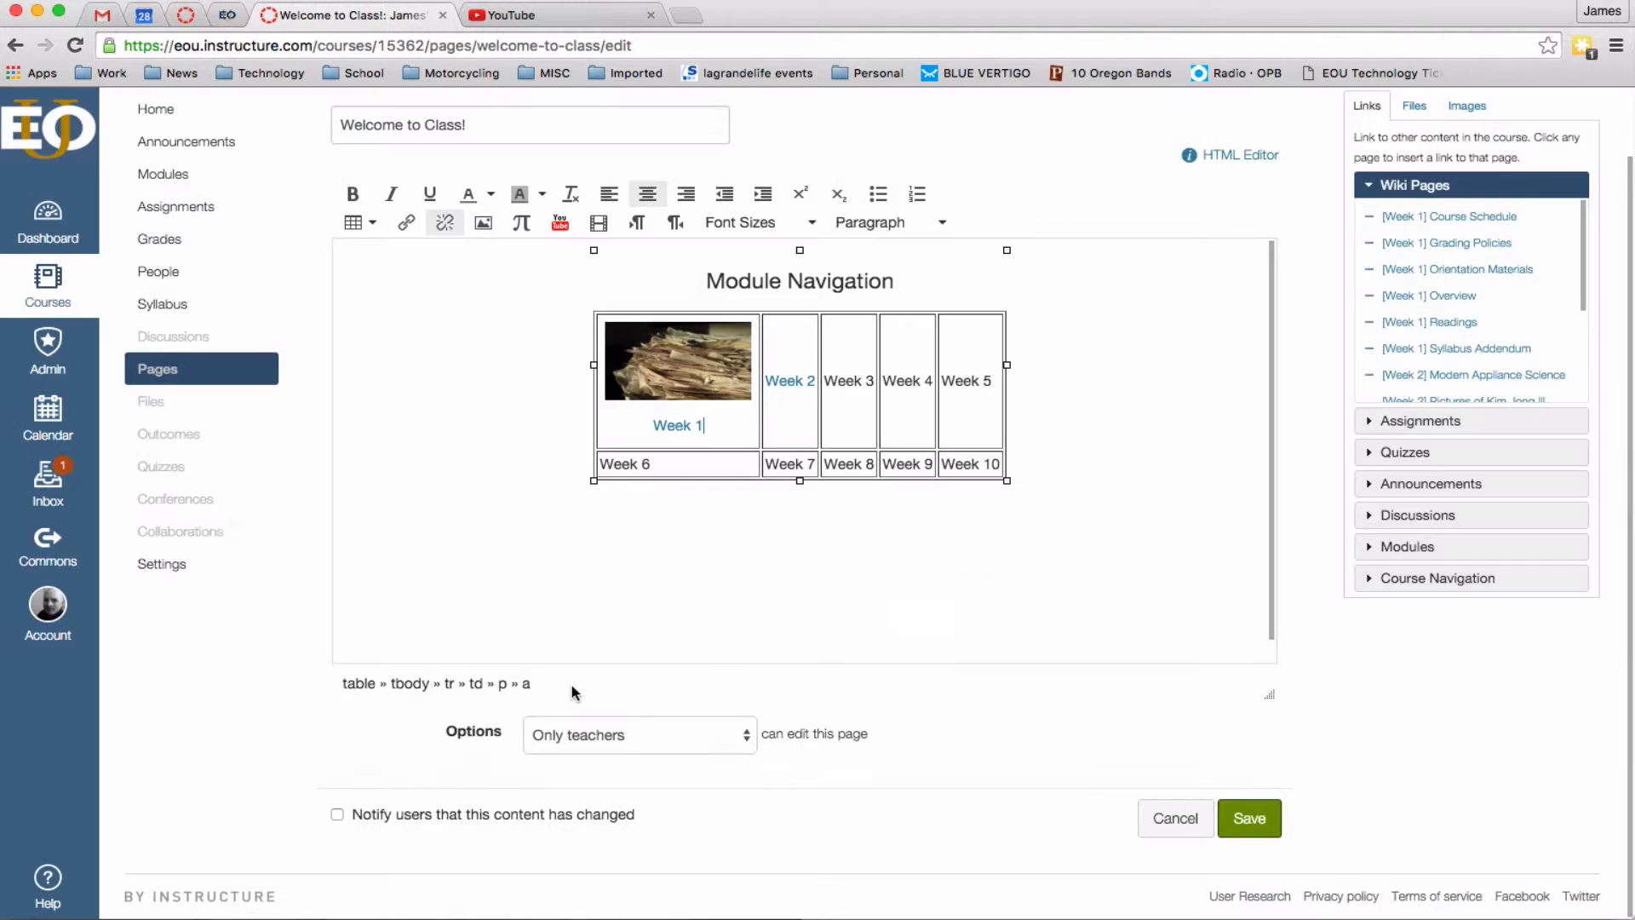
# Start an image insertion in the Week 2 cell, cancel it, and reselect the Week 1 image.
pyautogui.click(644, 601)
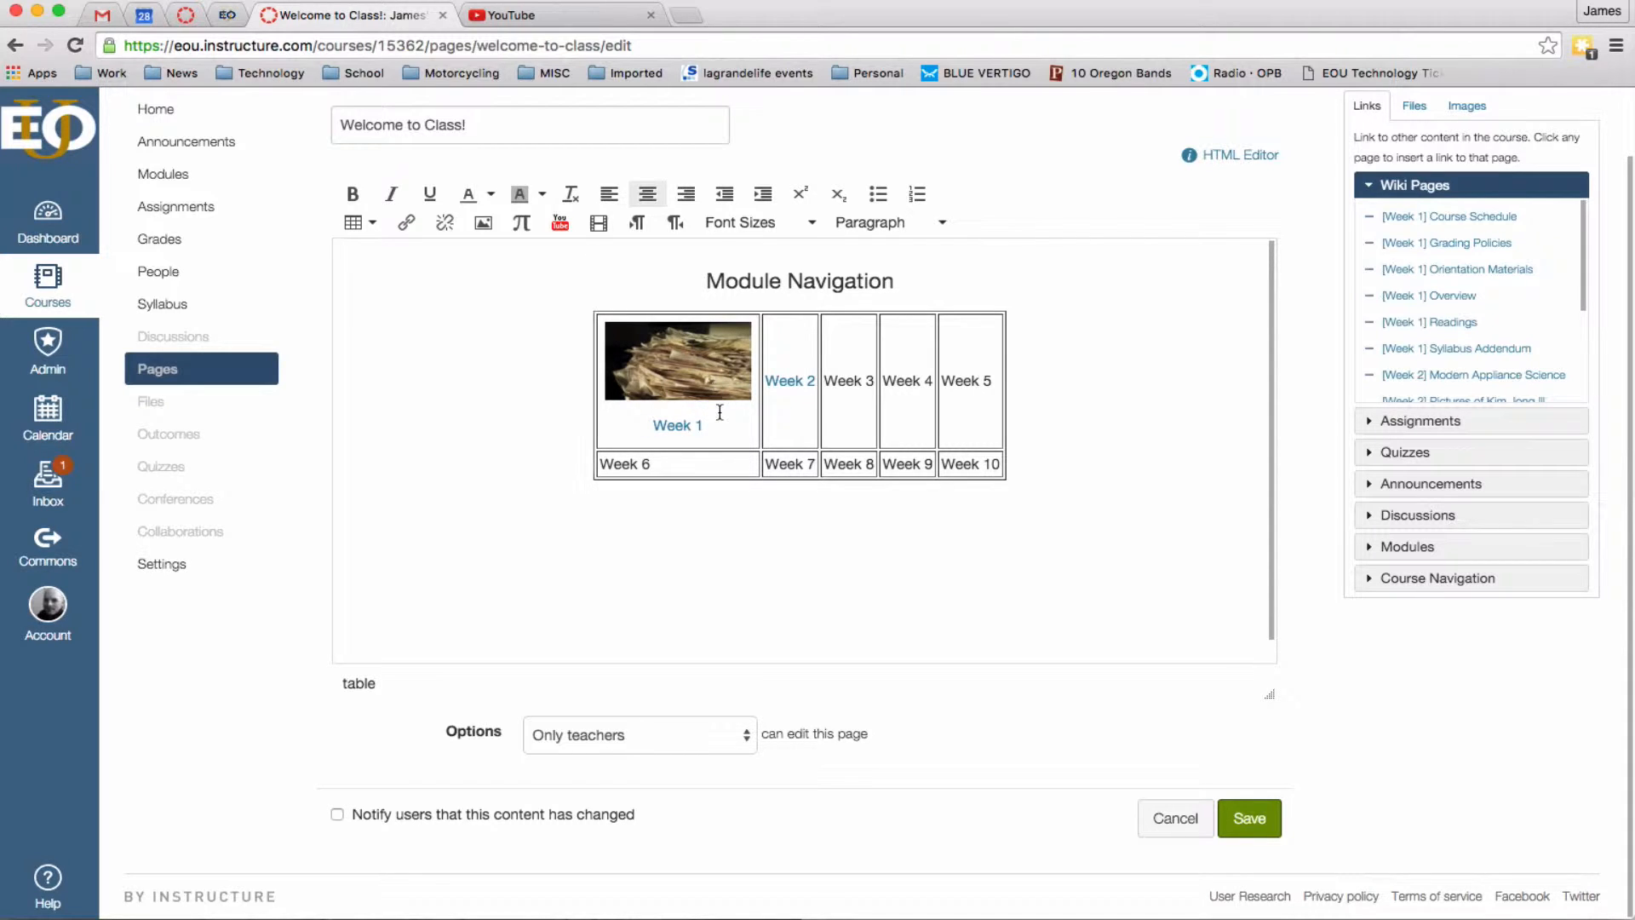
pyautogui.click(770, 366)
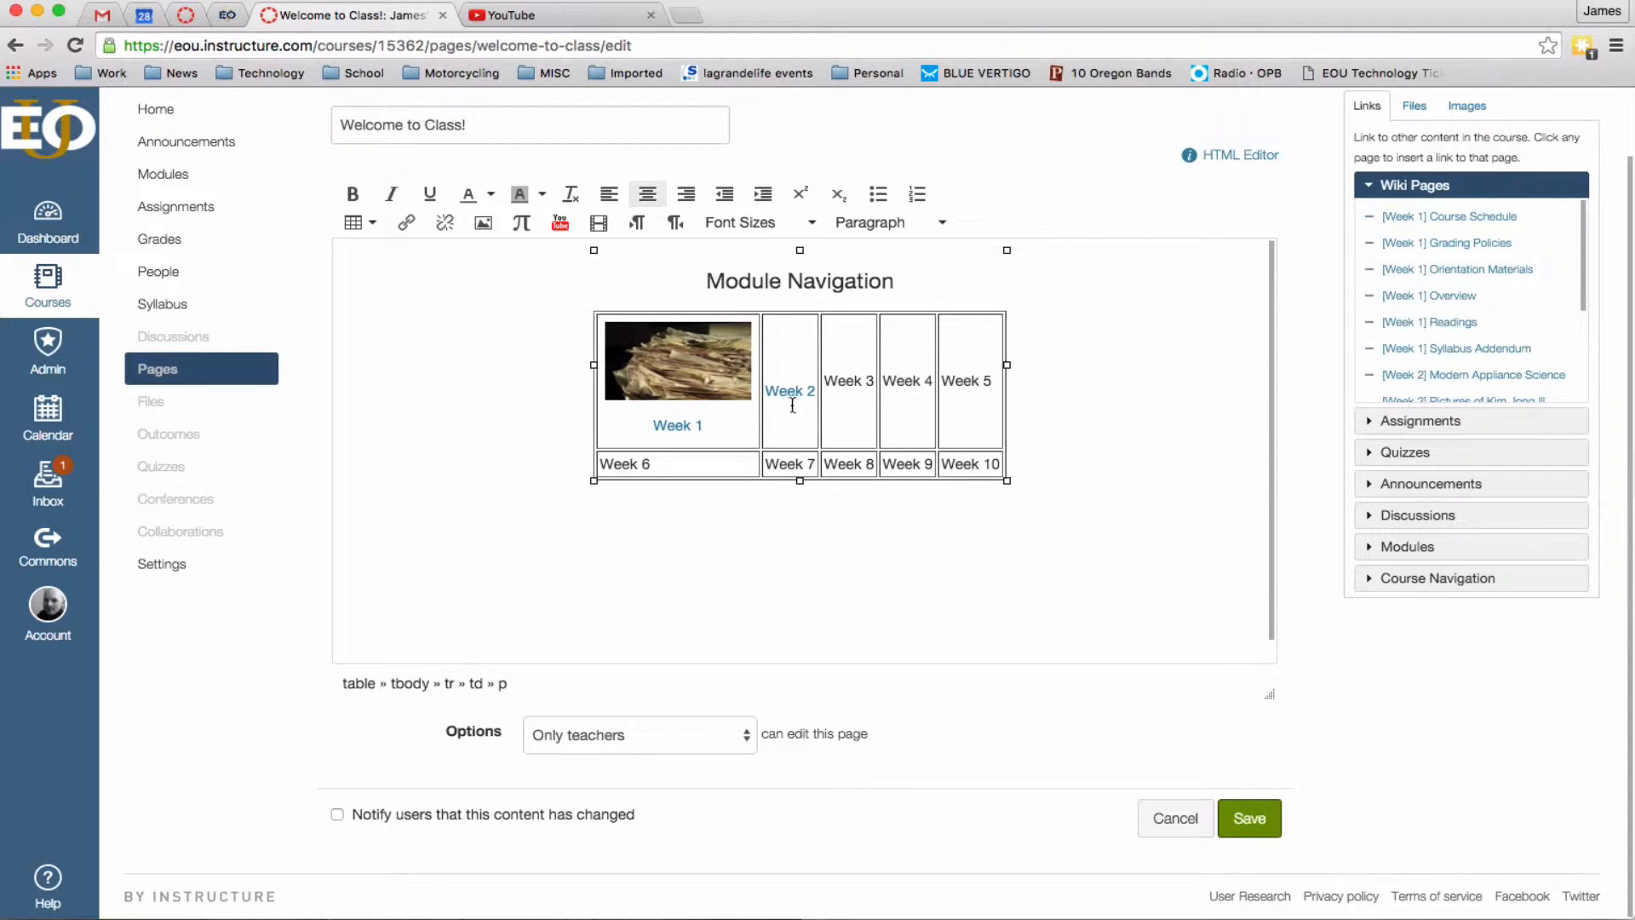
pyautogui.click(483, 222)
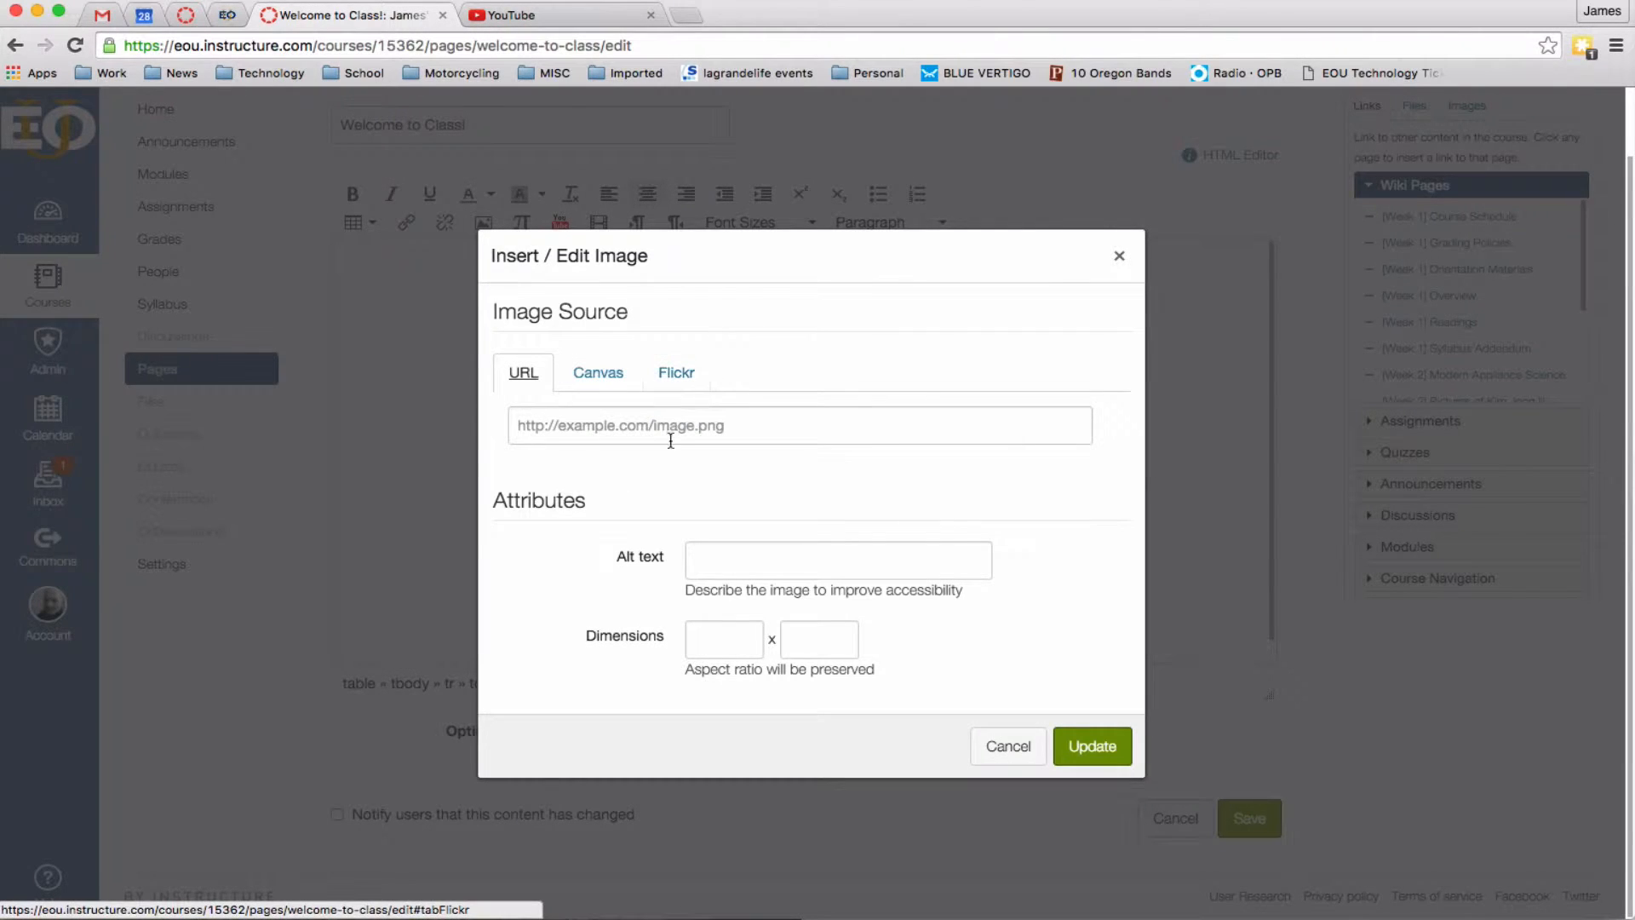
pyautogui.click(1009, 746)
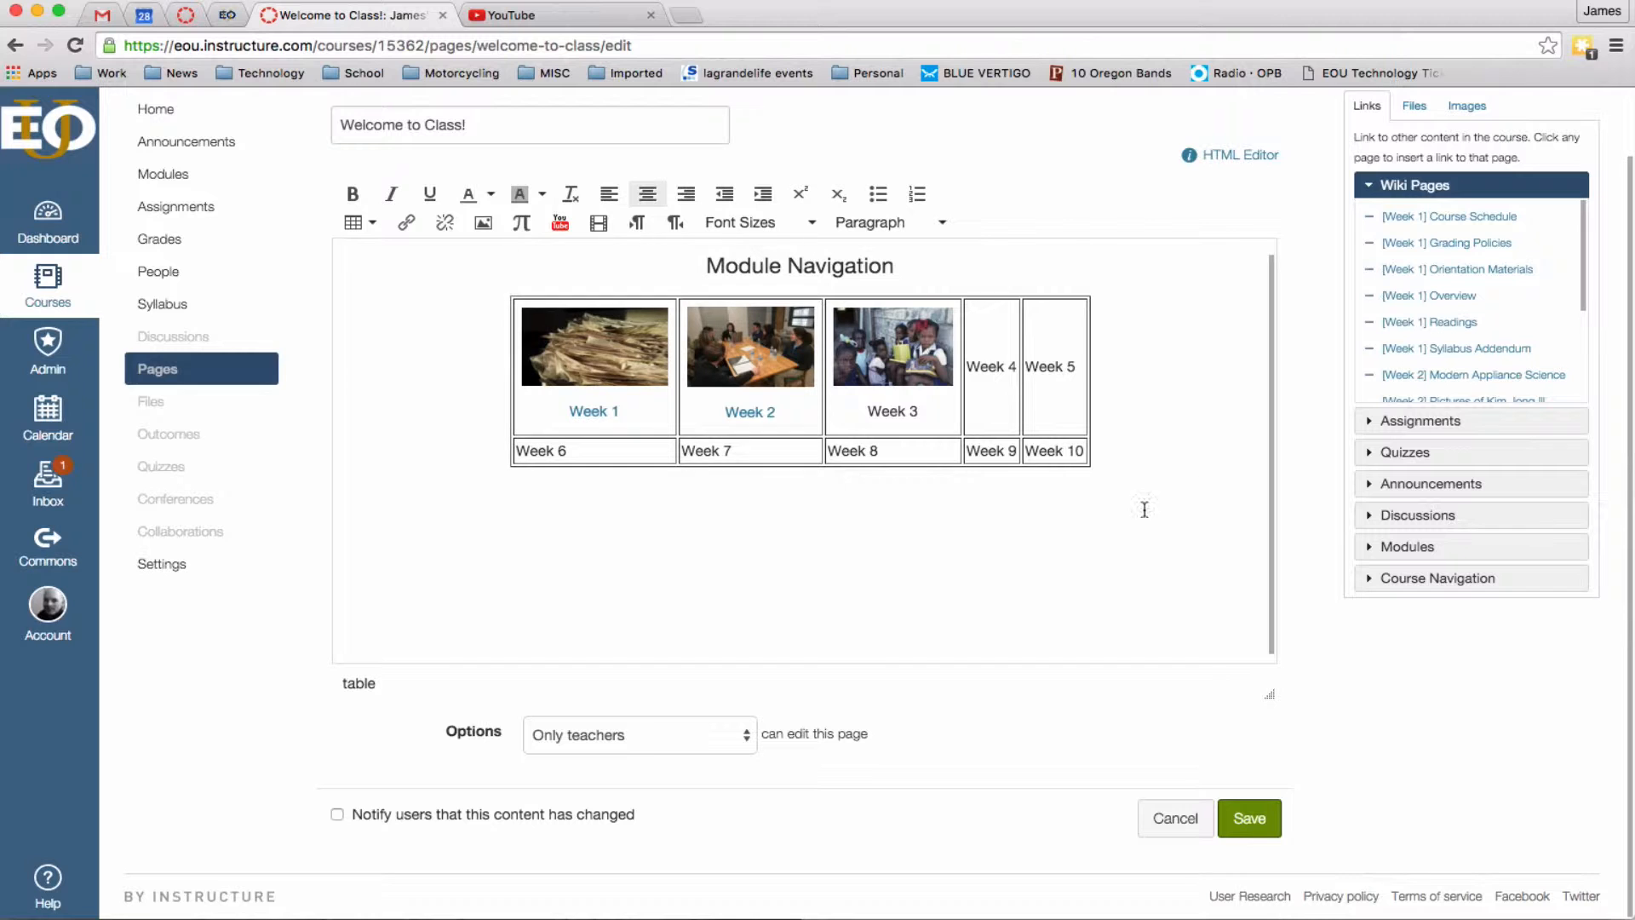
pyautogui.scroll(2, 1087, 515)
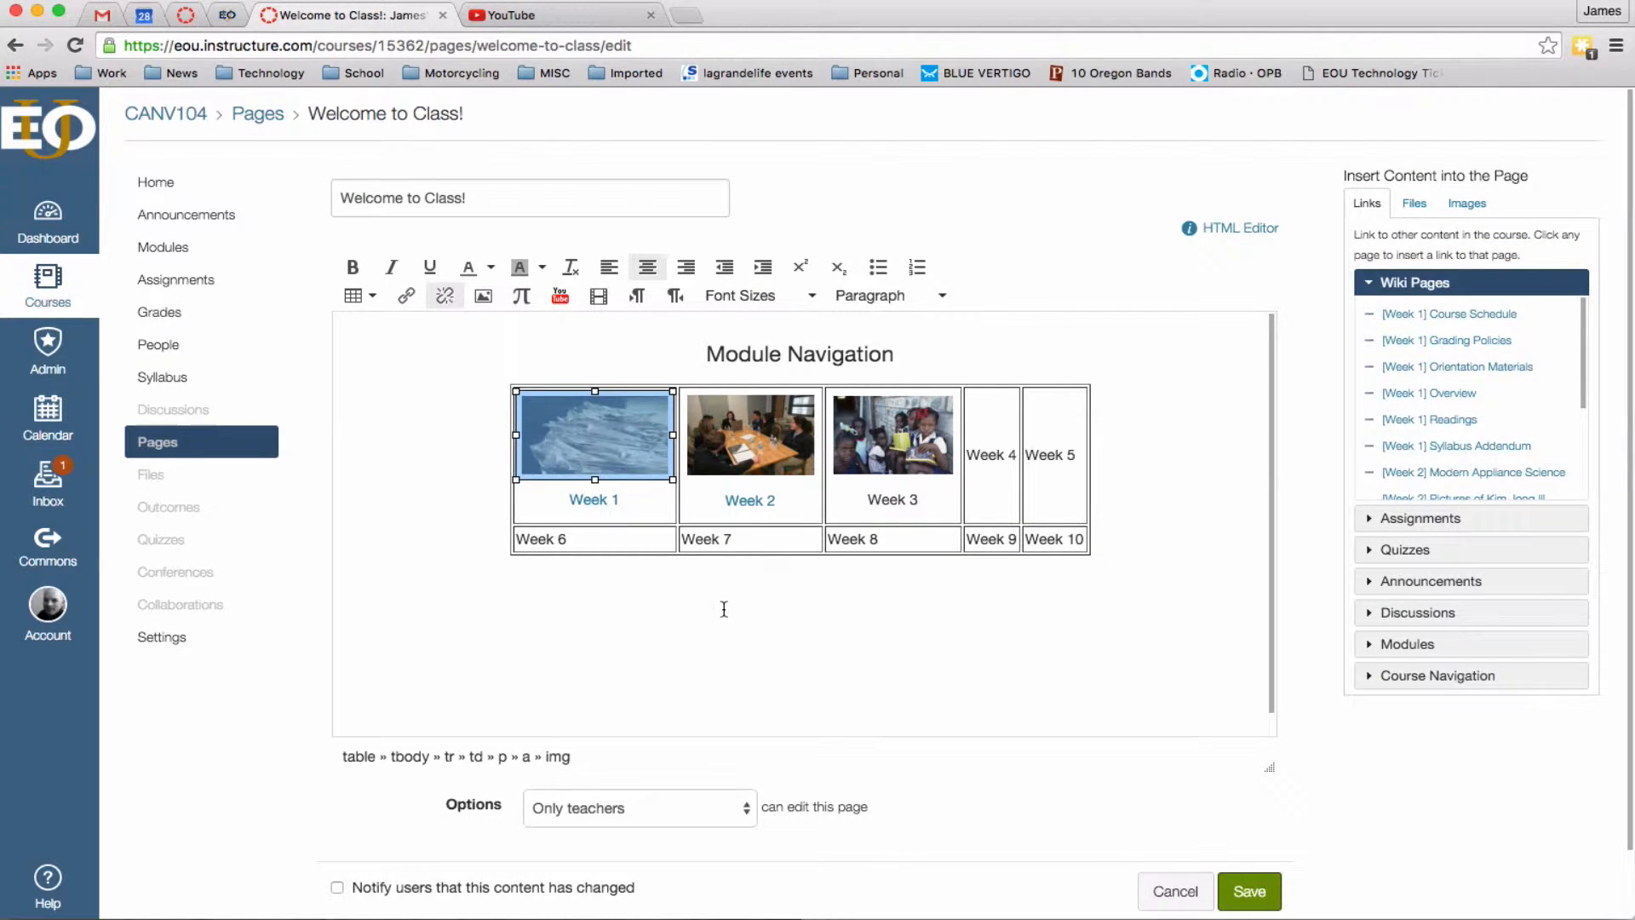
pyautogui.click(611, 449)
# Select the Week 1 image and link text with the course Modules links expanded.
pyautogui.click(654, 635)
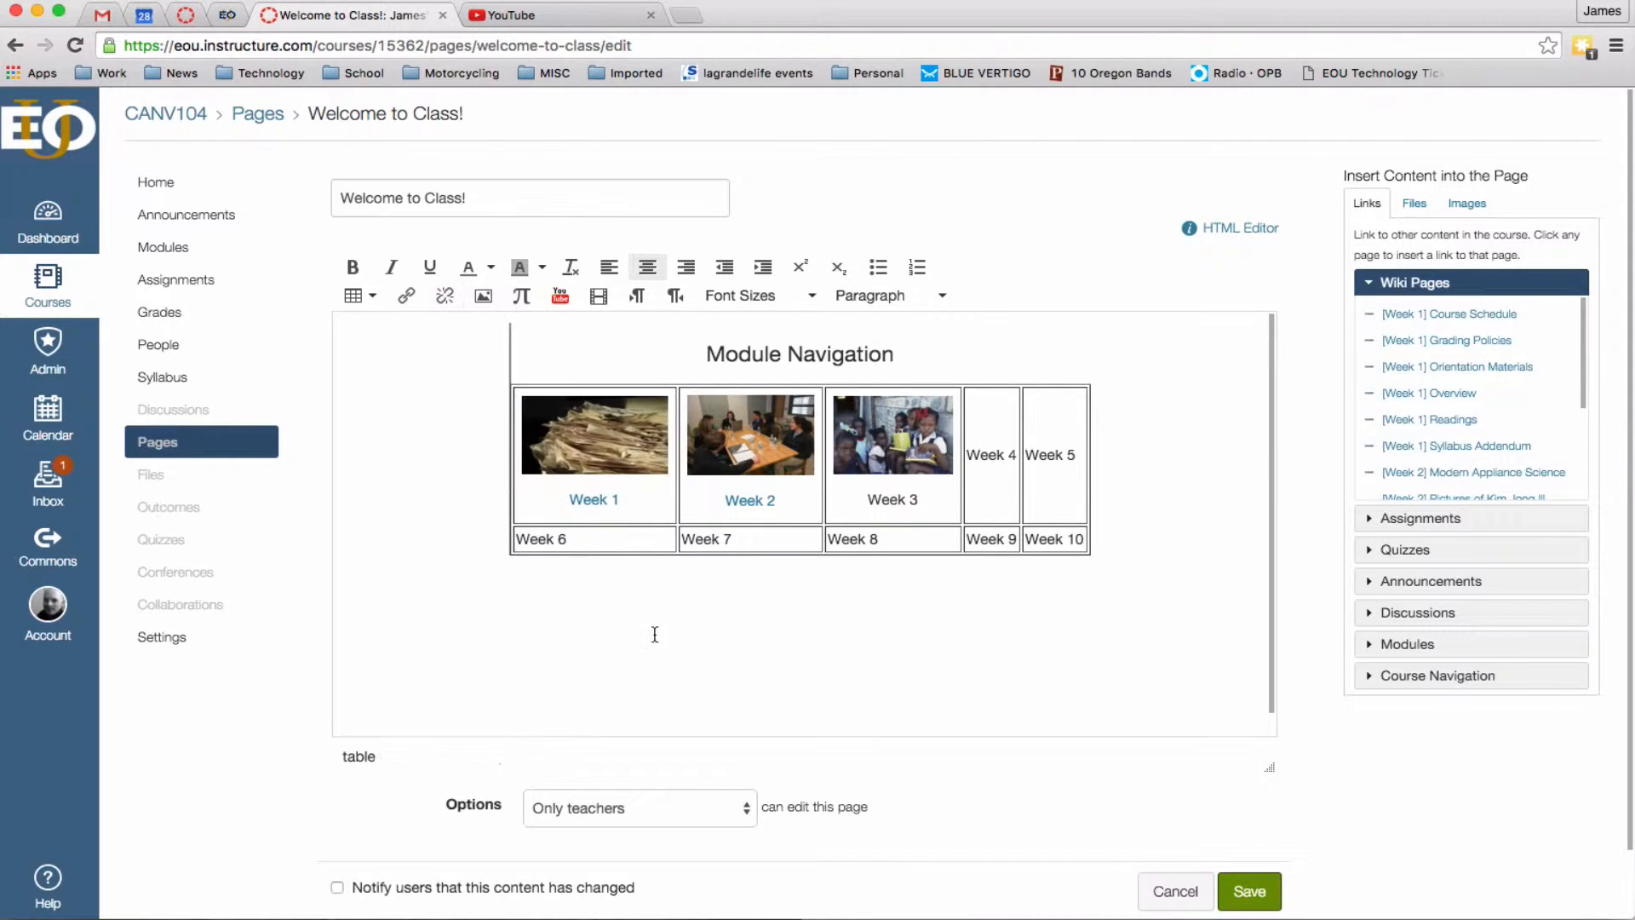
pyautogui.click(628, 452)
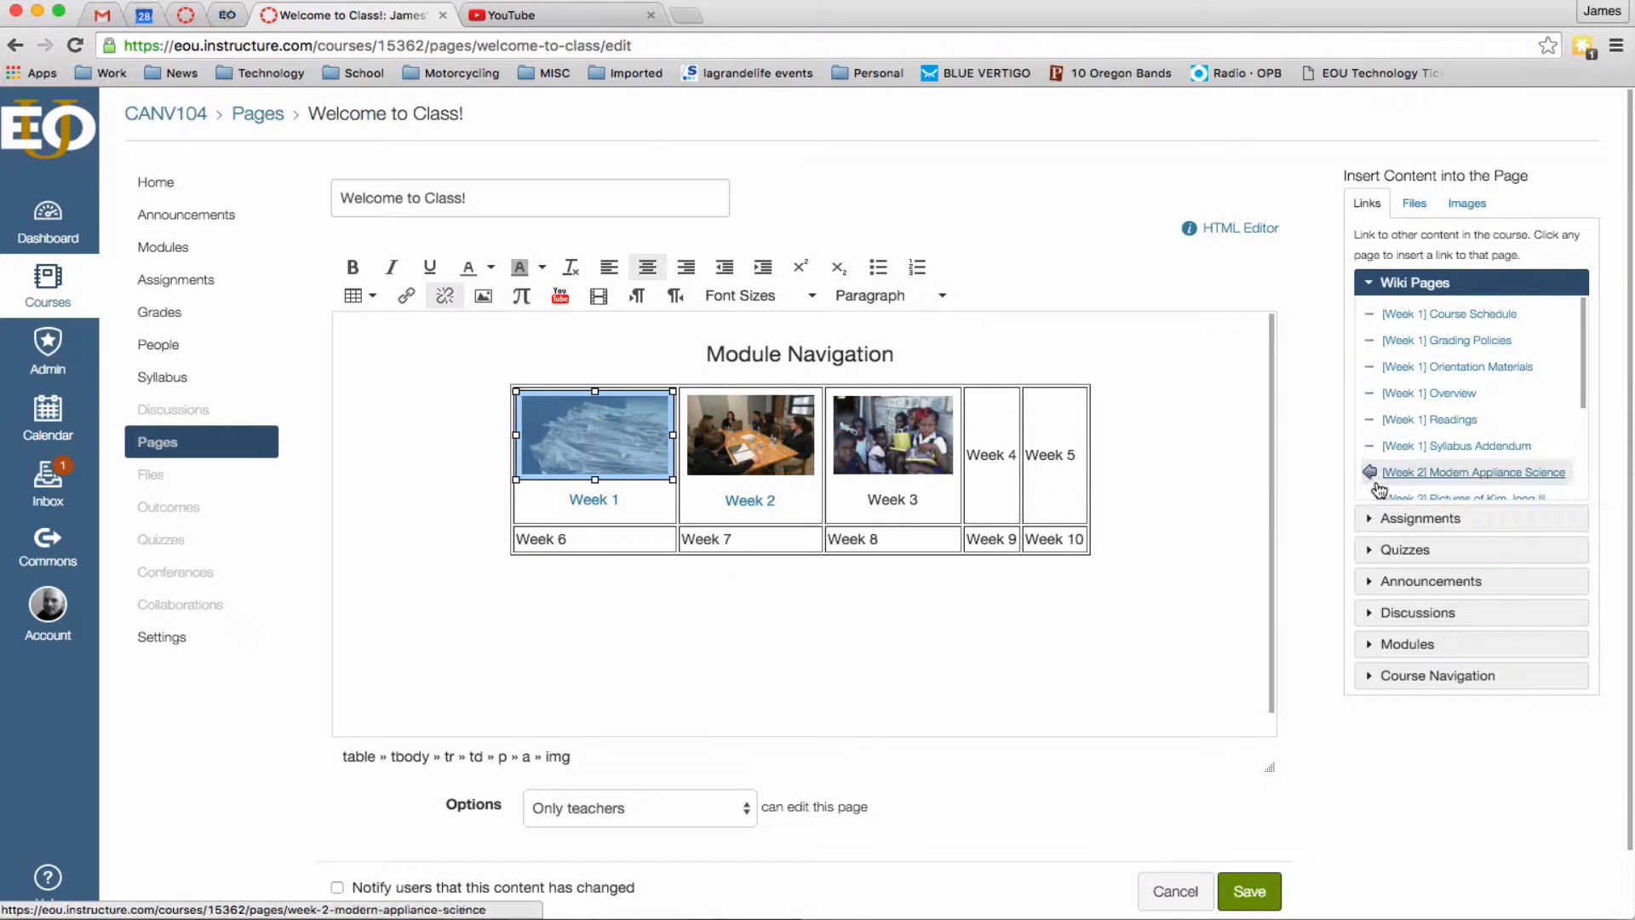
pyautogui.click(1447, 644)
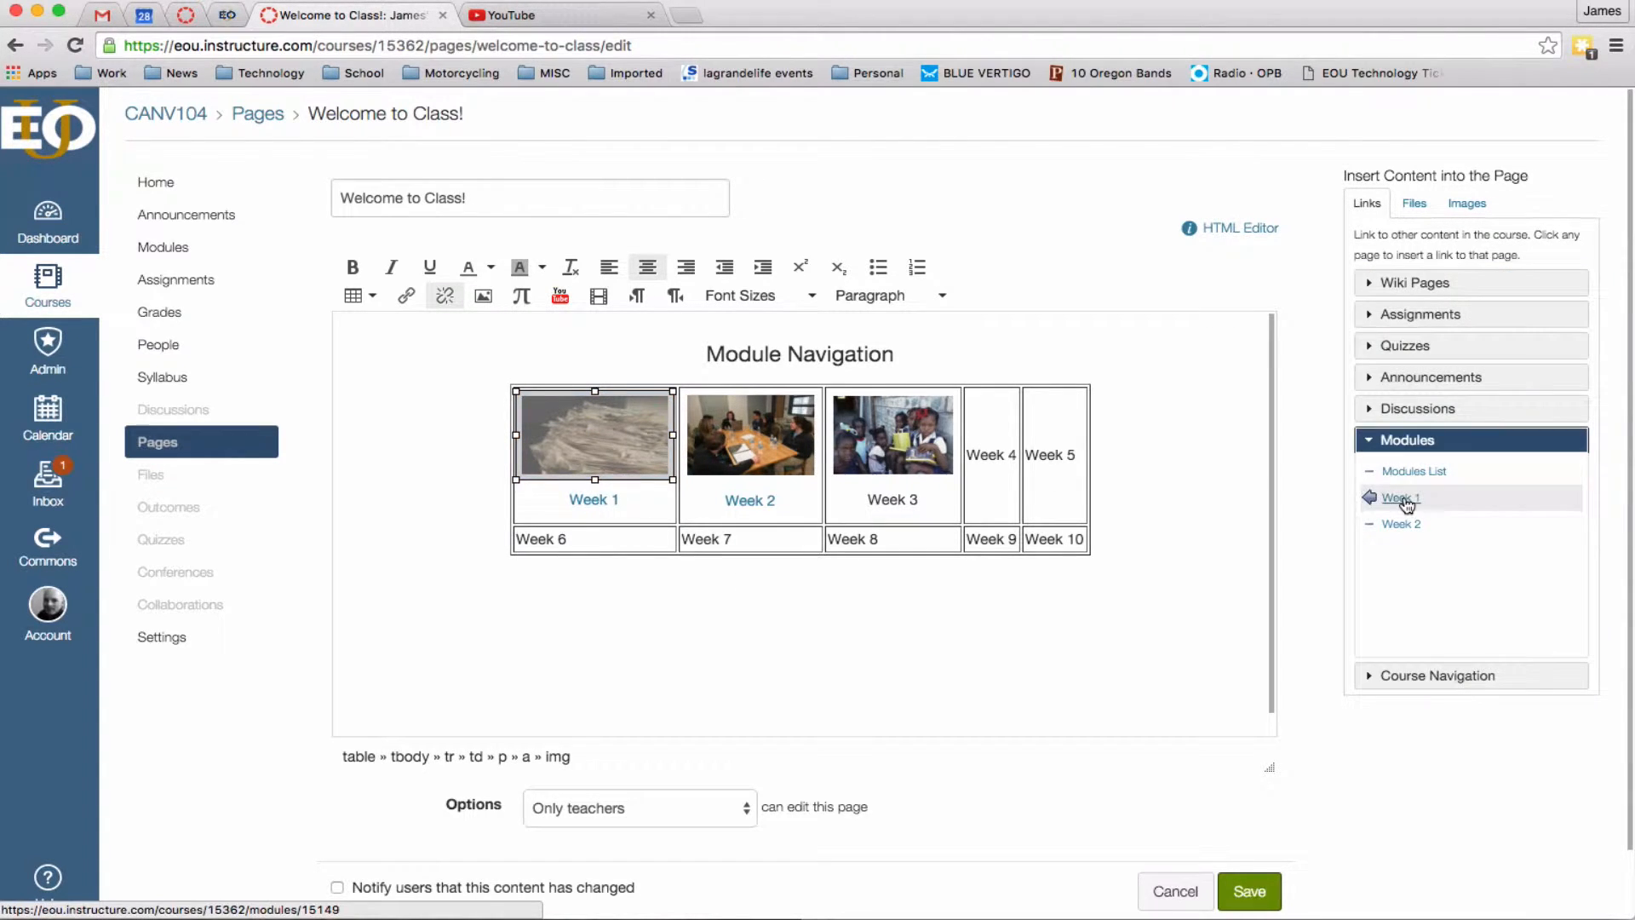
pyautogui.click(814, 634)
pyautogui.click(625, 452)
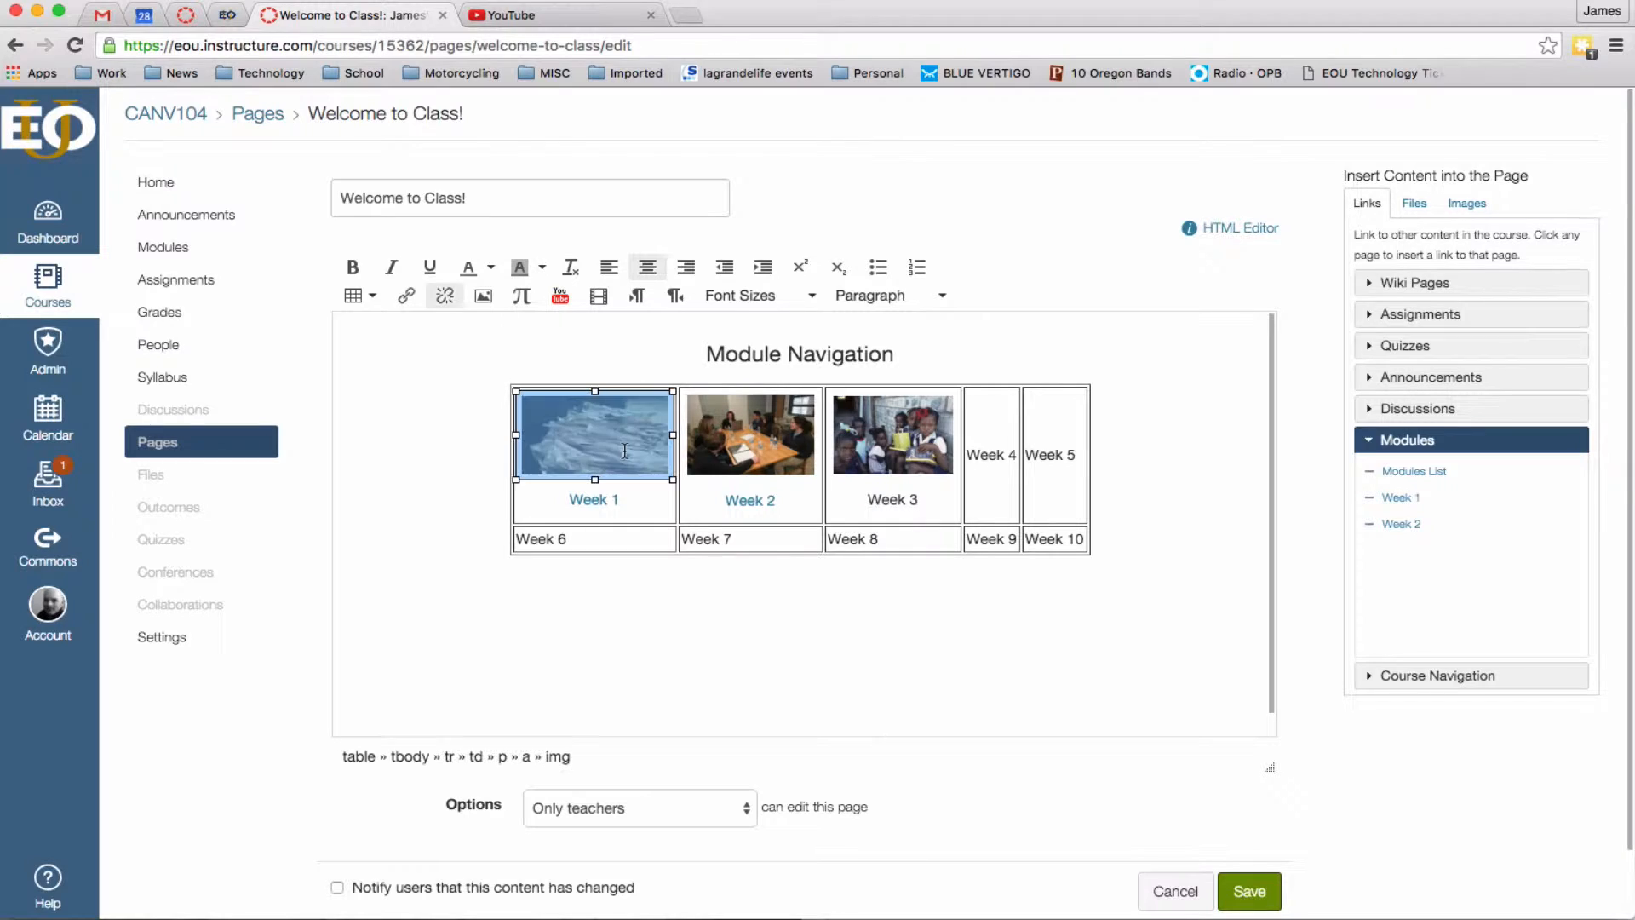
pyautogui.click(628, 498)
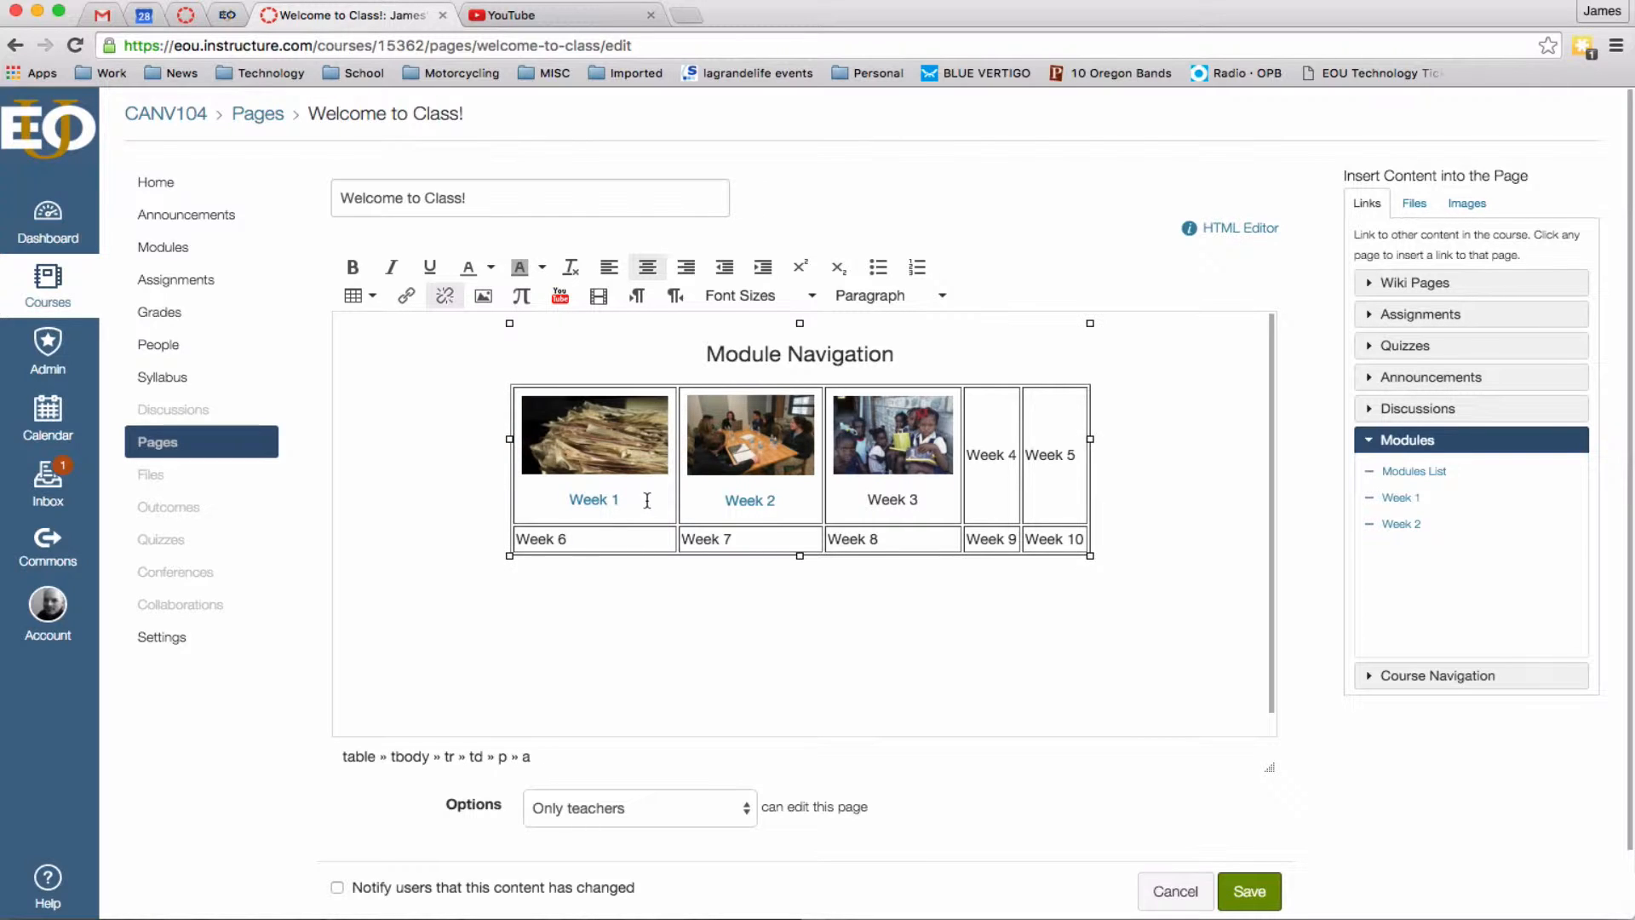
pyautogui.moveTo(642, 500); pyautogui.dragTo(569, 500)
pyautogui.click(436, 524)
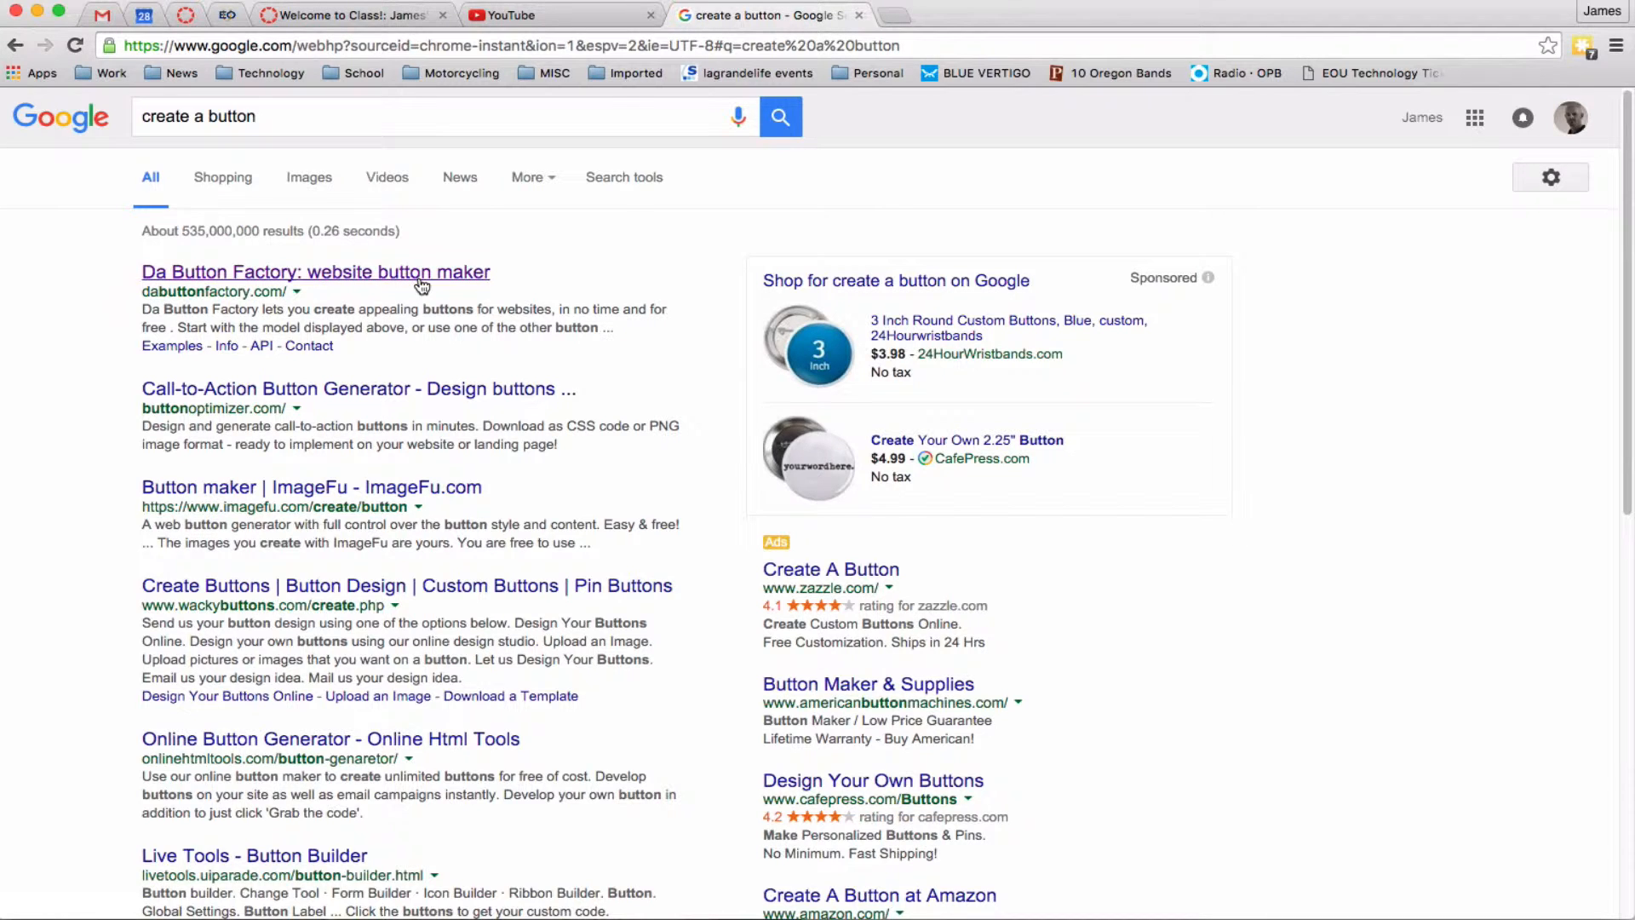
# Design a Syllabus button in Da Button Factory with a red bottom gradient colour.
pyautogui.click(464, 274)
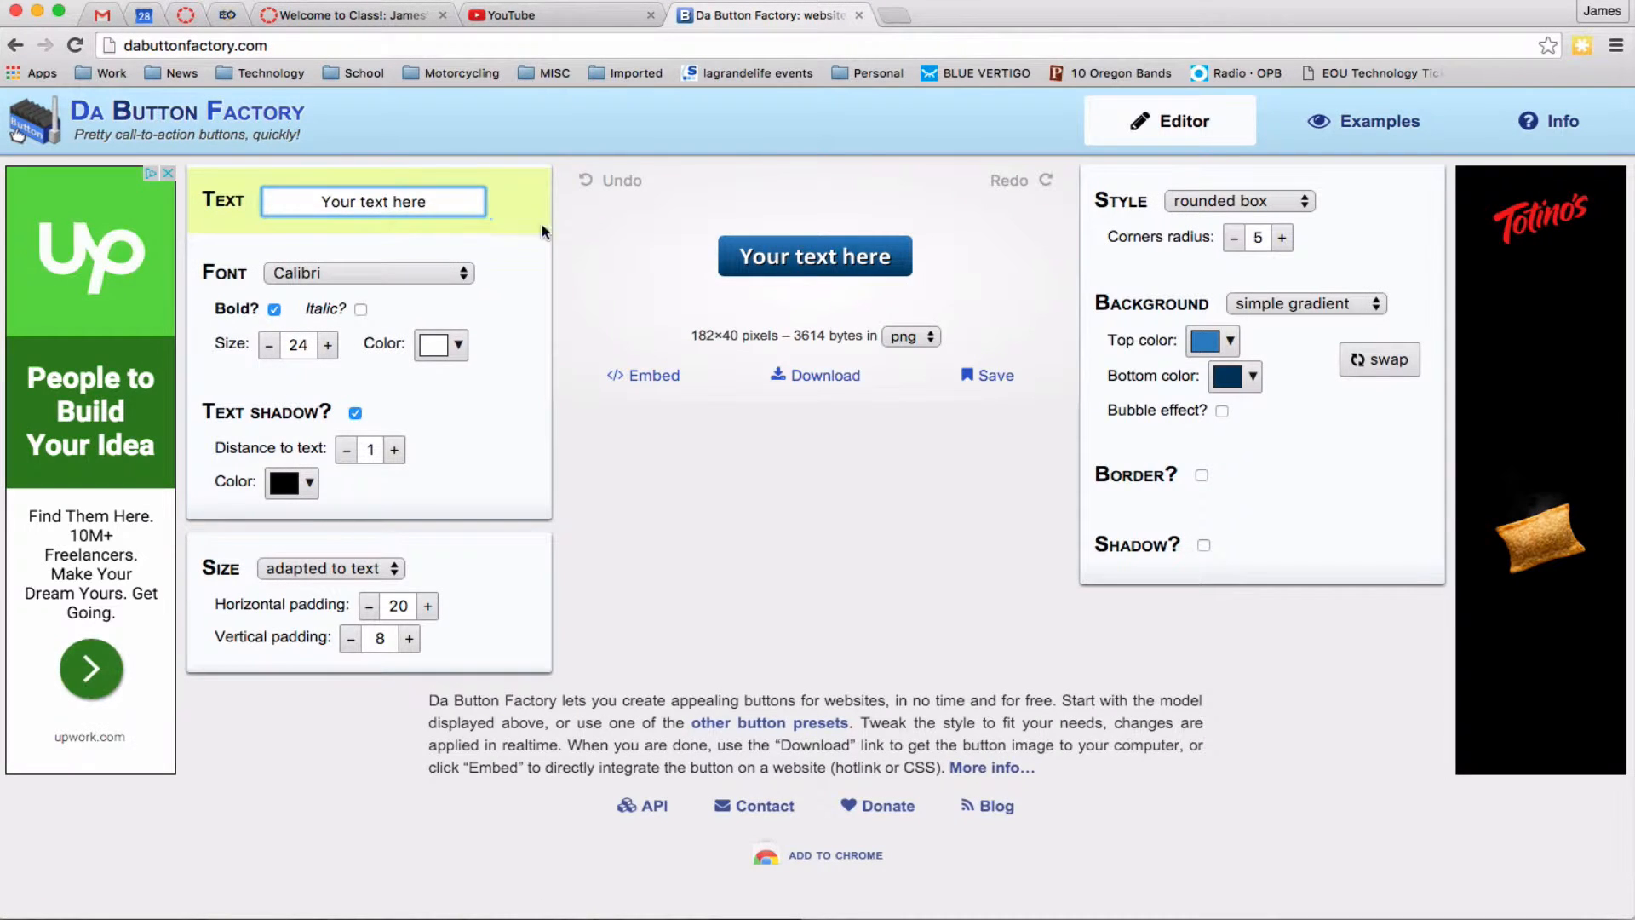
pyautogui.press('super+a')
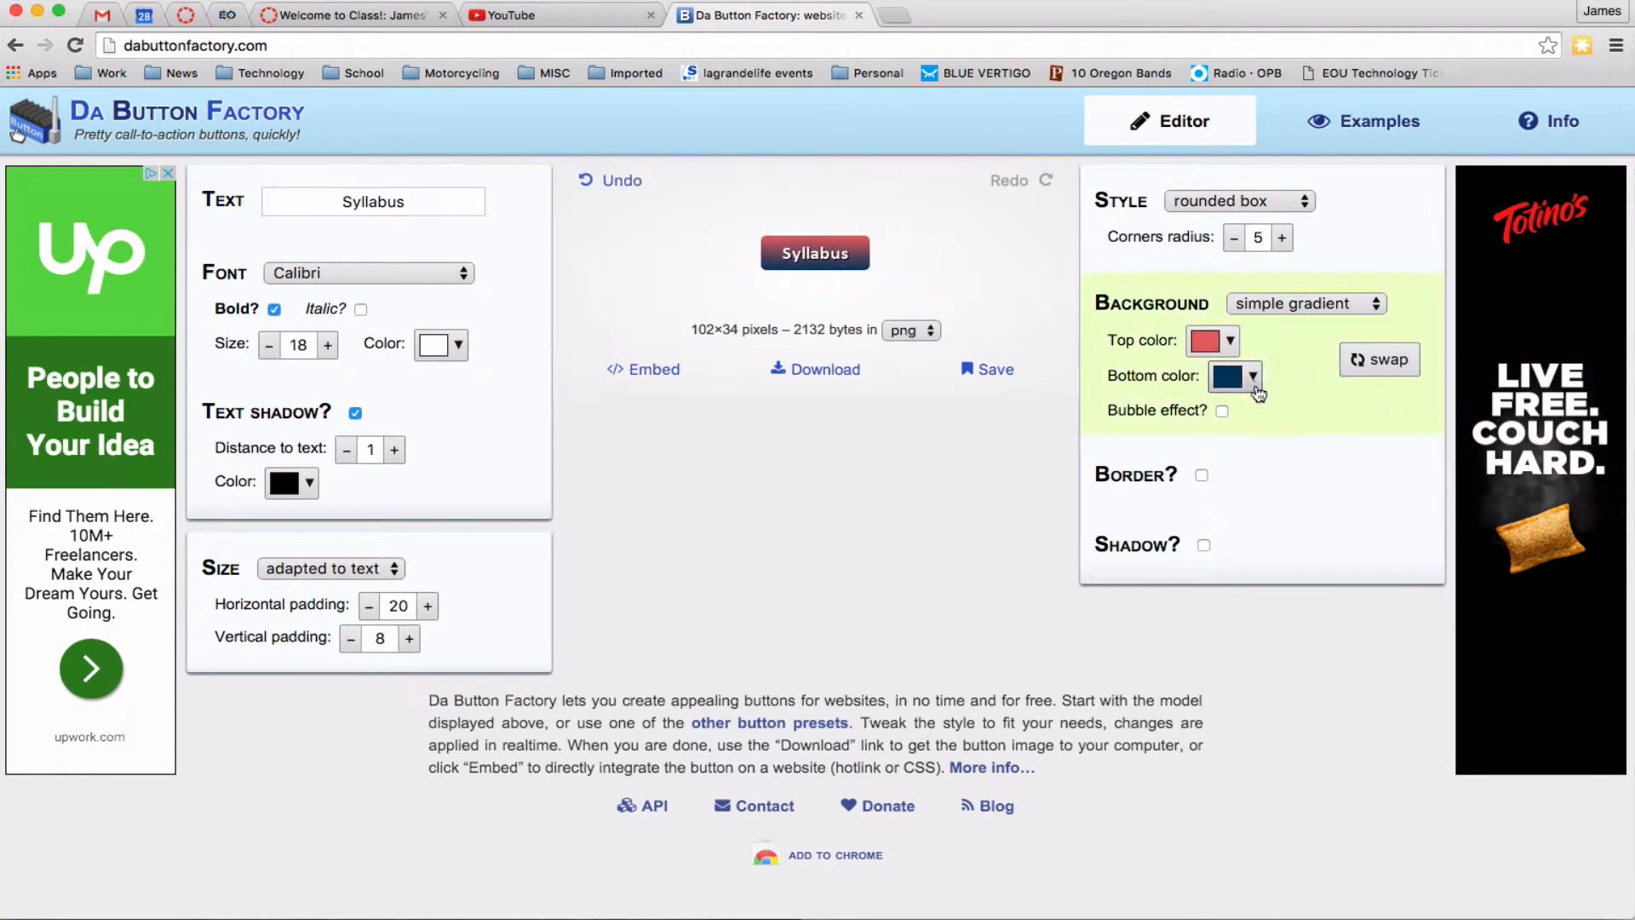
pyautogui.click(1227, 376)
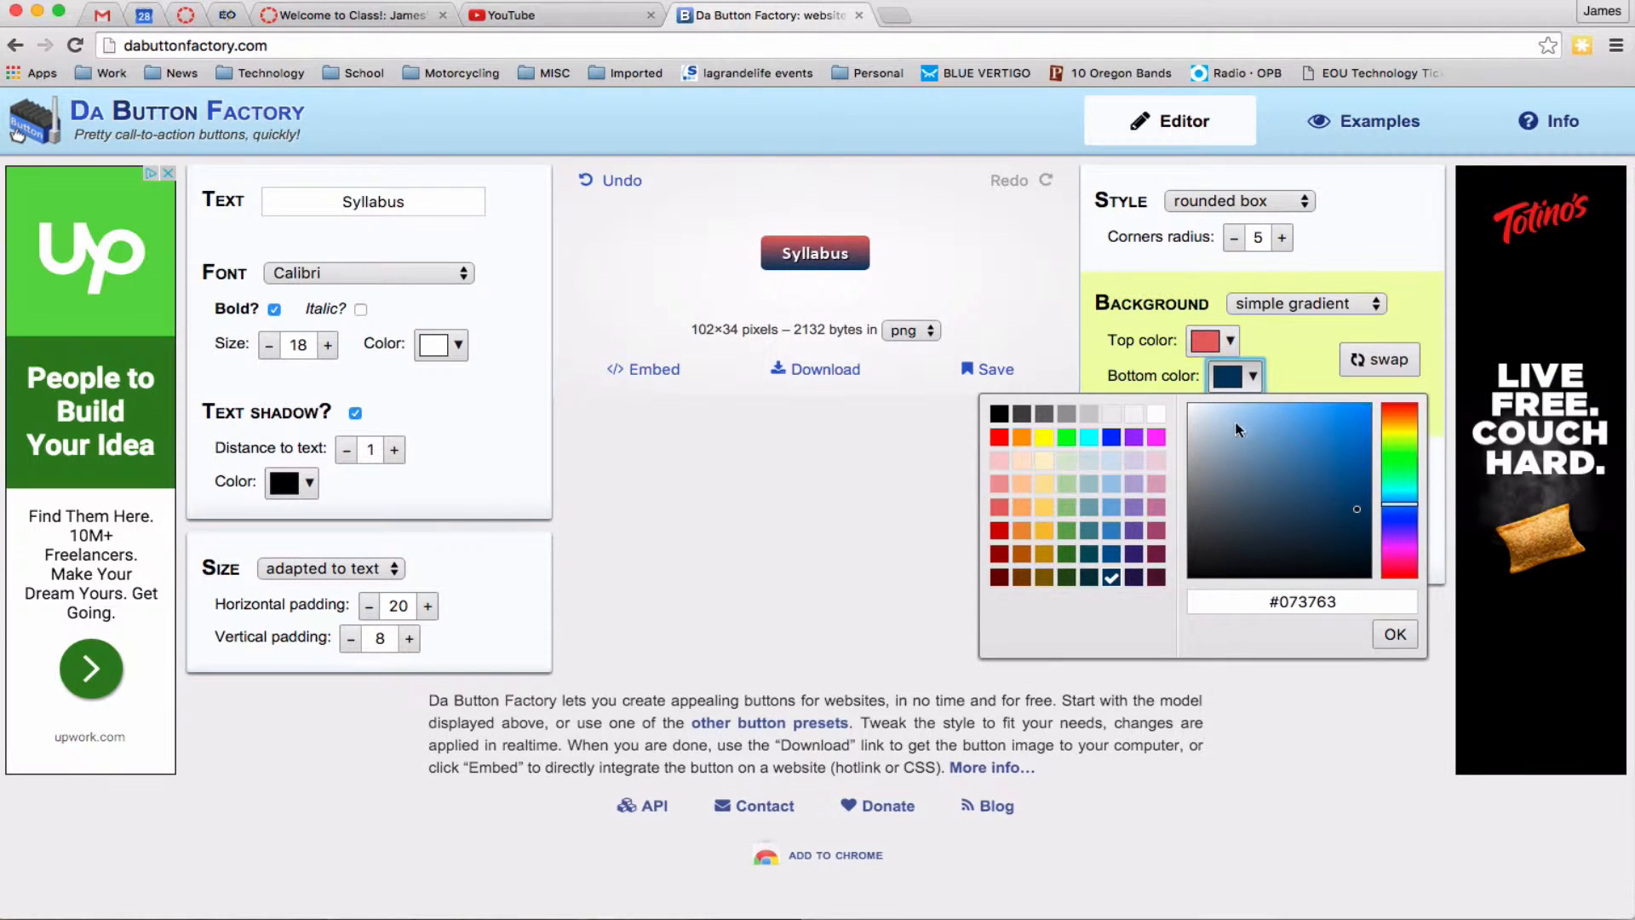
pyautogui.click(999, 529)
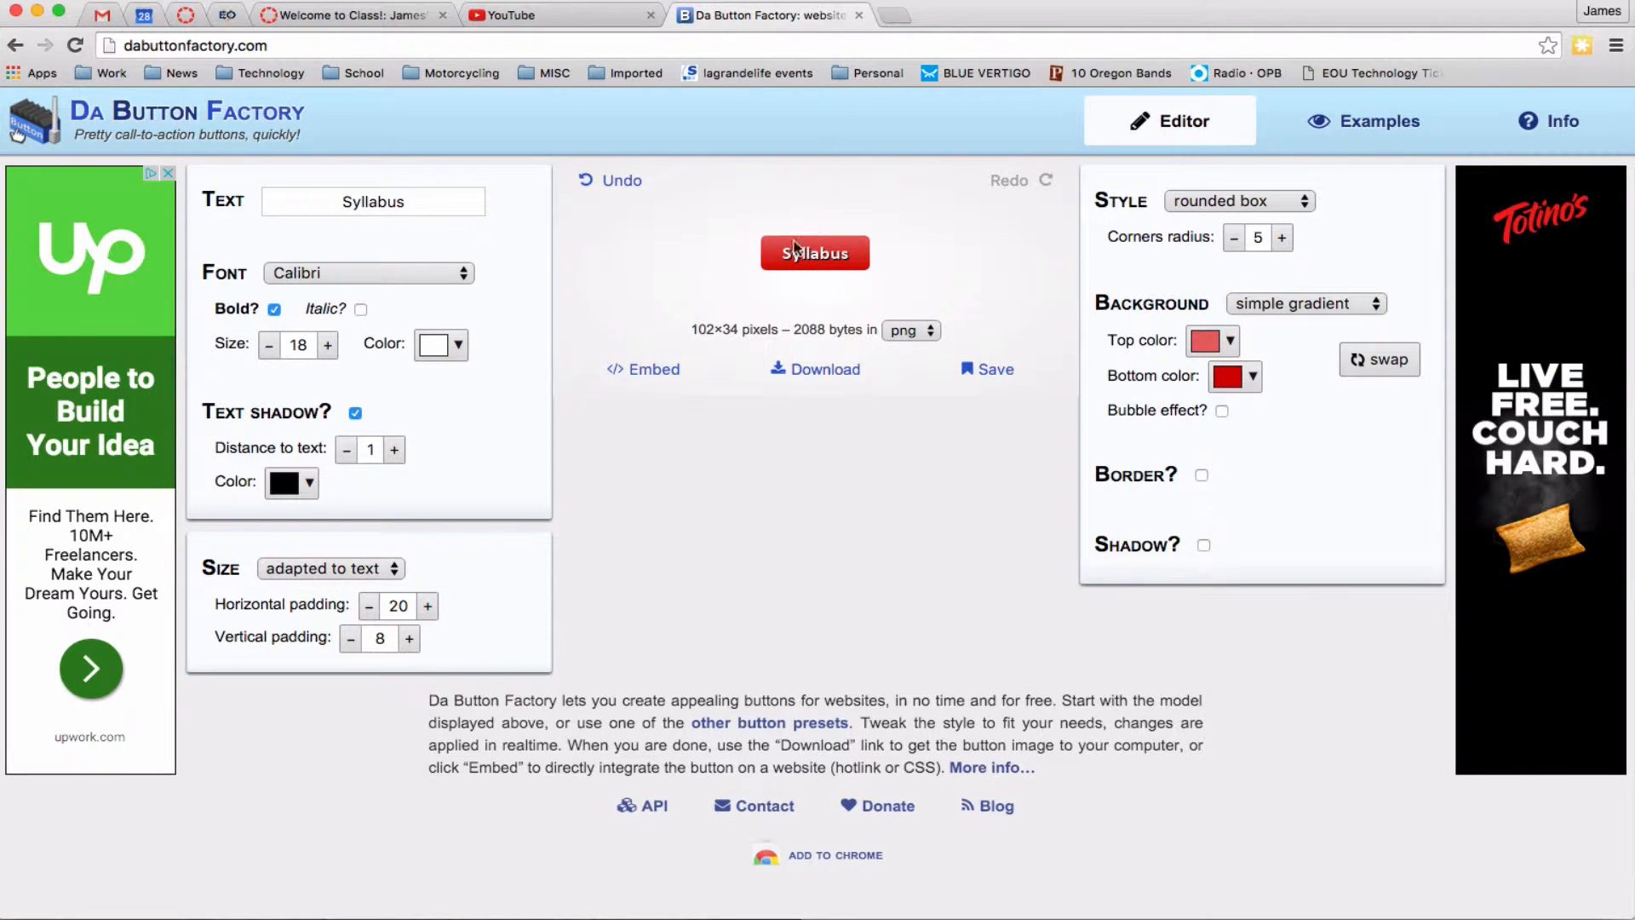
# Download the button as 'syllabus button' to the Desktop and return to the Canvas page.
pyautogui.click(817, 372)
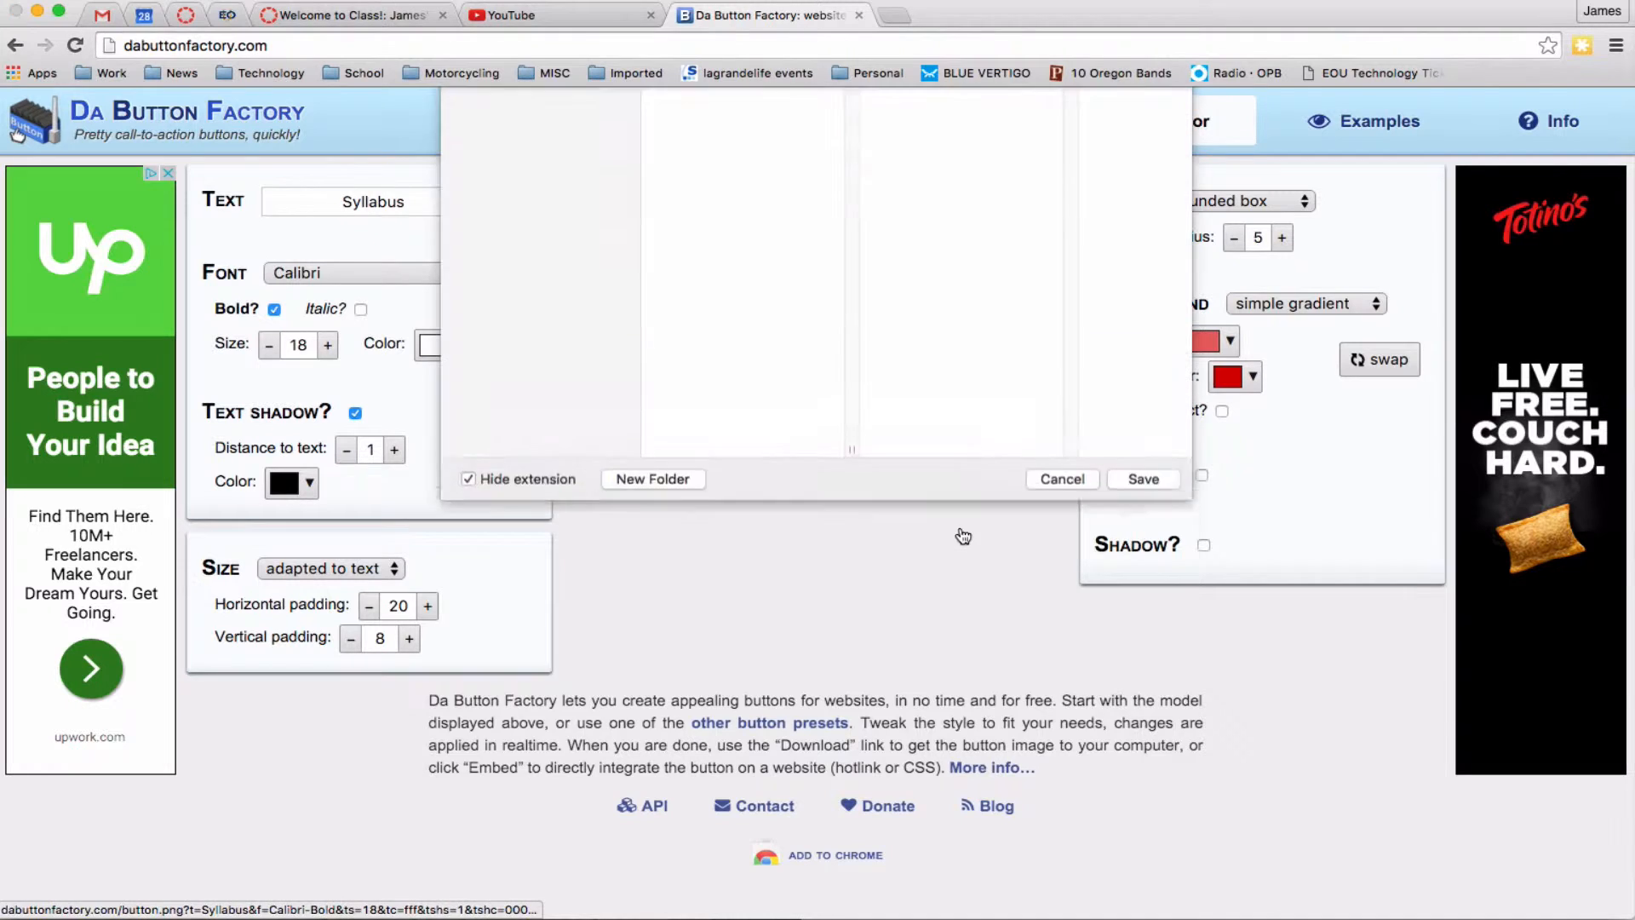
pyautogui.write('syllabus button')
pyautogui.click(1143, 761)
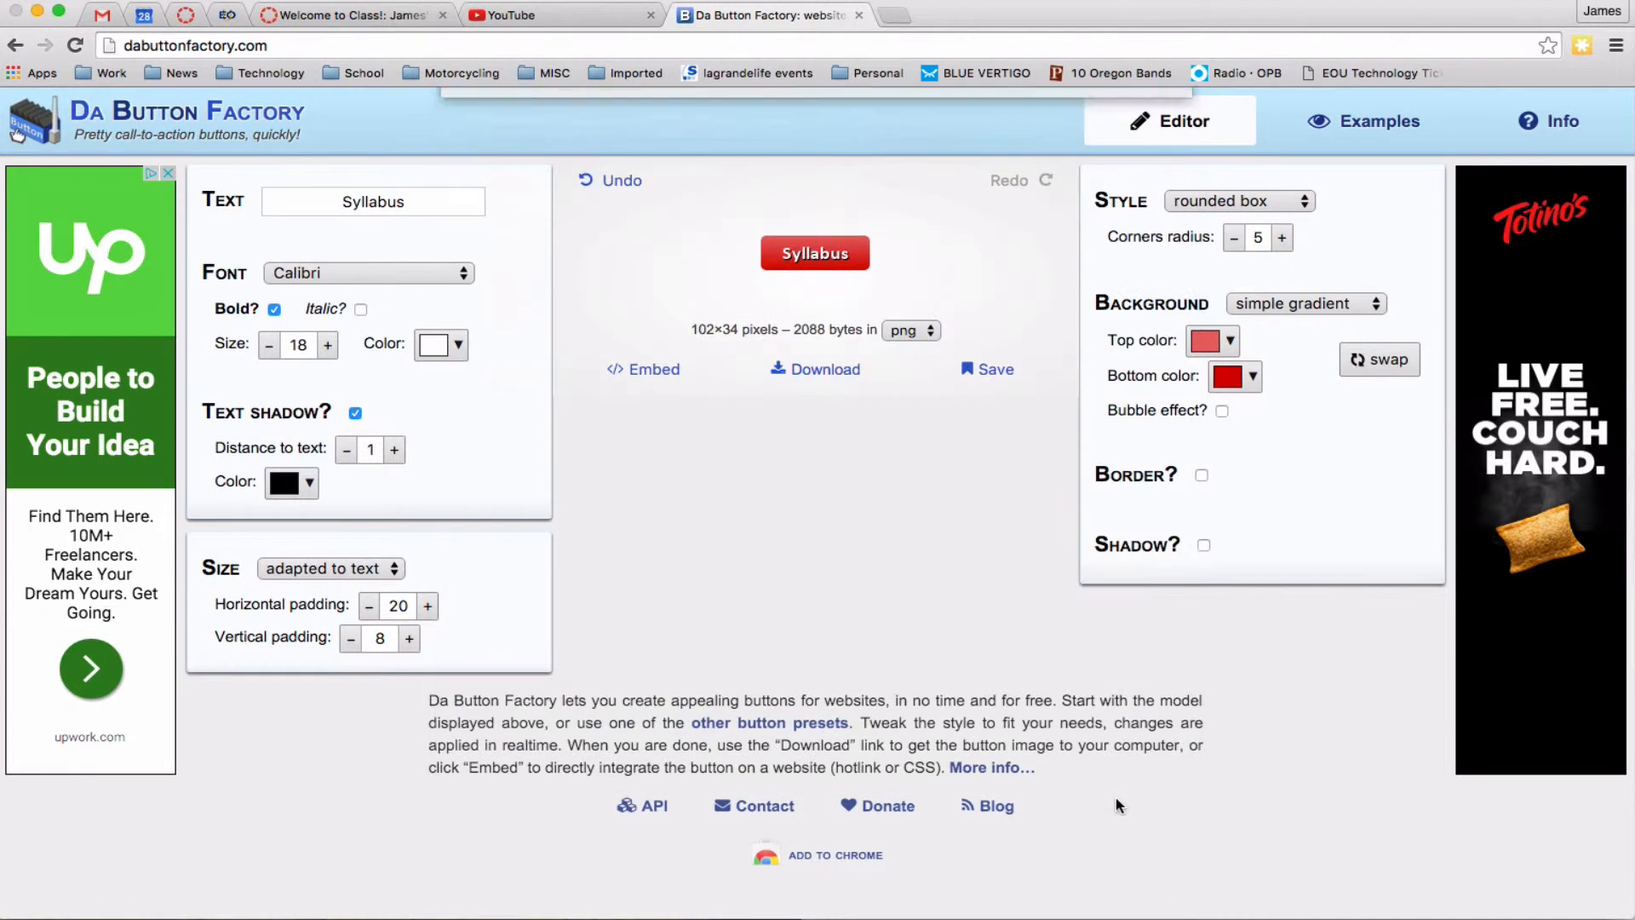
pyautogui.click(328, 17)
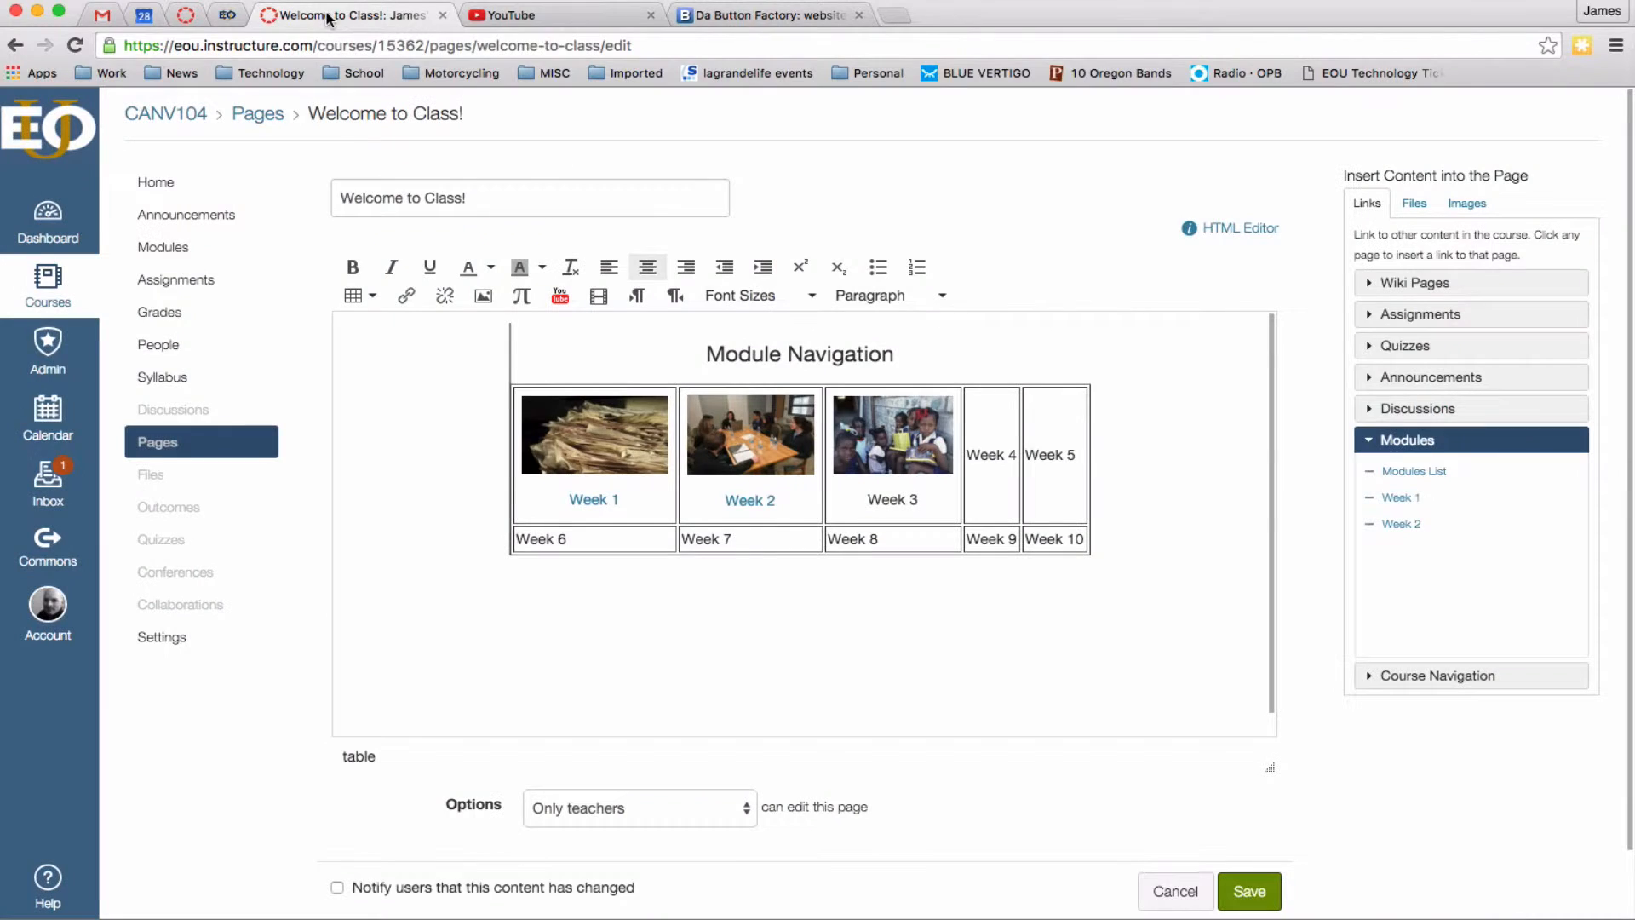
# Upload syllabus button.png, insert it into the page, and select it.
pyautogui.click(1466, 203)
pyautogui.click(1457, 257)
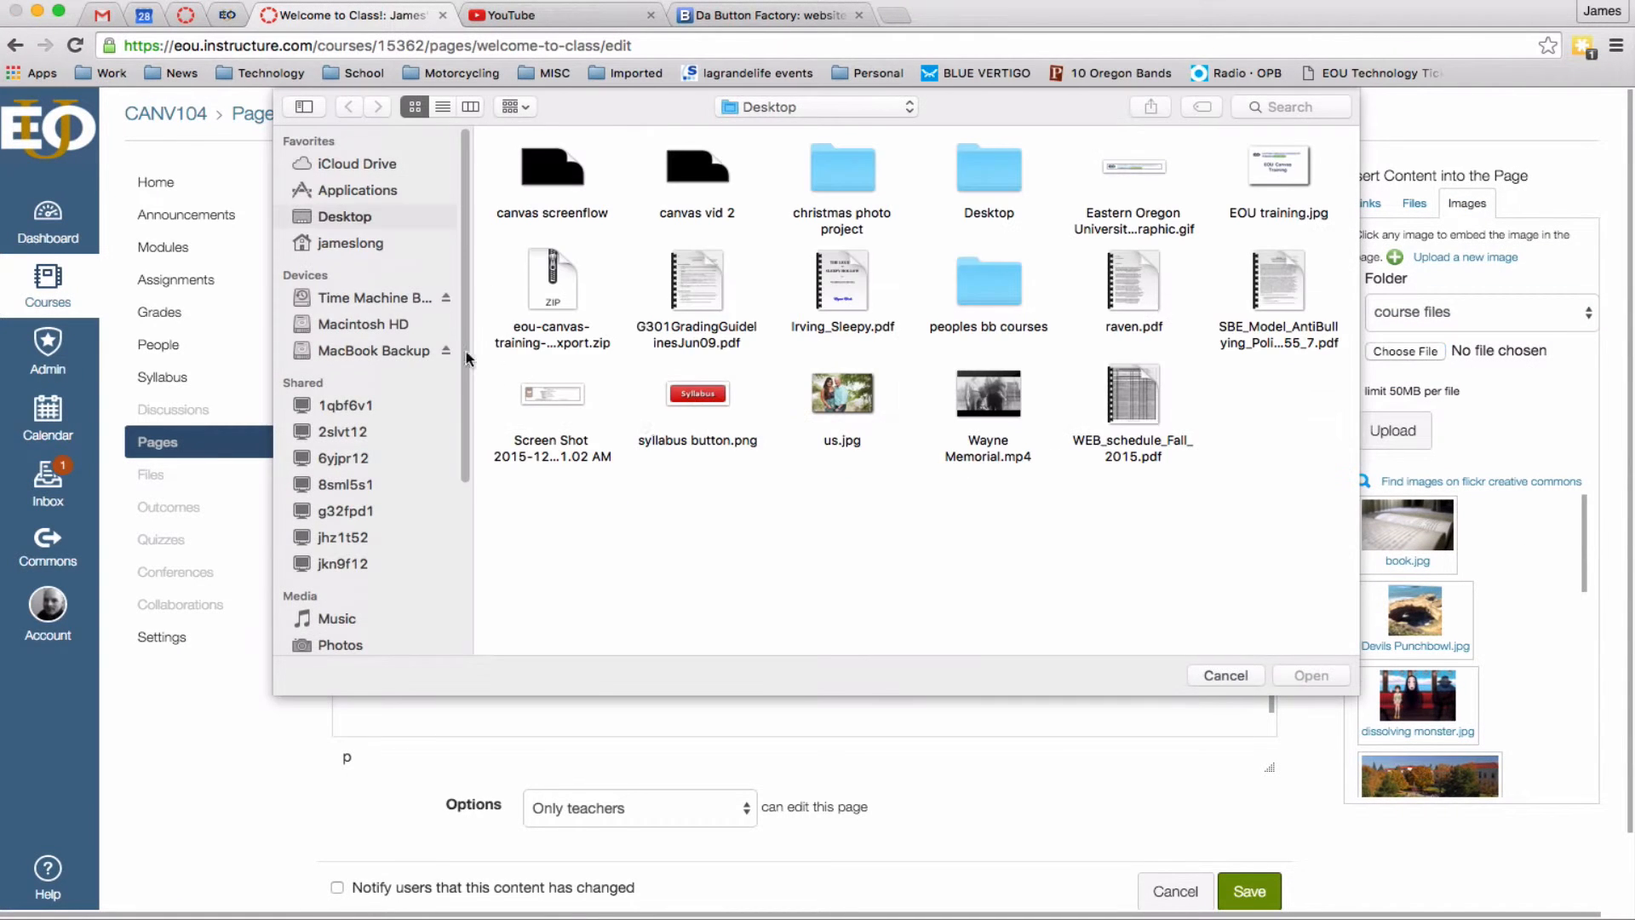
pyautogui.click(697, 397)
pyautogui.click(1286, 684)
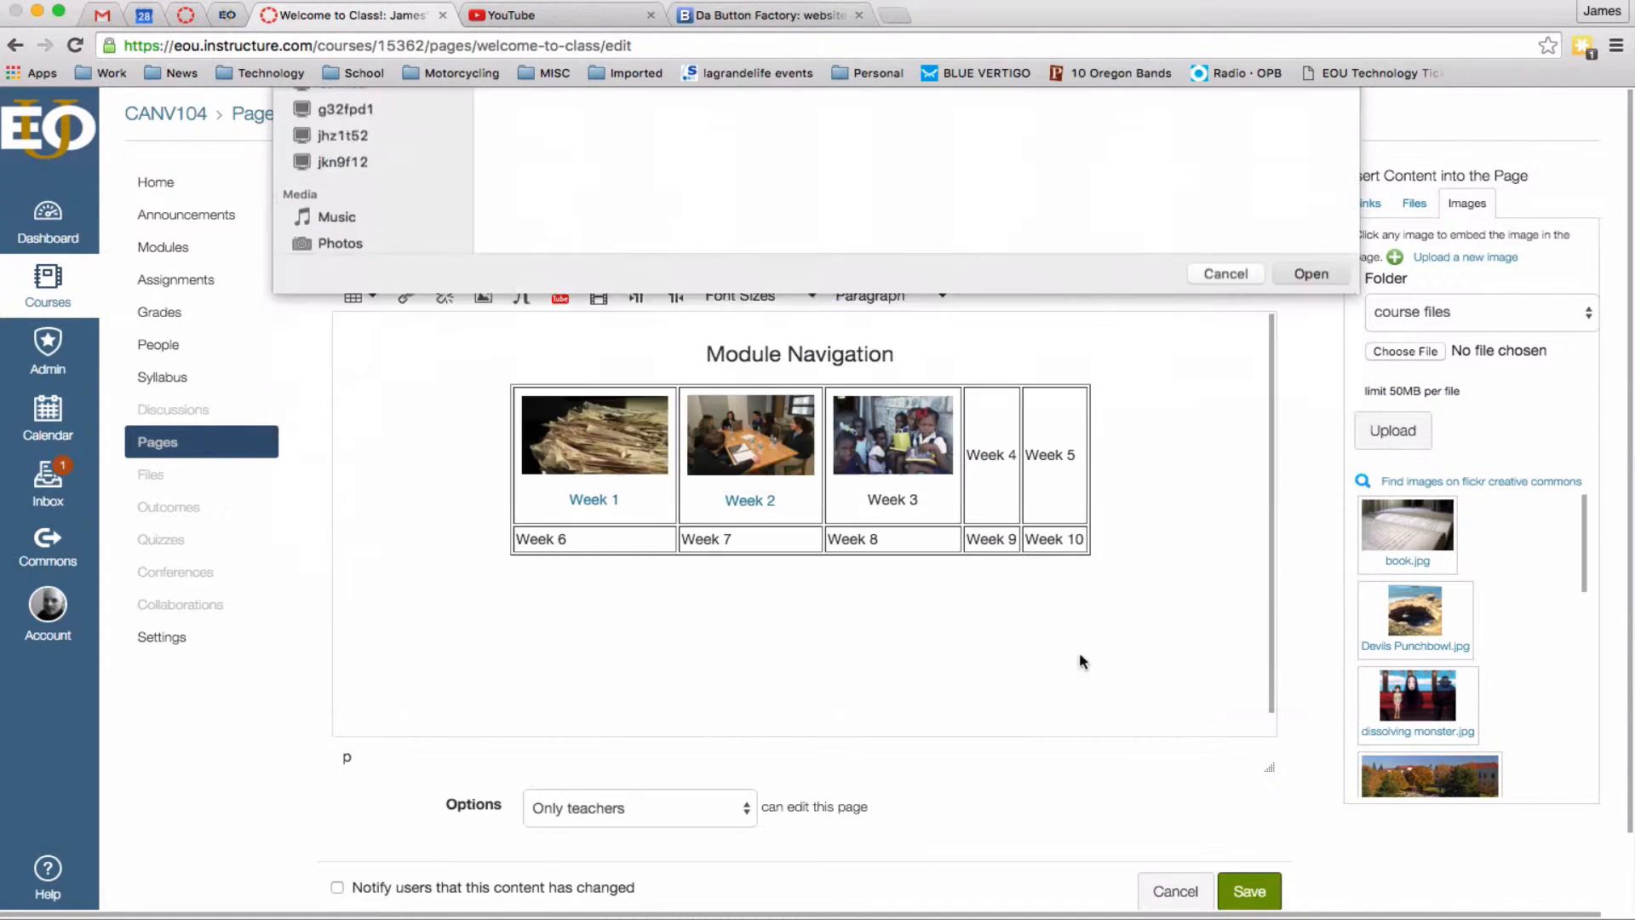
pyautogui.click(773, 580)
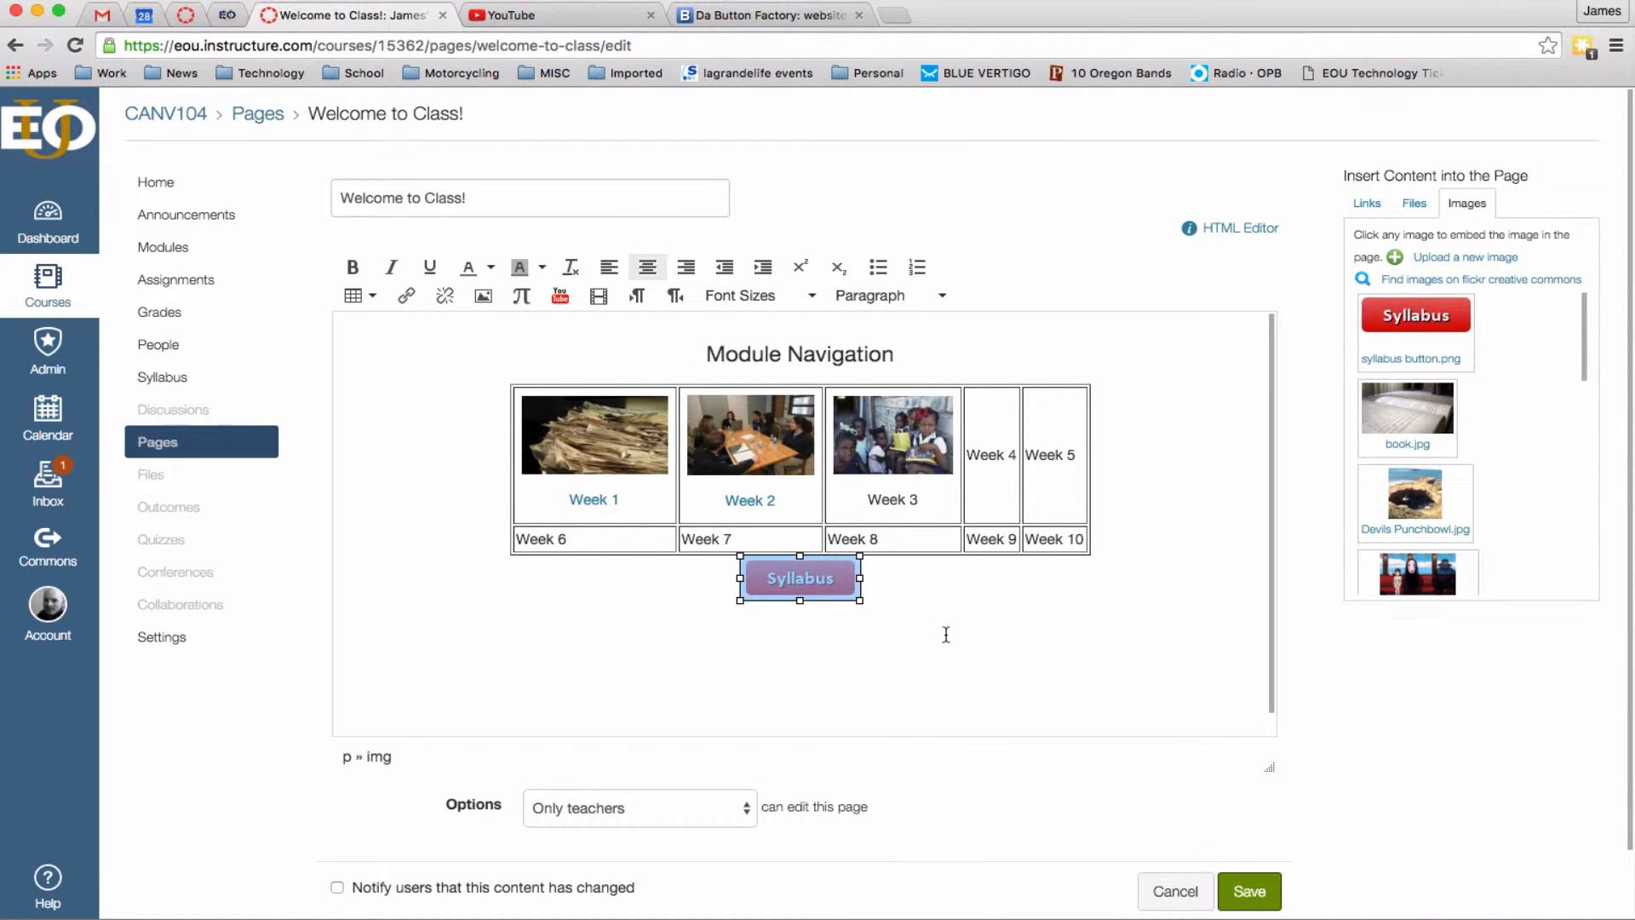
pyautogui.click(921, 633)
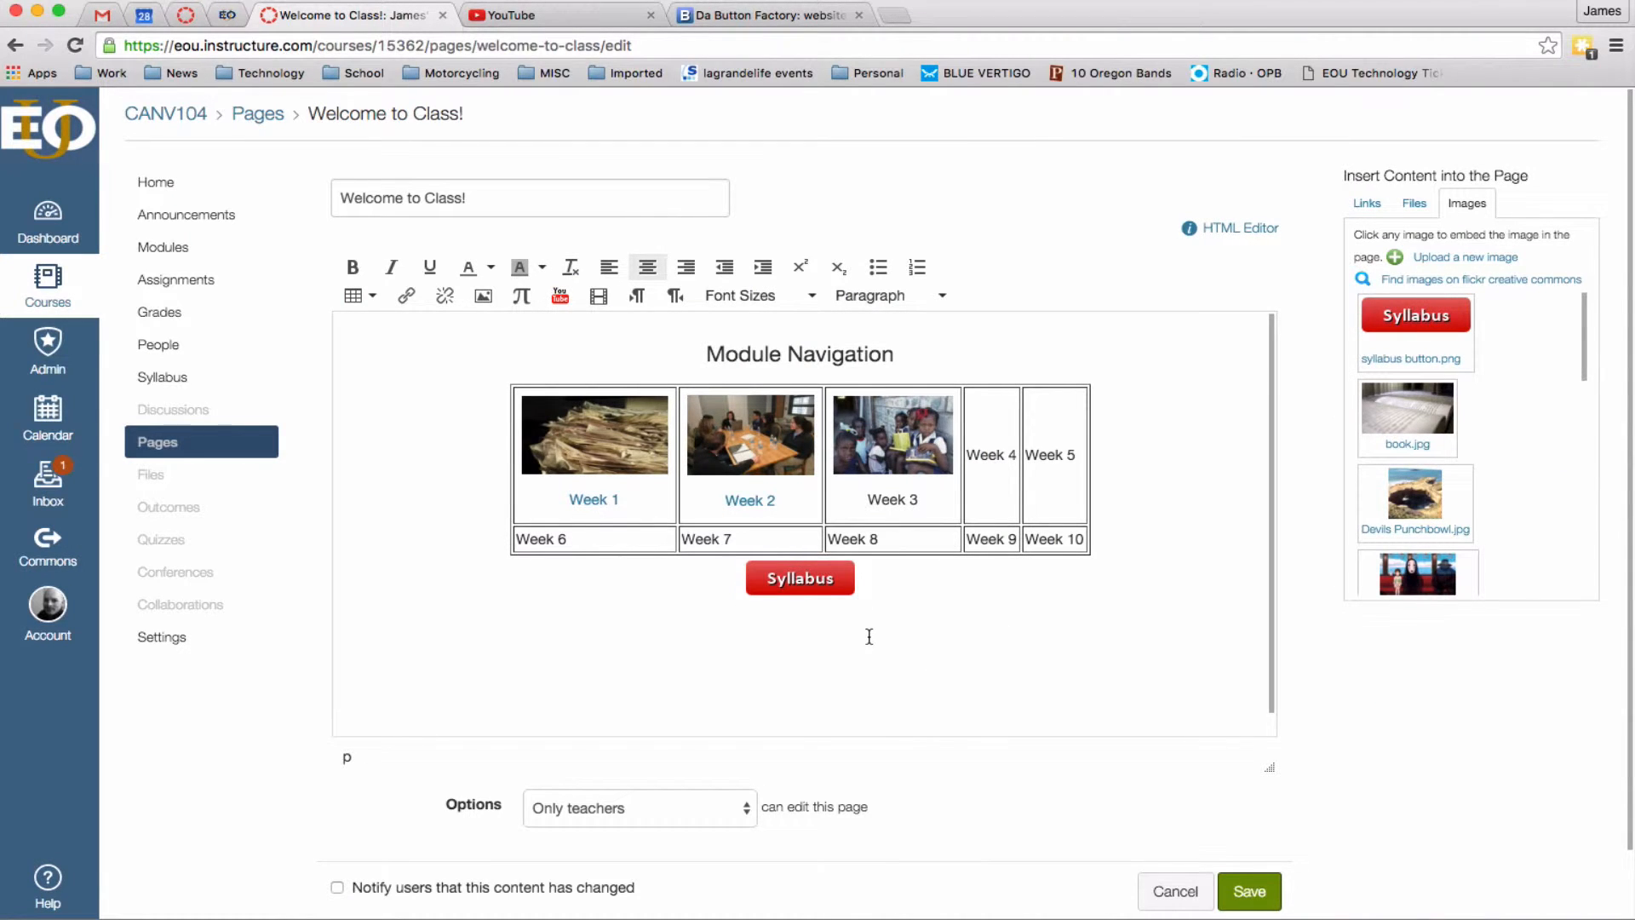
pyautogui.click(822, 582)
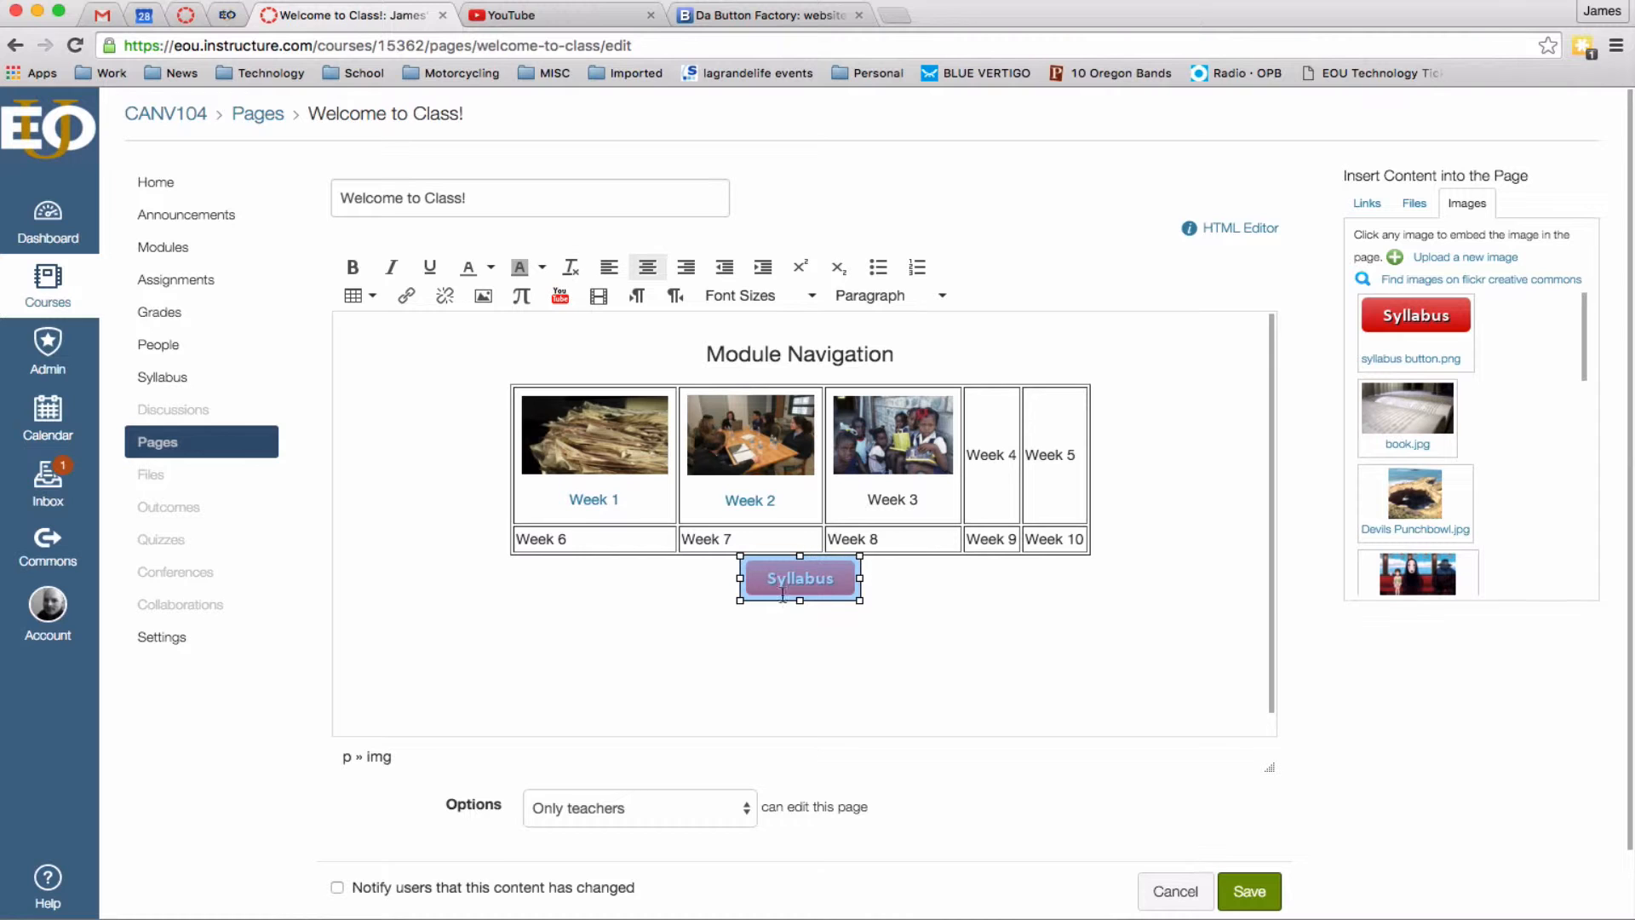
# Link the Syllabus image to Course Syllabus, save the page, and reopen it for editing.
pyautogui.click(1368, 205)
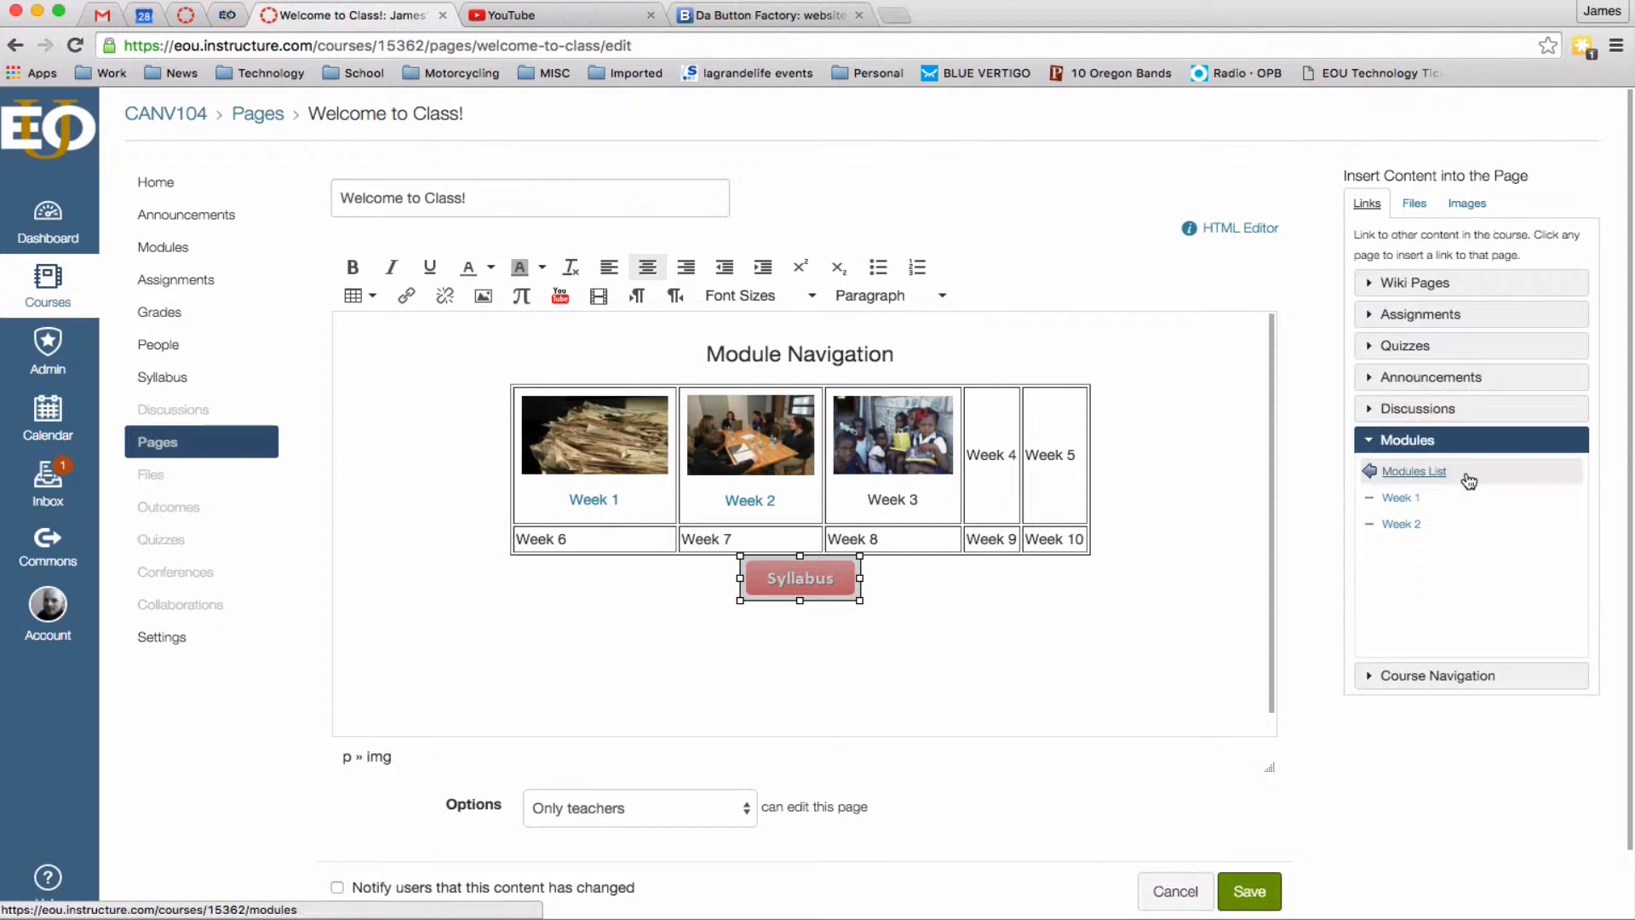
pyautogui.click(1368, 679)
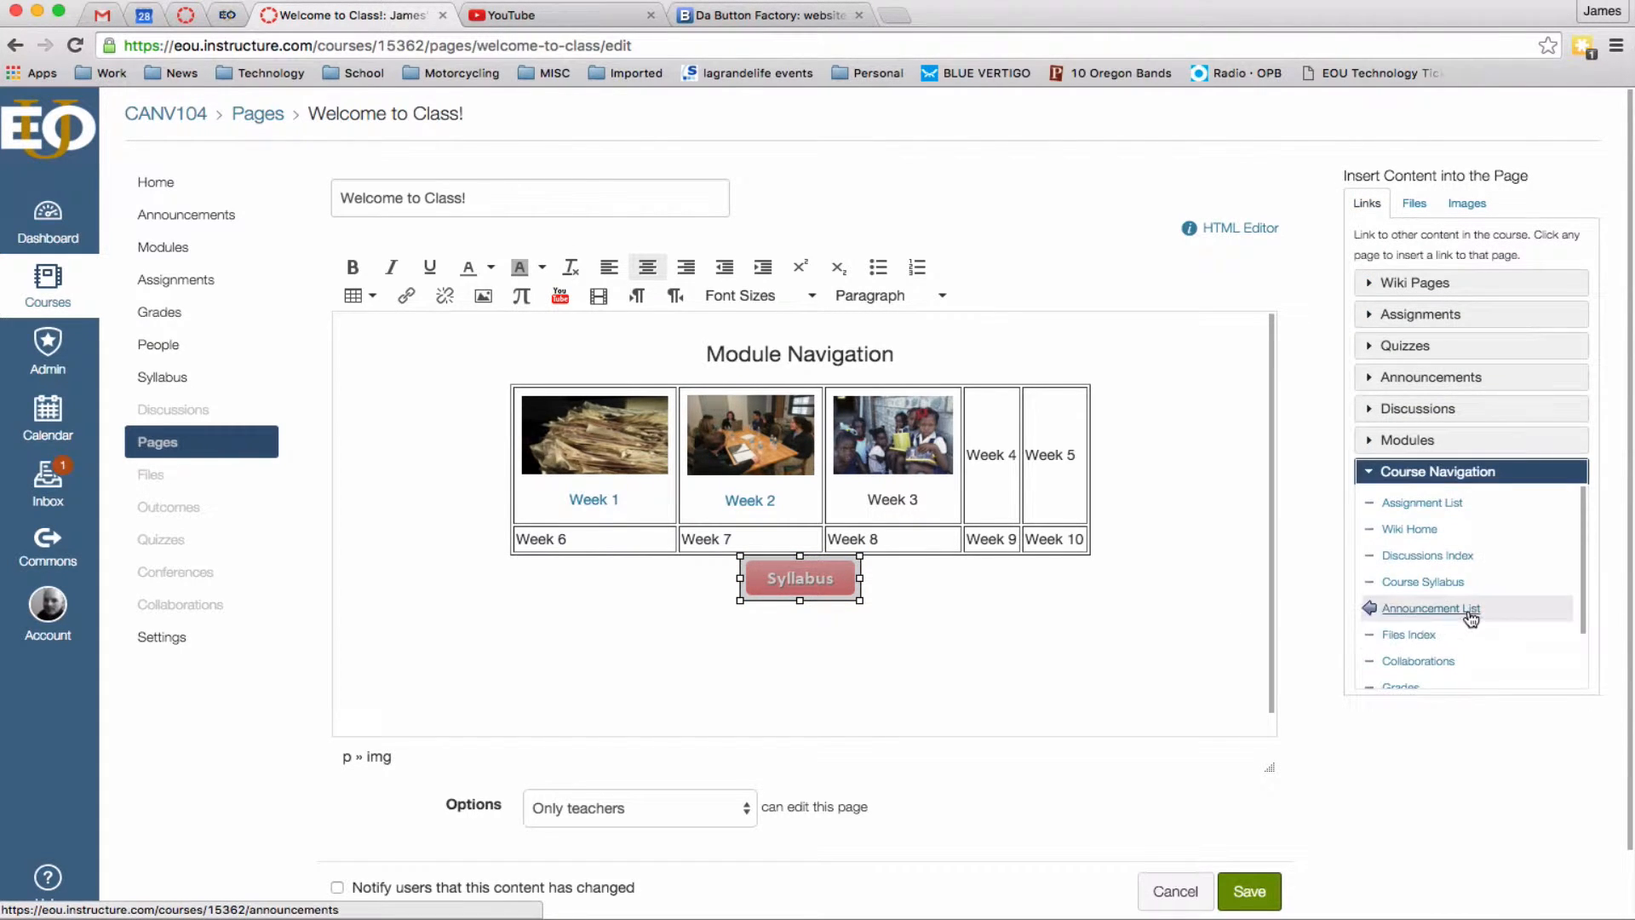
pyautogui.scroll(-2, 1473, 614)
pyautogui.click(1431, 537)
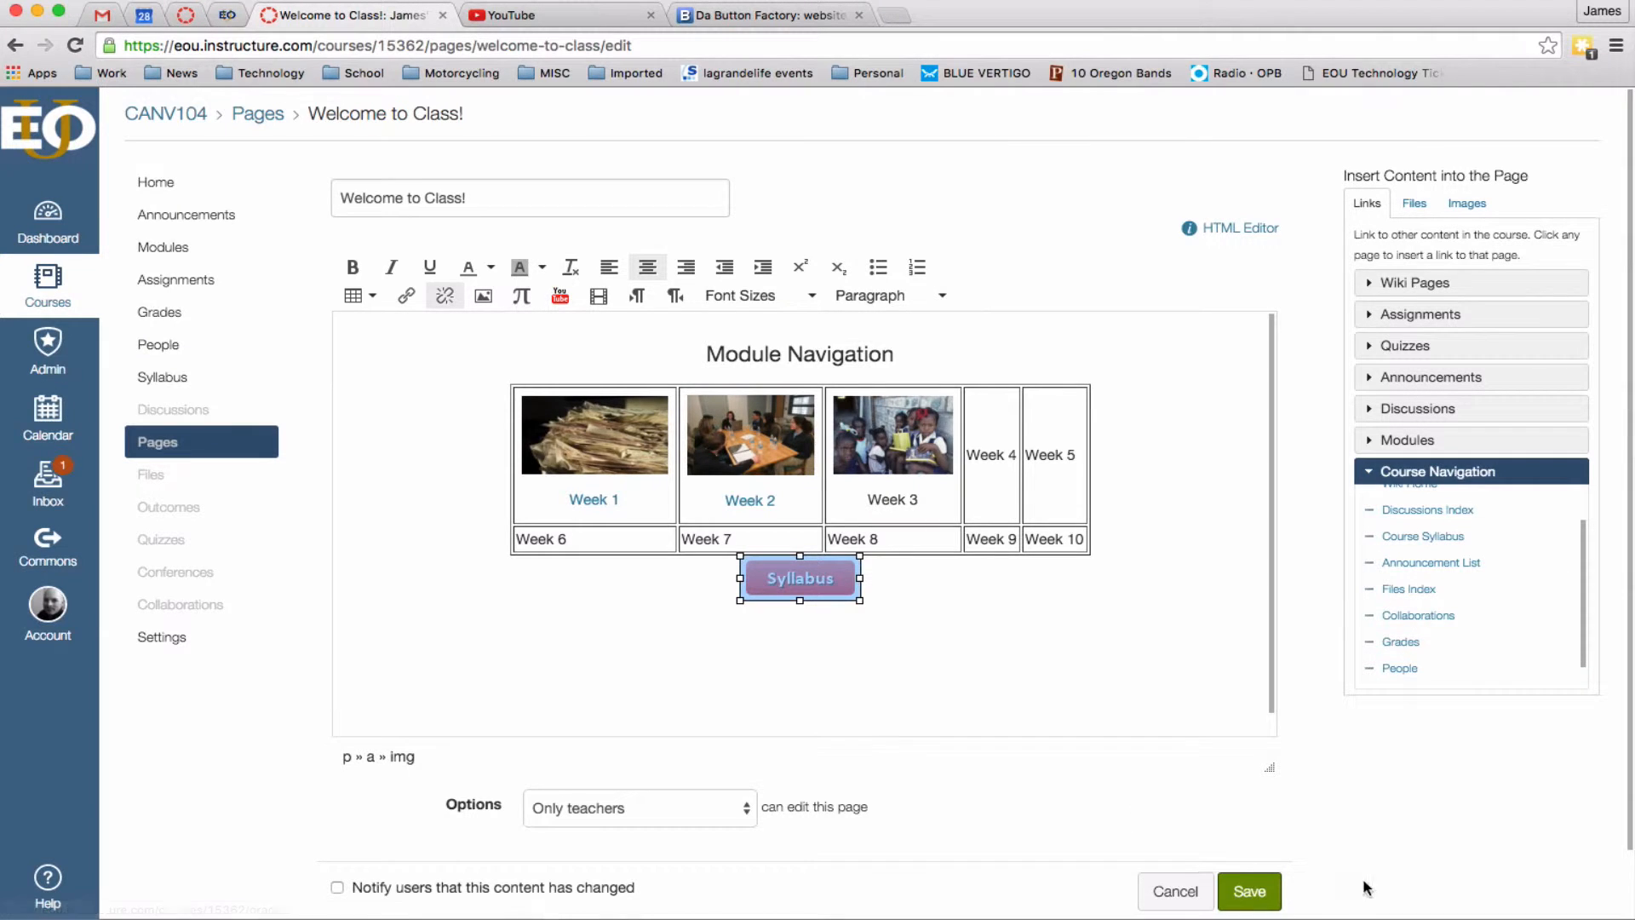
pyautogui.click(1243, 889)
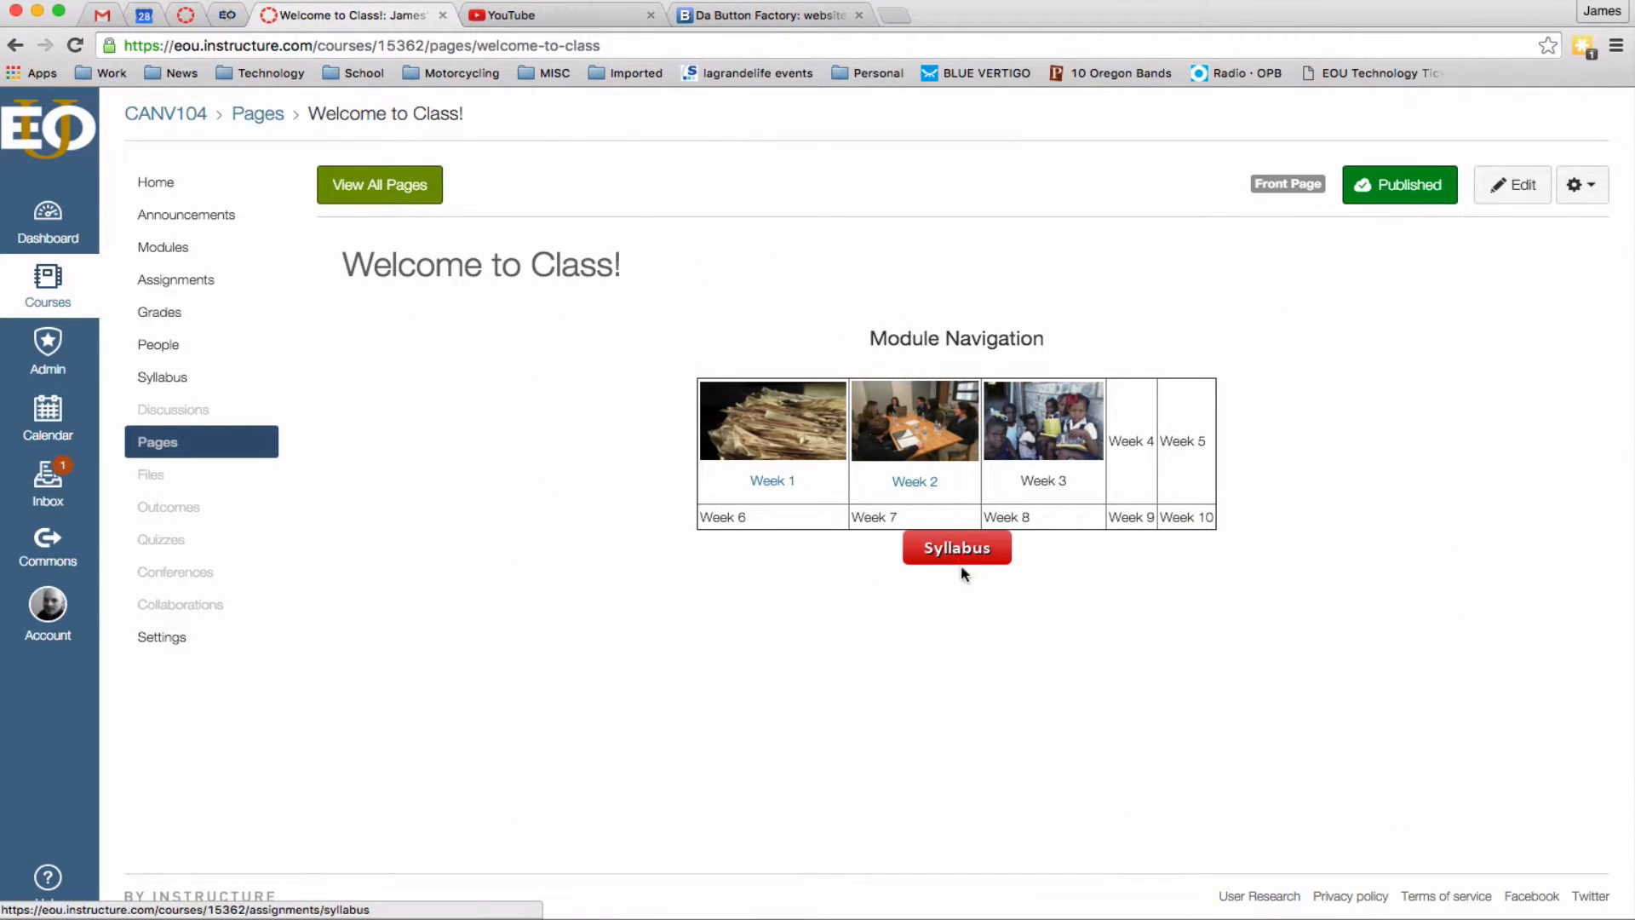
pyautogui.click(963, 562)
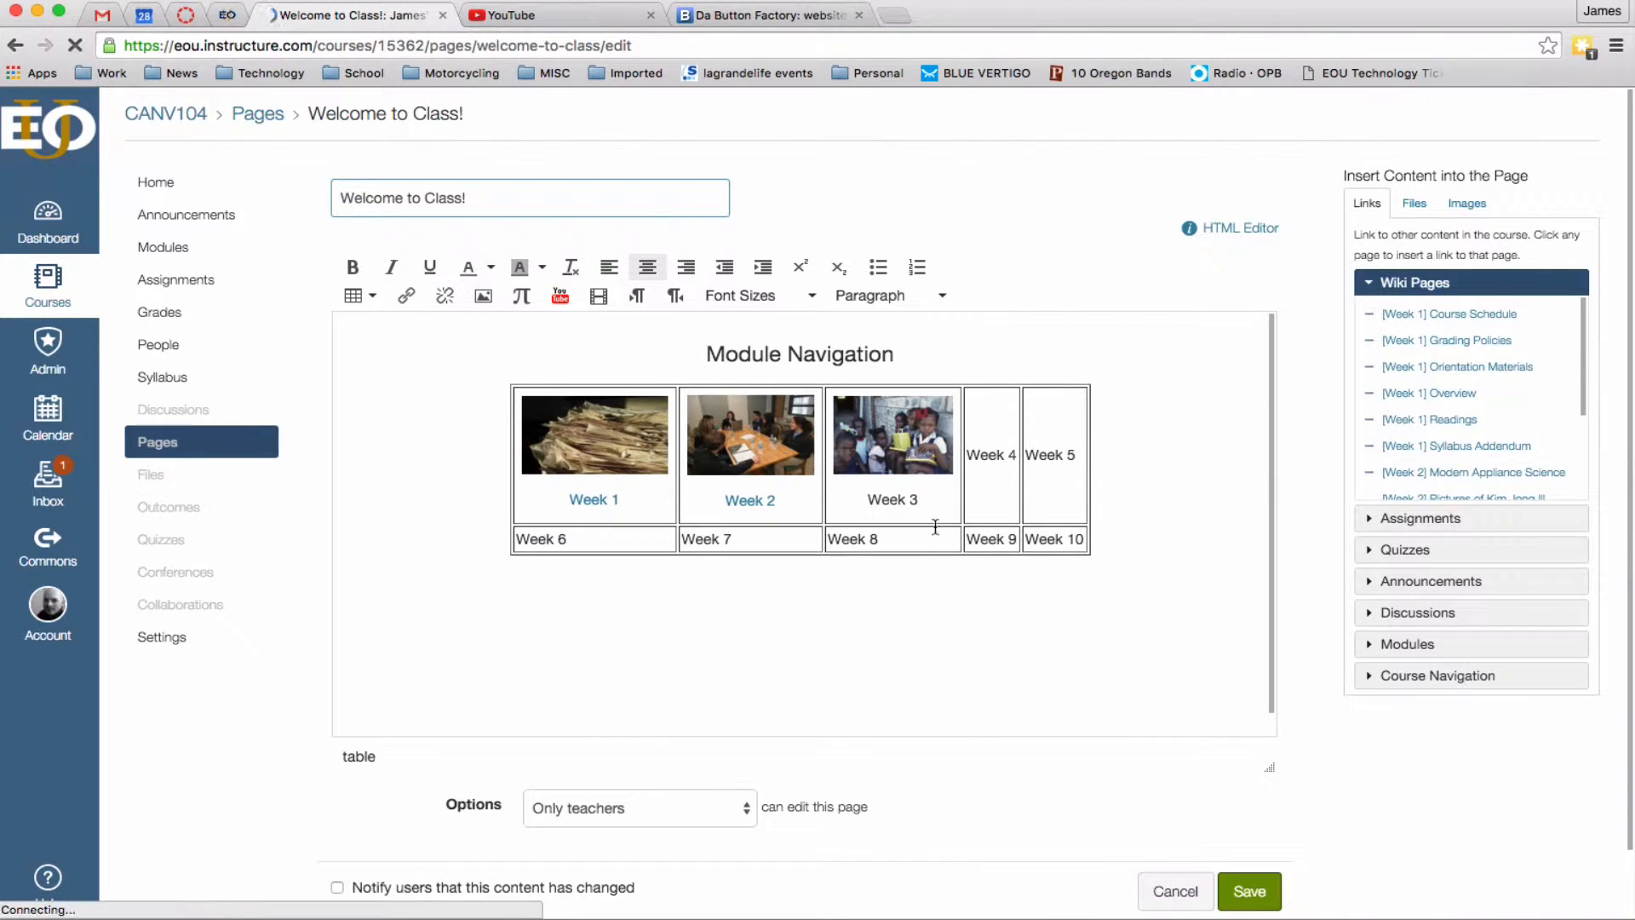
# Delete all existing page content and insert a 2 x 1 table.
pyautogui.moveTo(1113, 646); pyautogui.dragTo(500, 362)
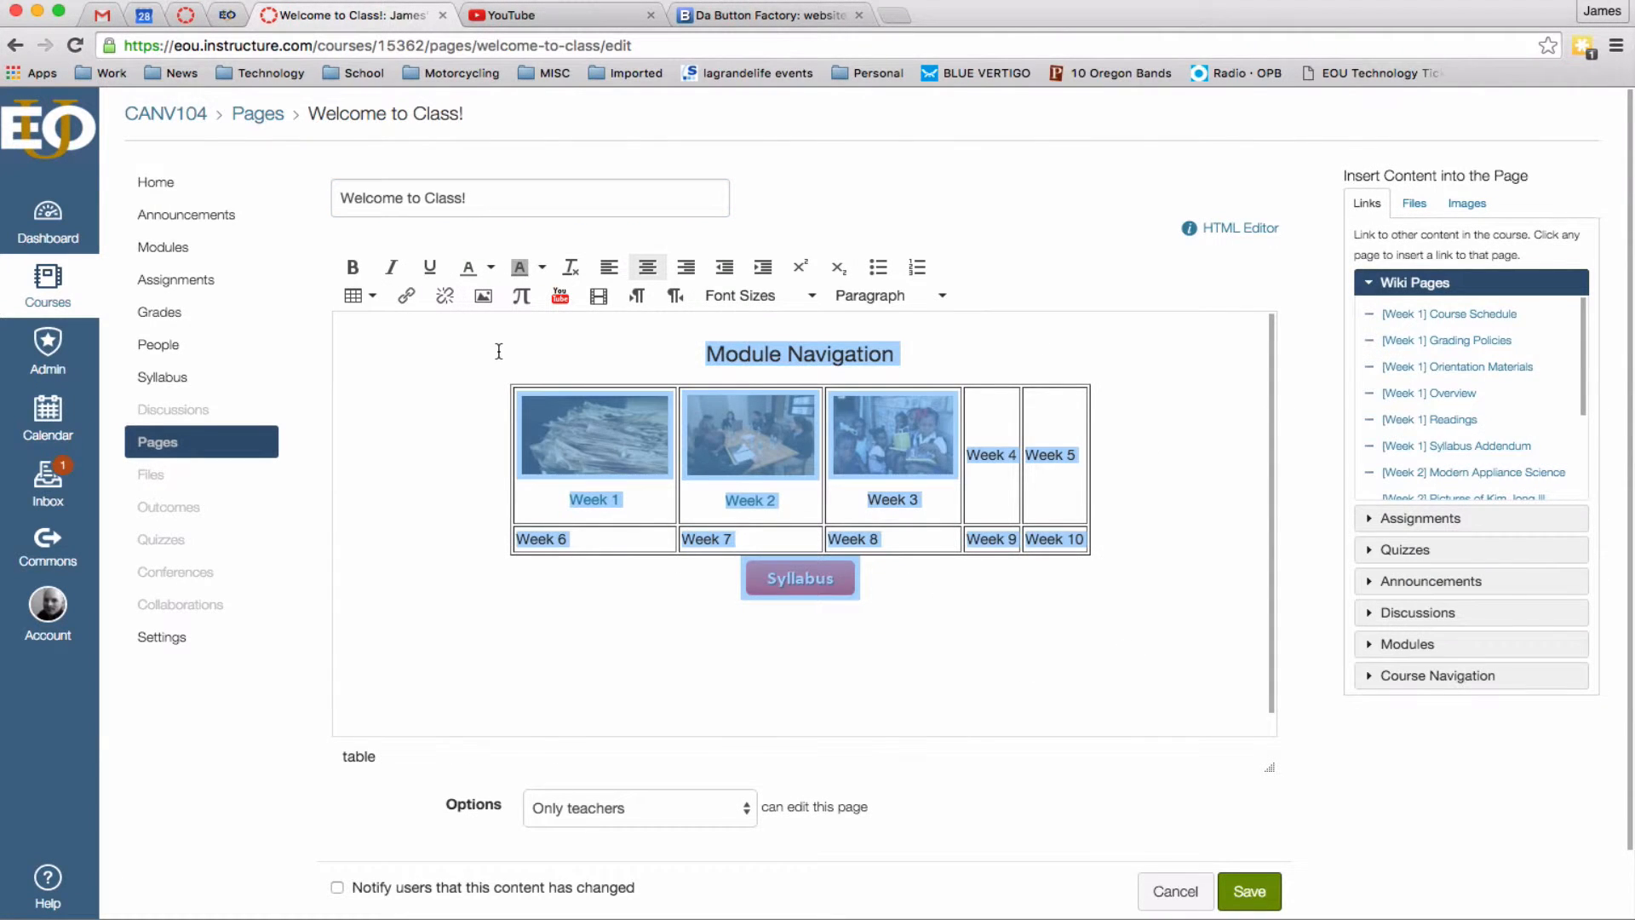
pyautogui.press('BackSpace')
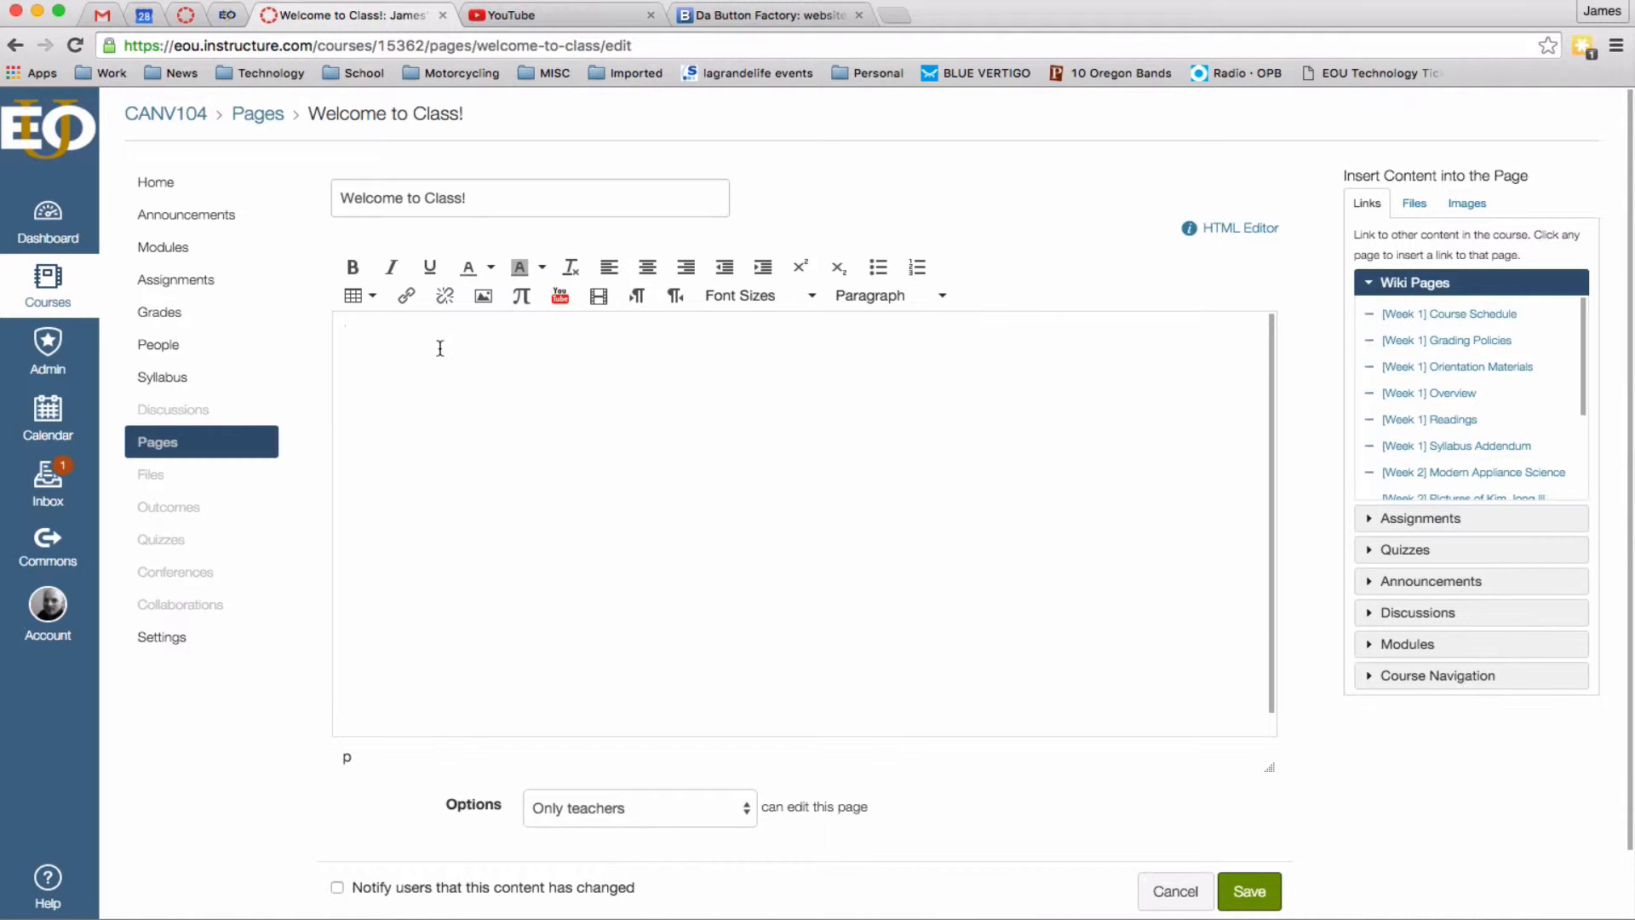
pyautogui.click(373, 298)
pyautogui.moveTo(444, 332)
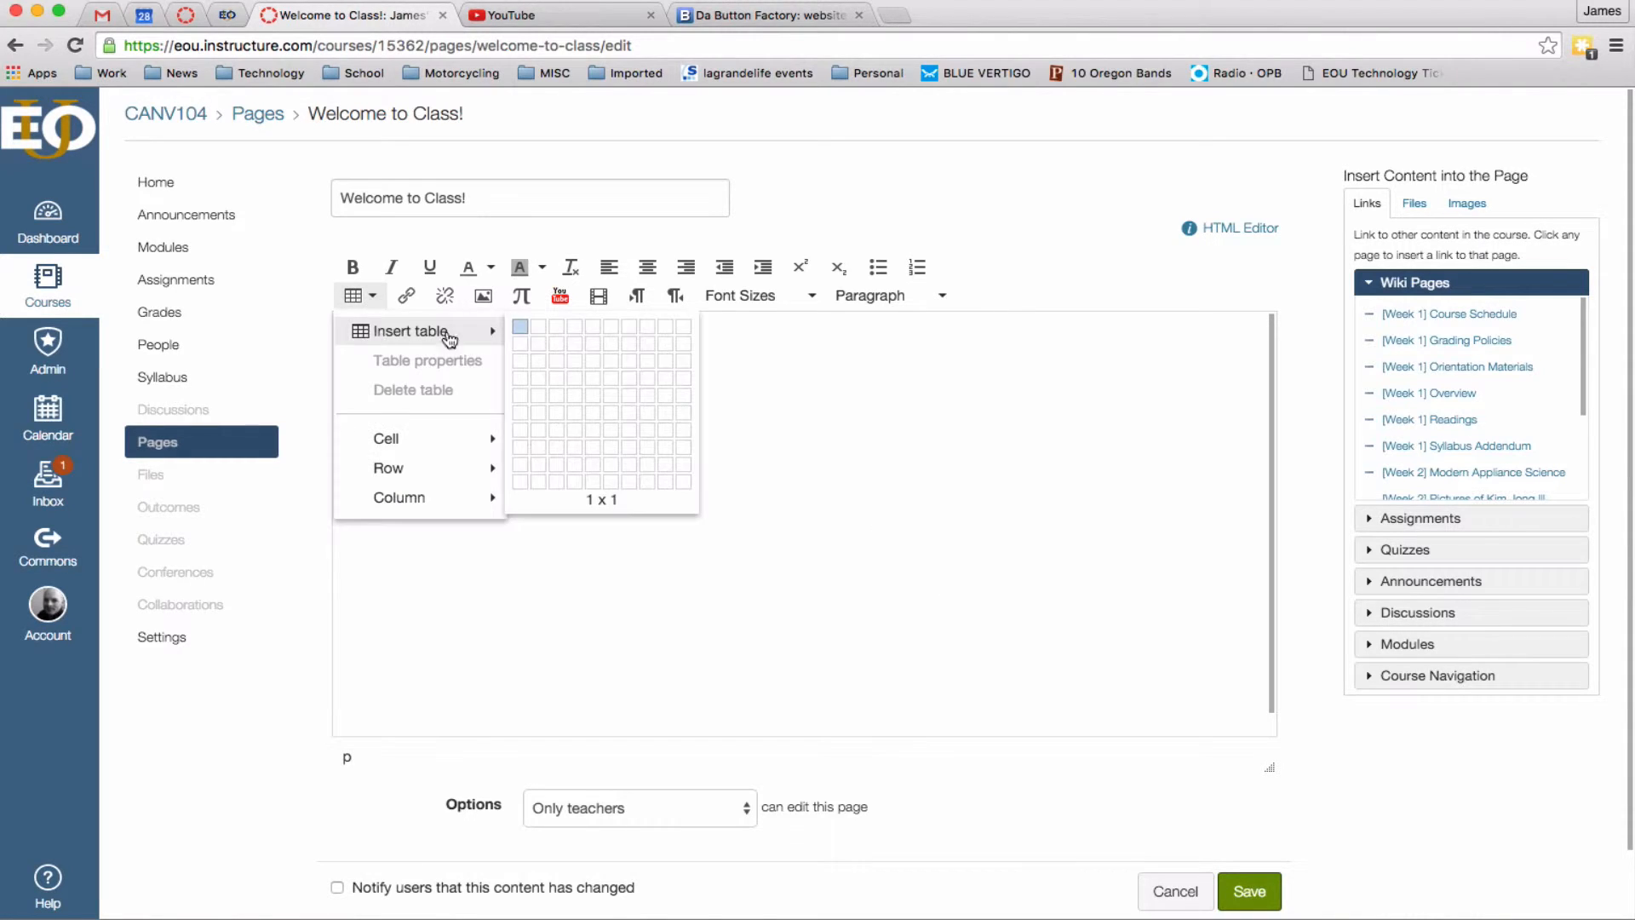
pyautogui.click(540, 340)
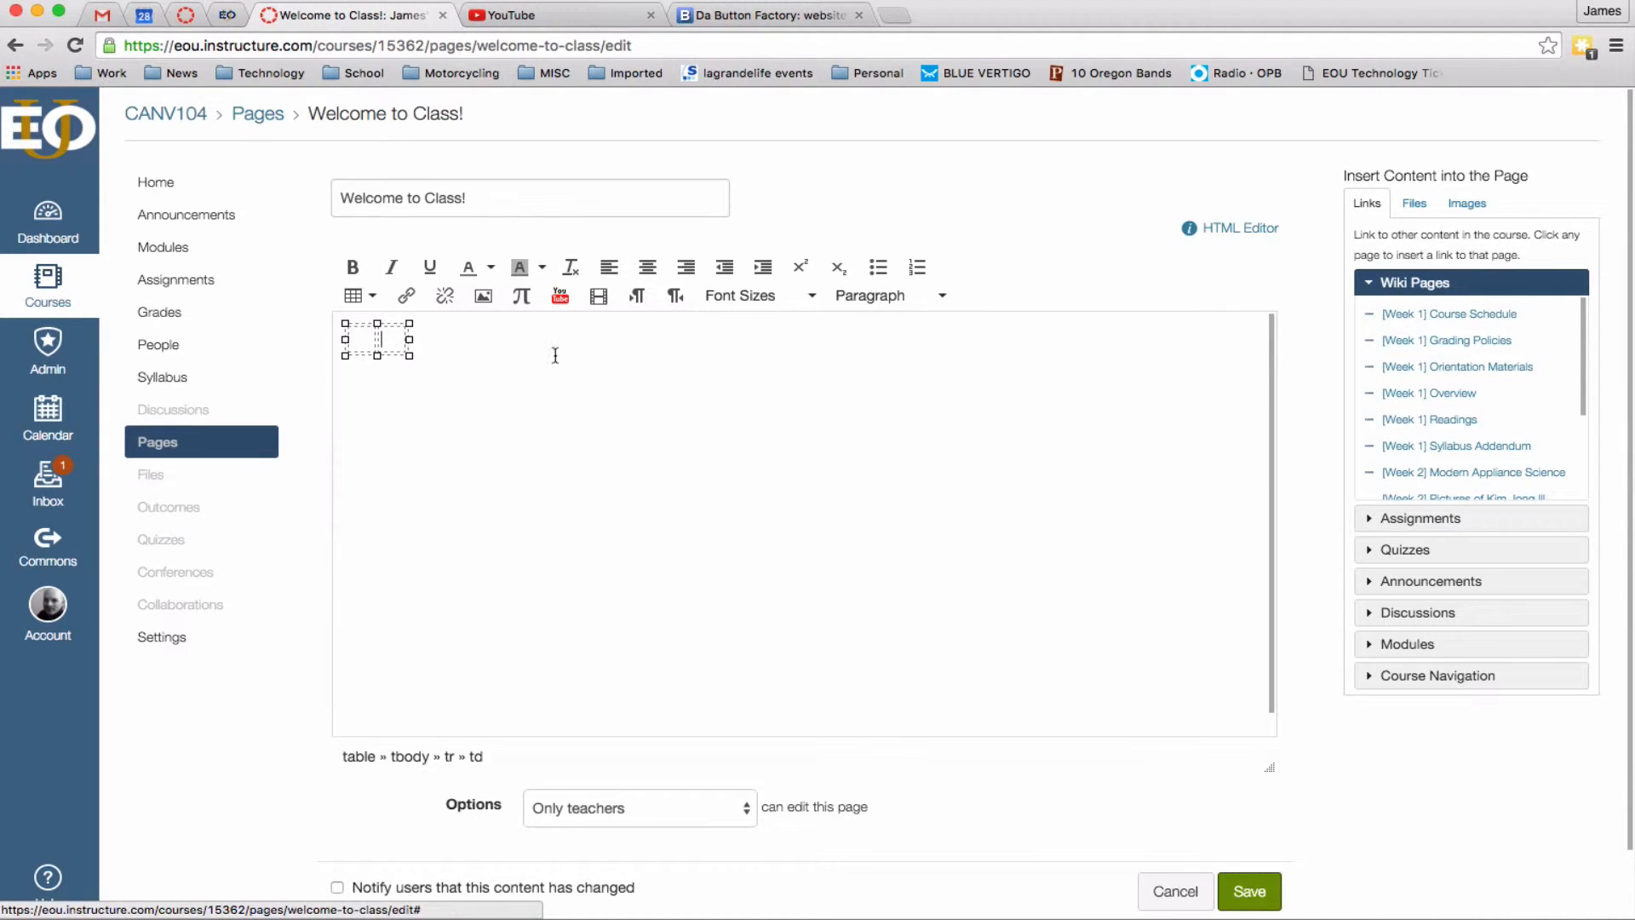
# Paste the instructor's contact details into the table and make the name a Header 4.
pyautogui.press('super+v')
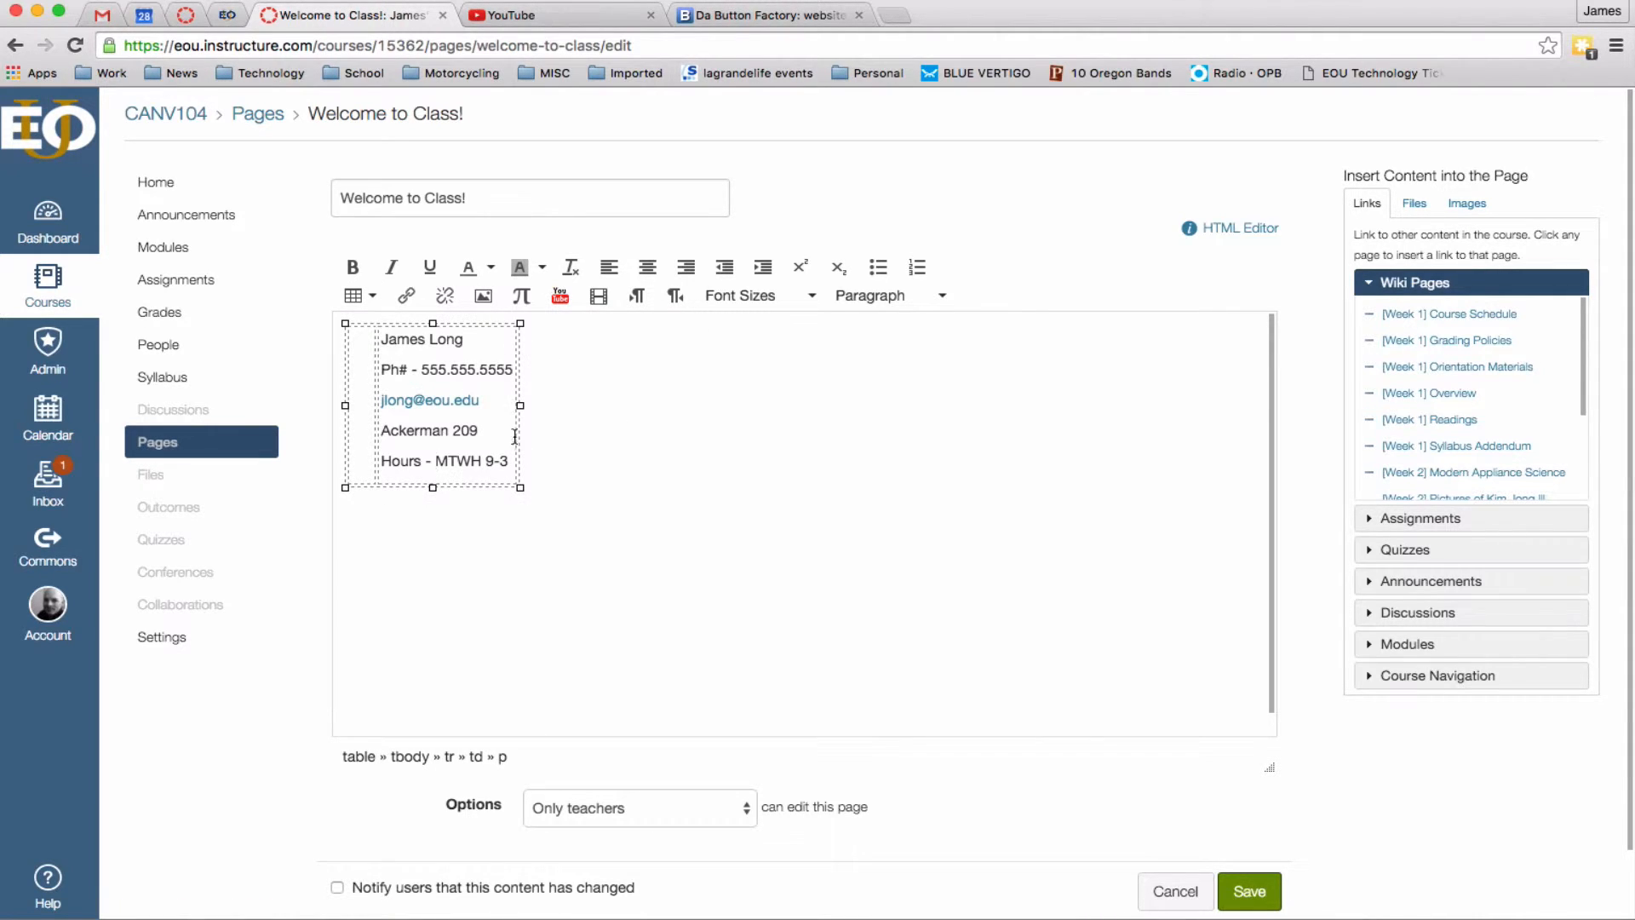
pyautogui.press('super+a')
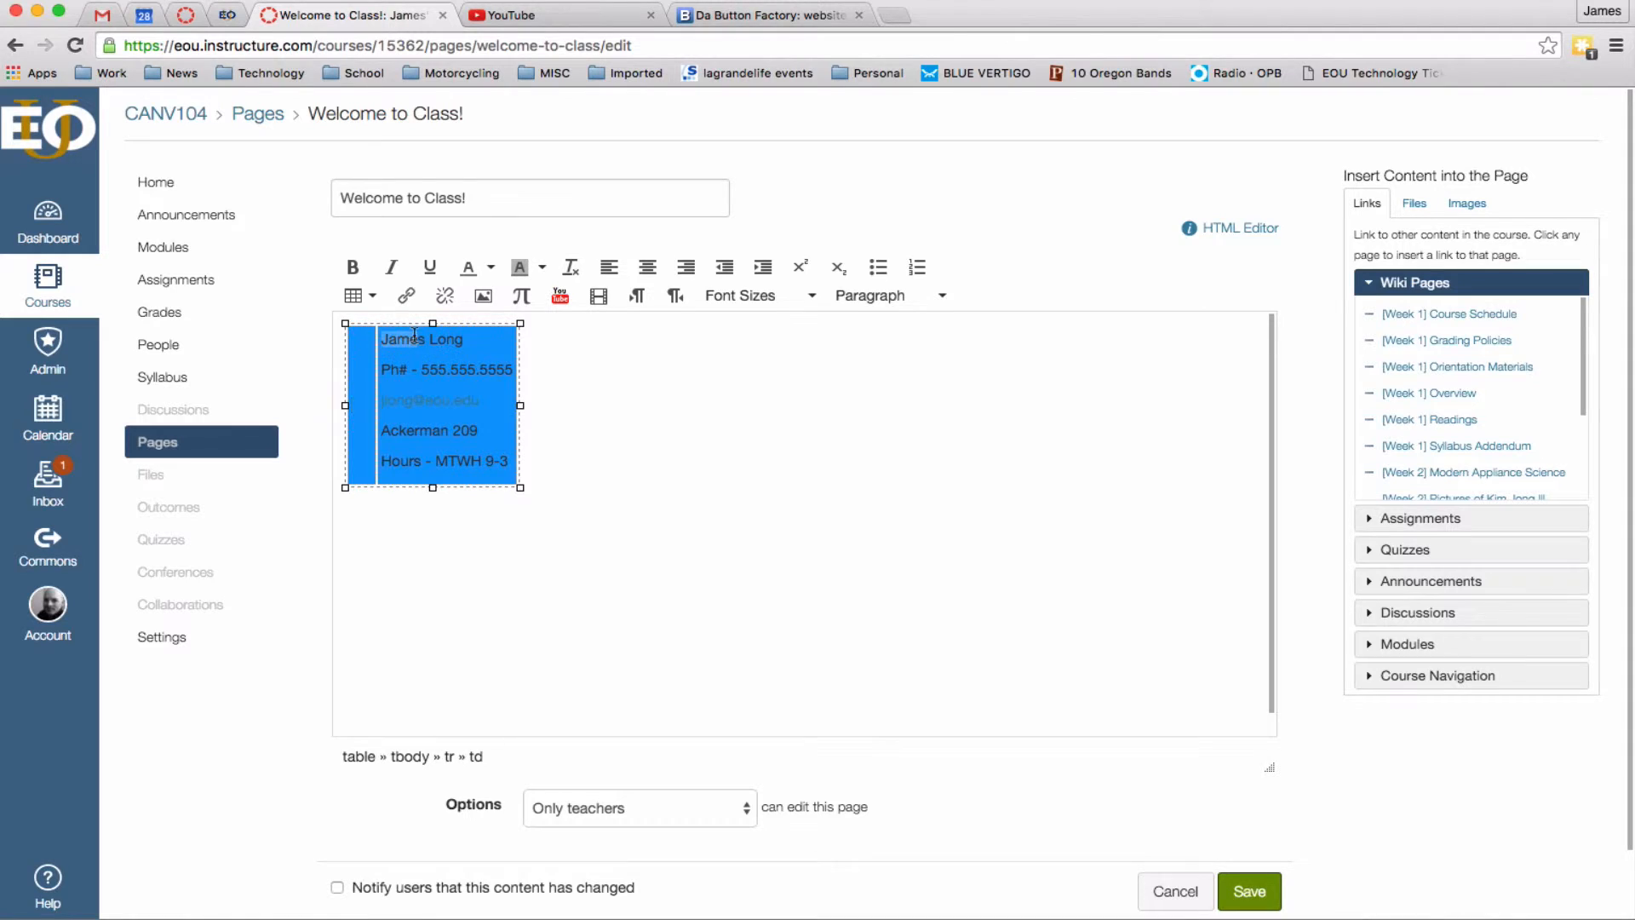
pyautogui.click(487, 339)
pyautogui.click(877, 300)
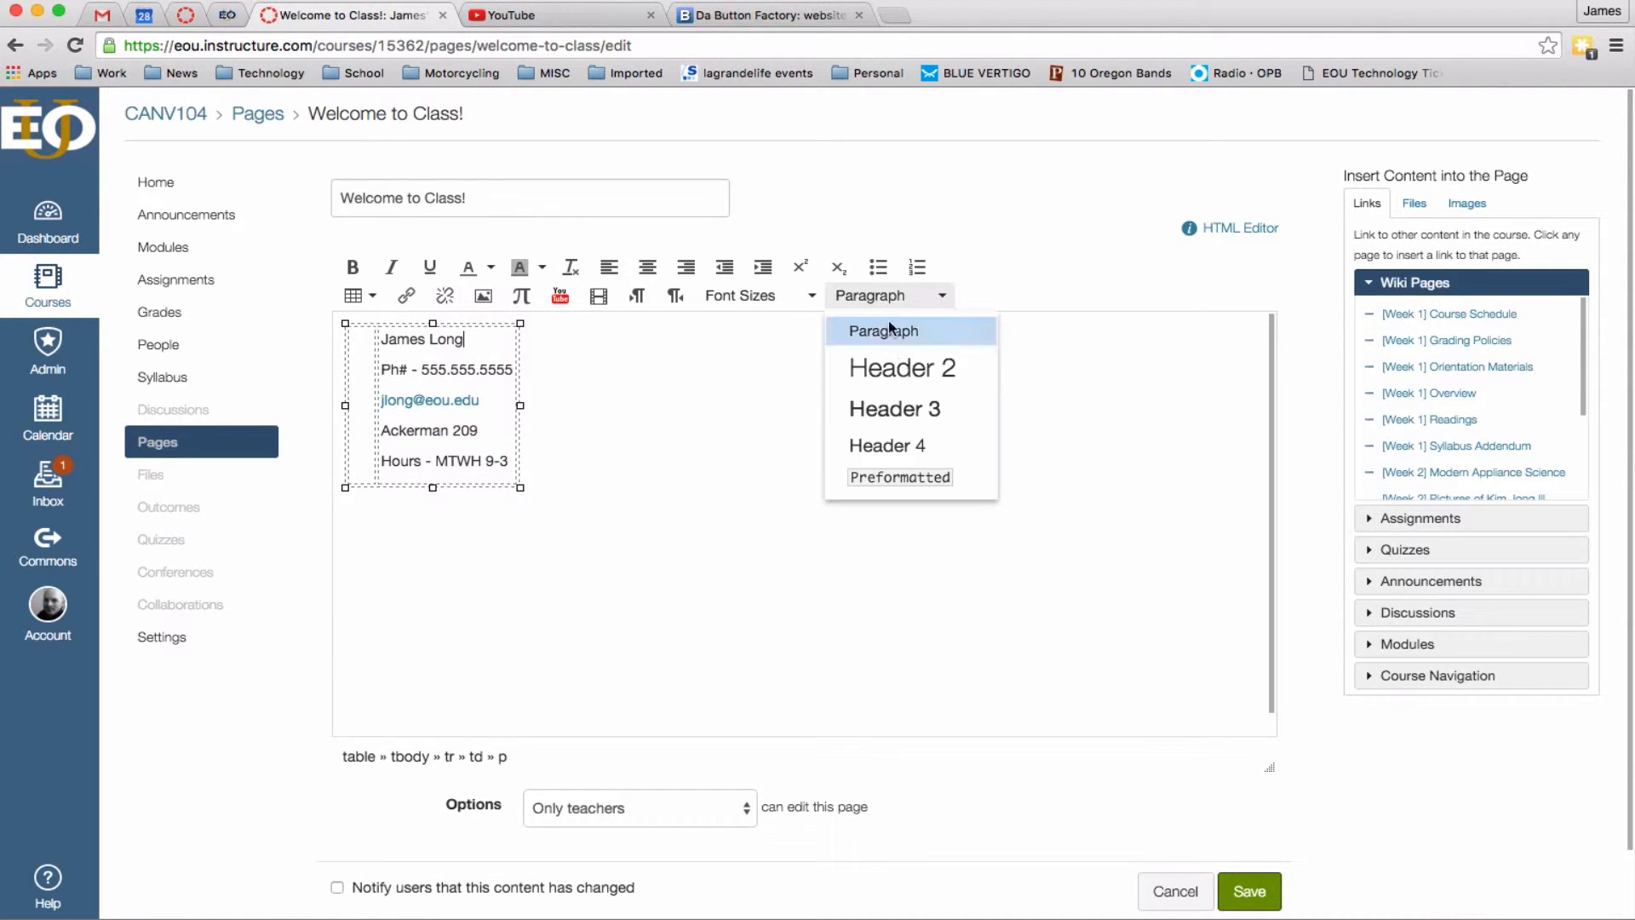
pyautogui.click(941, 442)
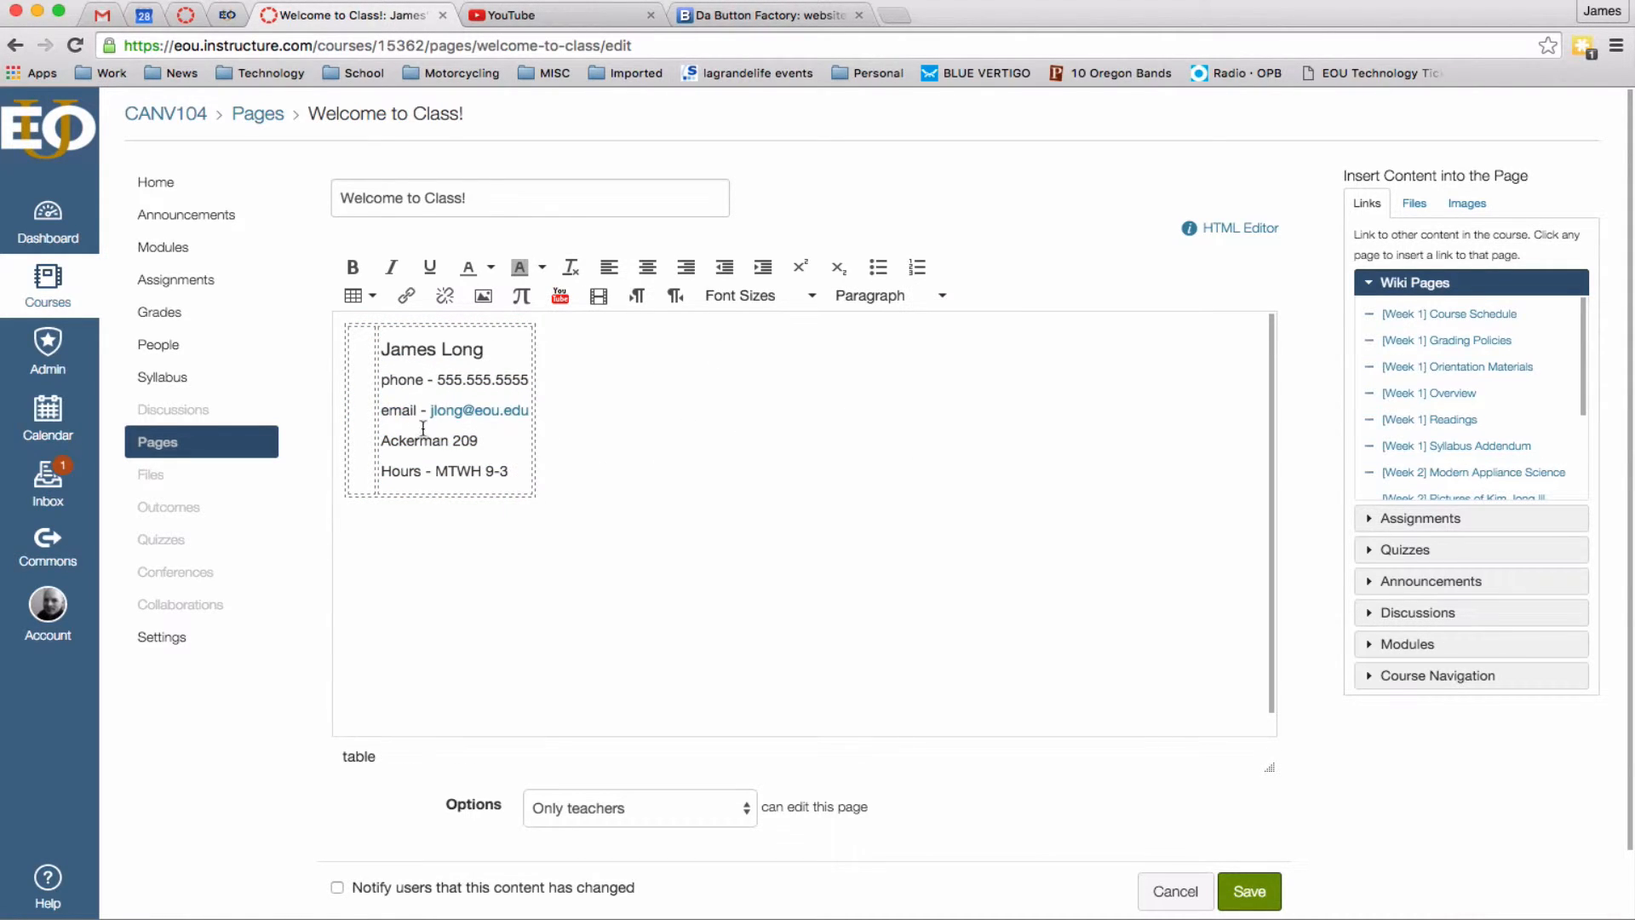
pyautogui.click(383, 407)
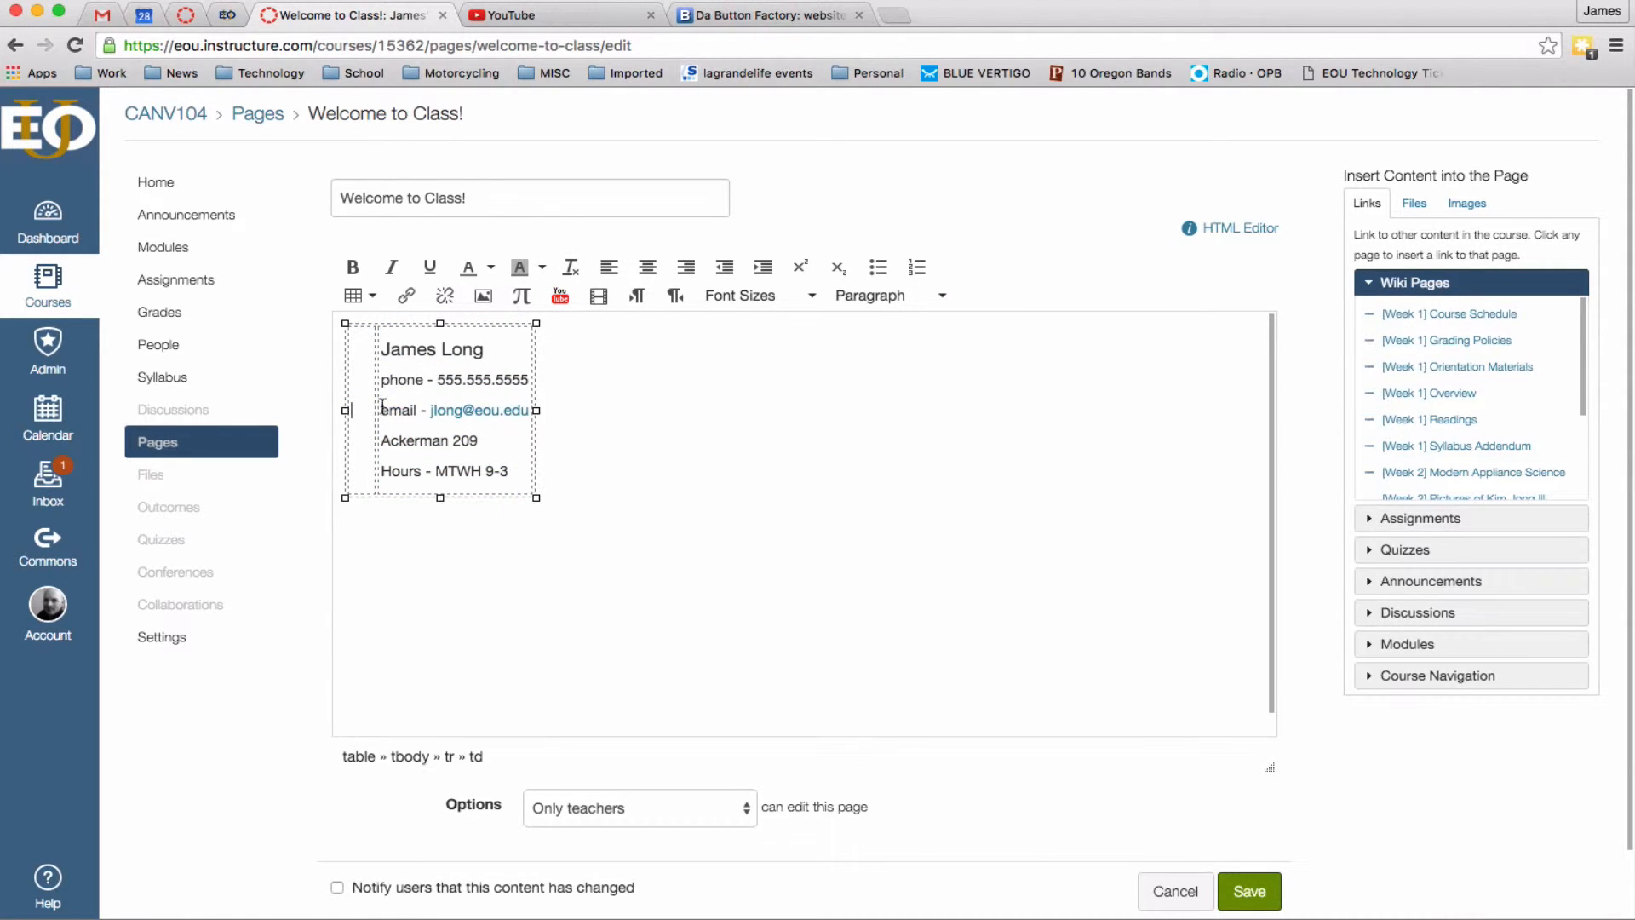
pyautogui.click(367, 406)
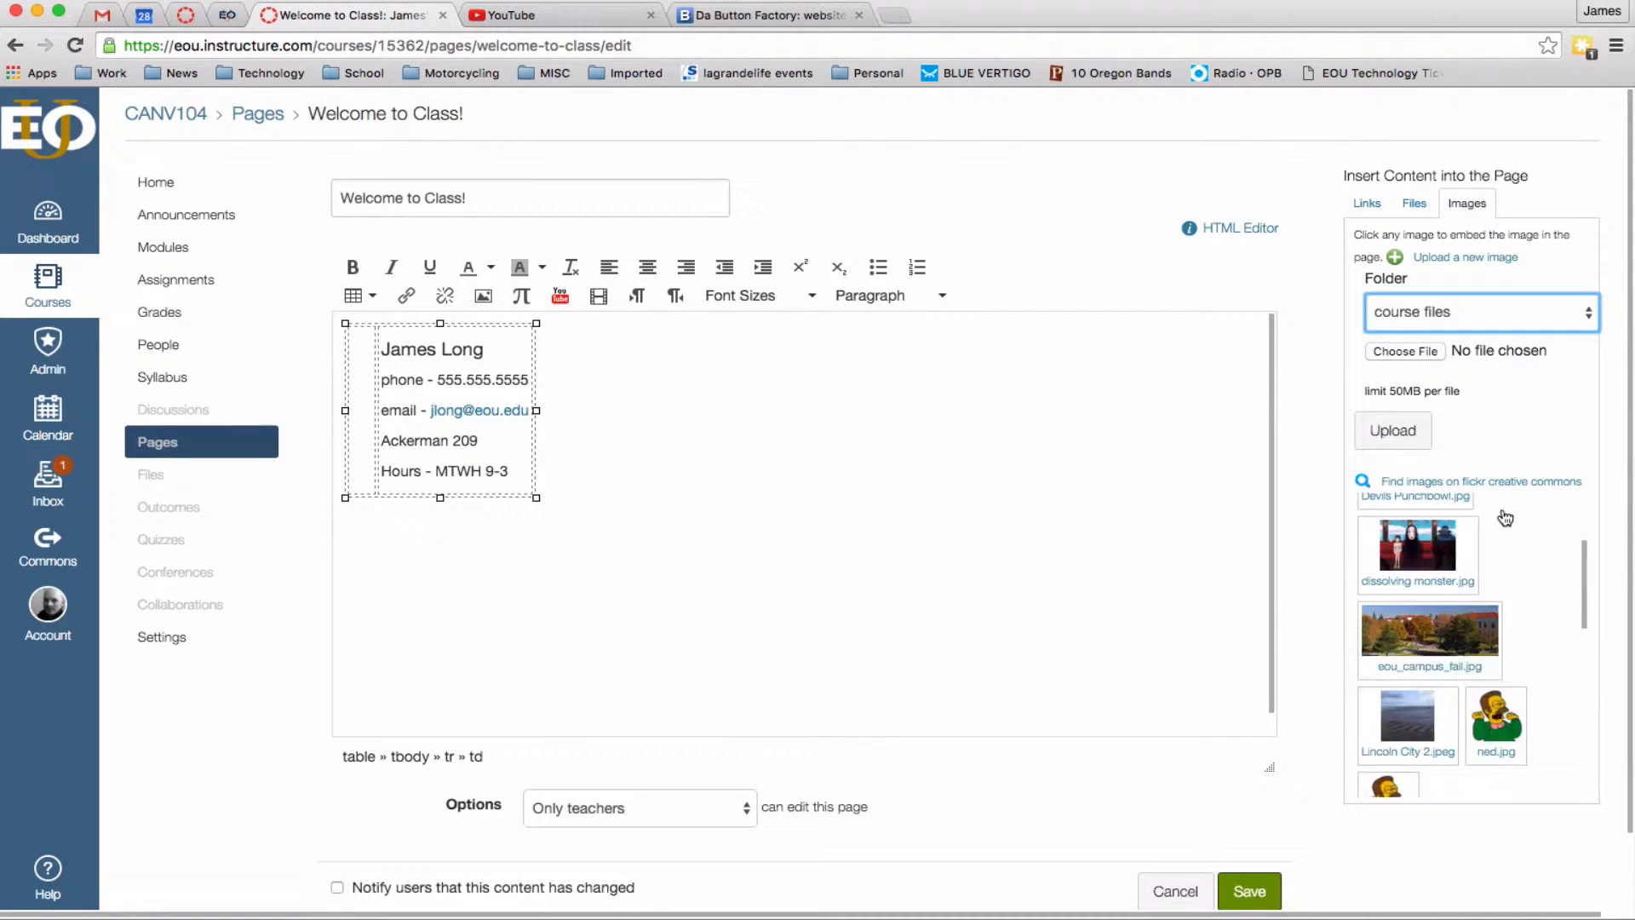
pyautogui.scroll(-2, 631, 584)
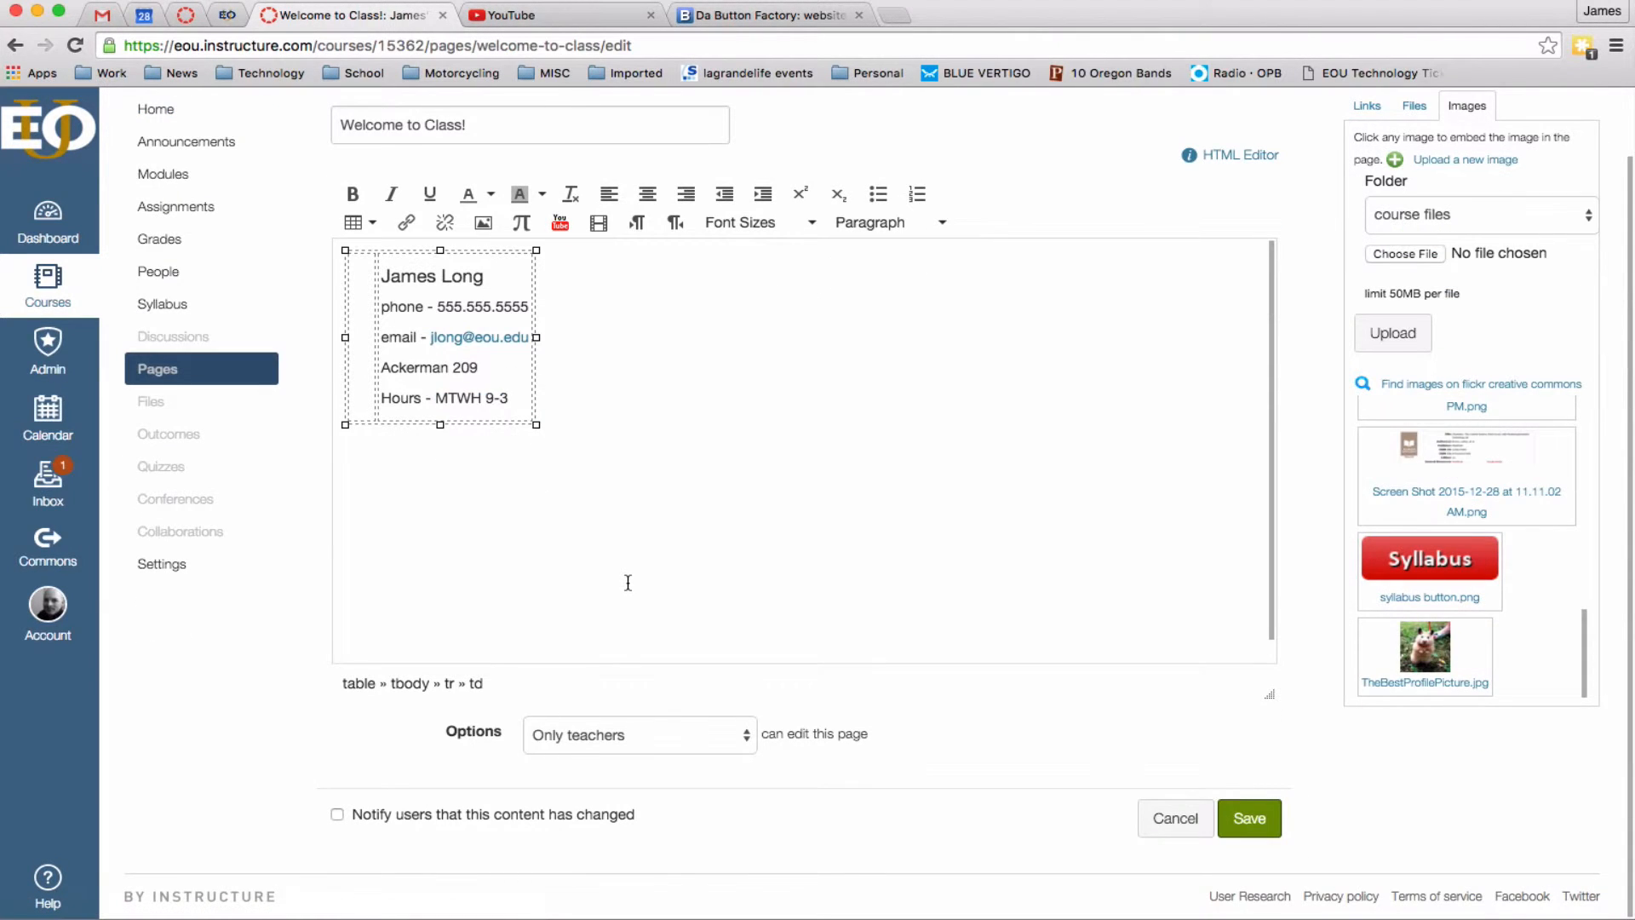
# Insert the TheBestProfilePicture.jpg hamster photo into the left cell and shrink it small.
pyautogui.click(1425, 647)
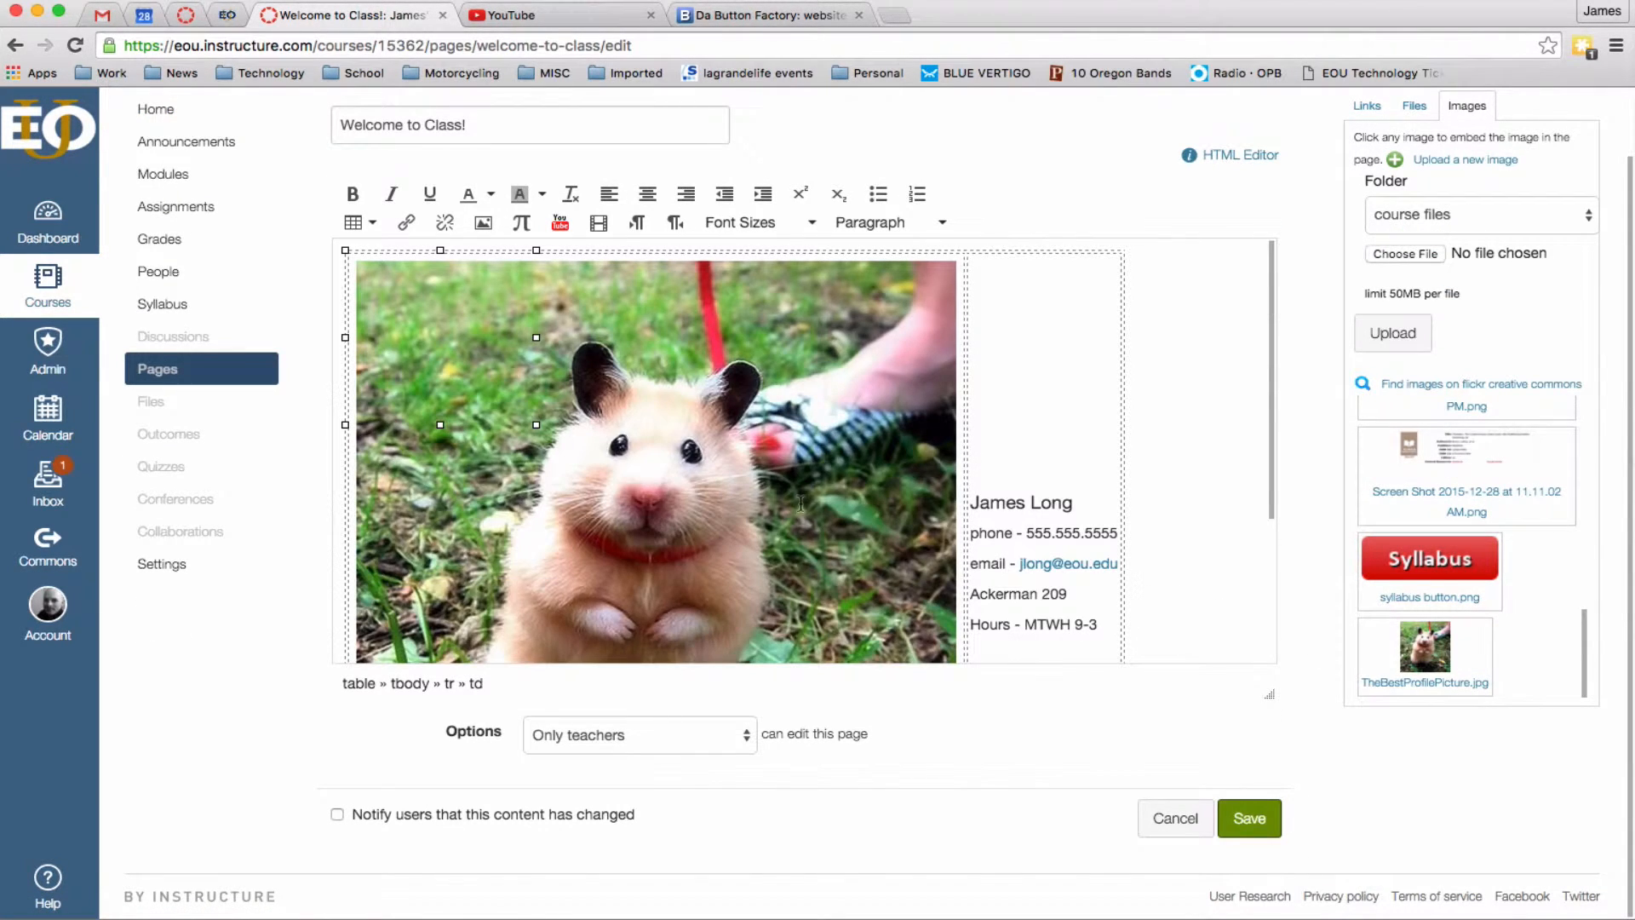
pyautogui.click(801, 503)
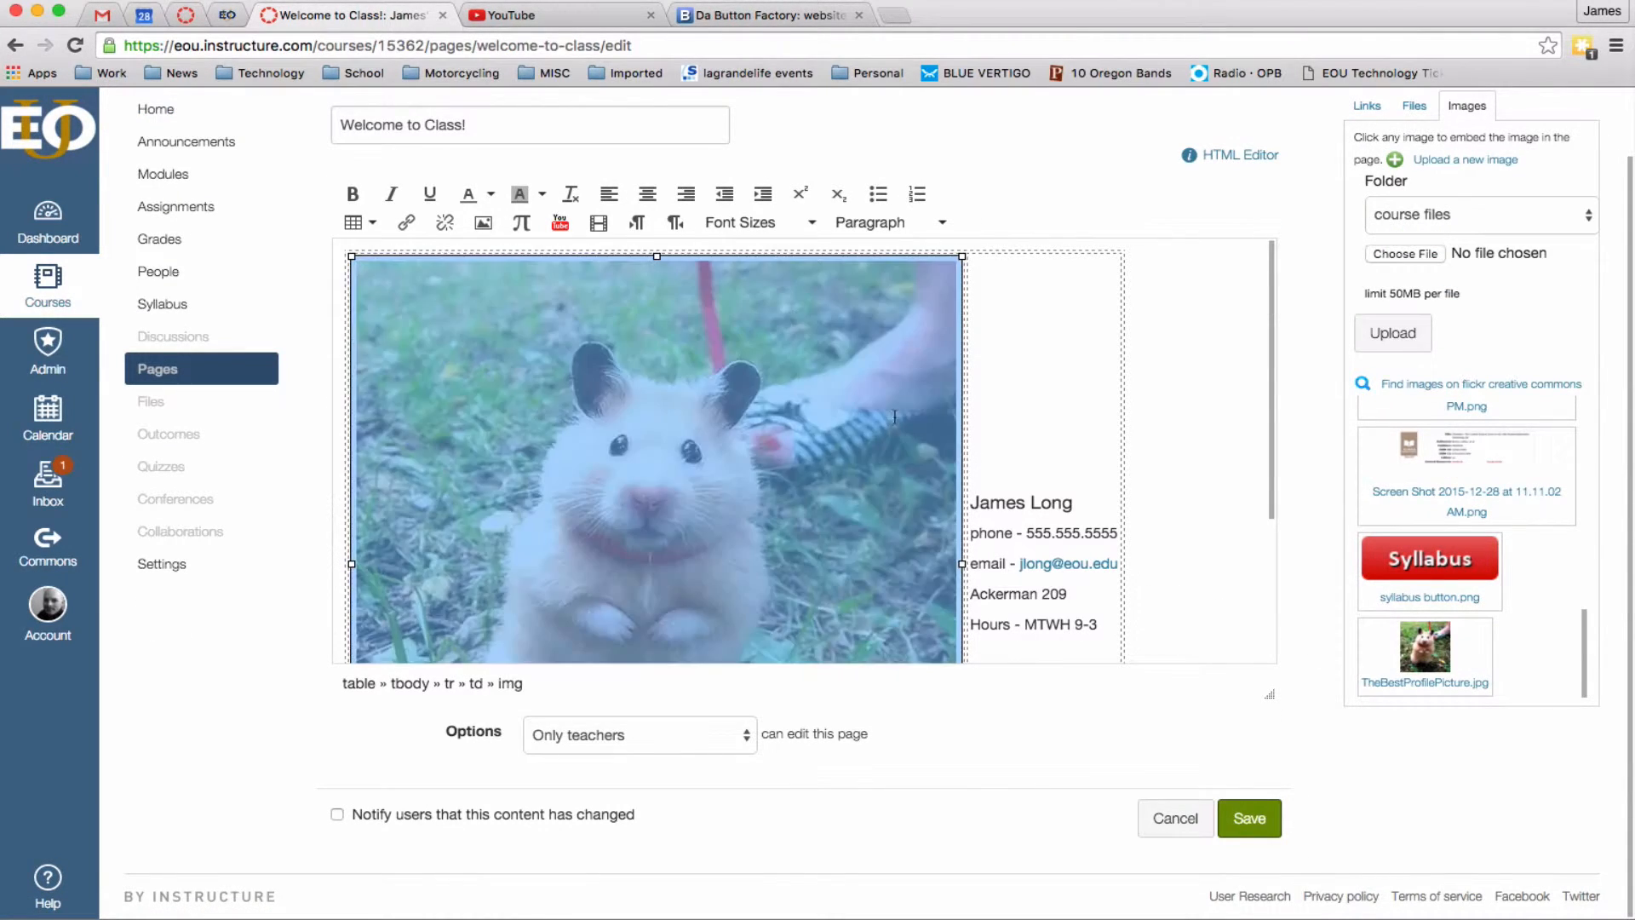
pyautogui.moveTo(971, 250); pyautogui.dragTo(598, 489)
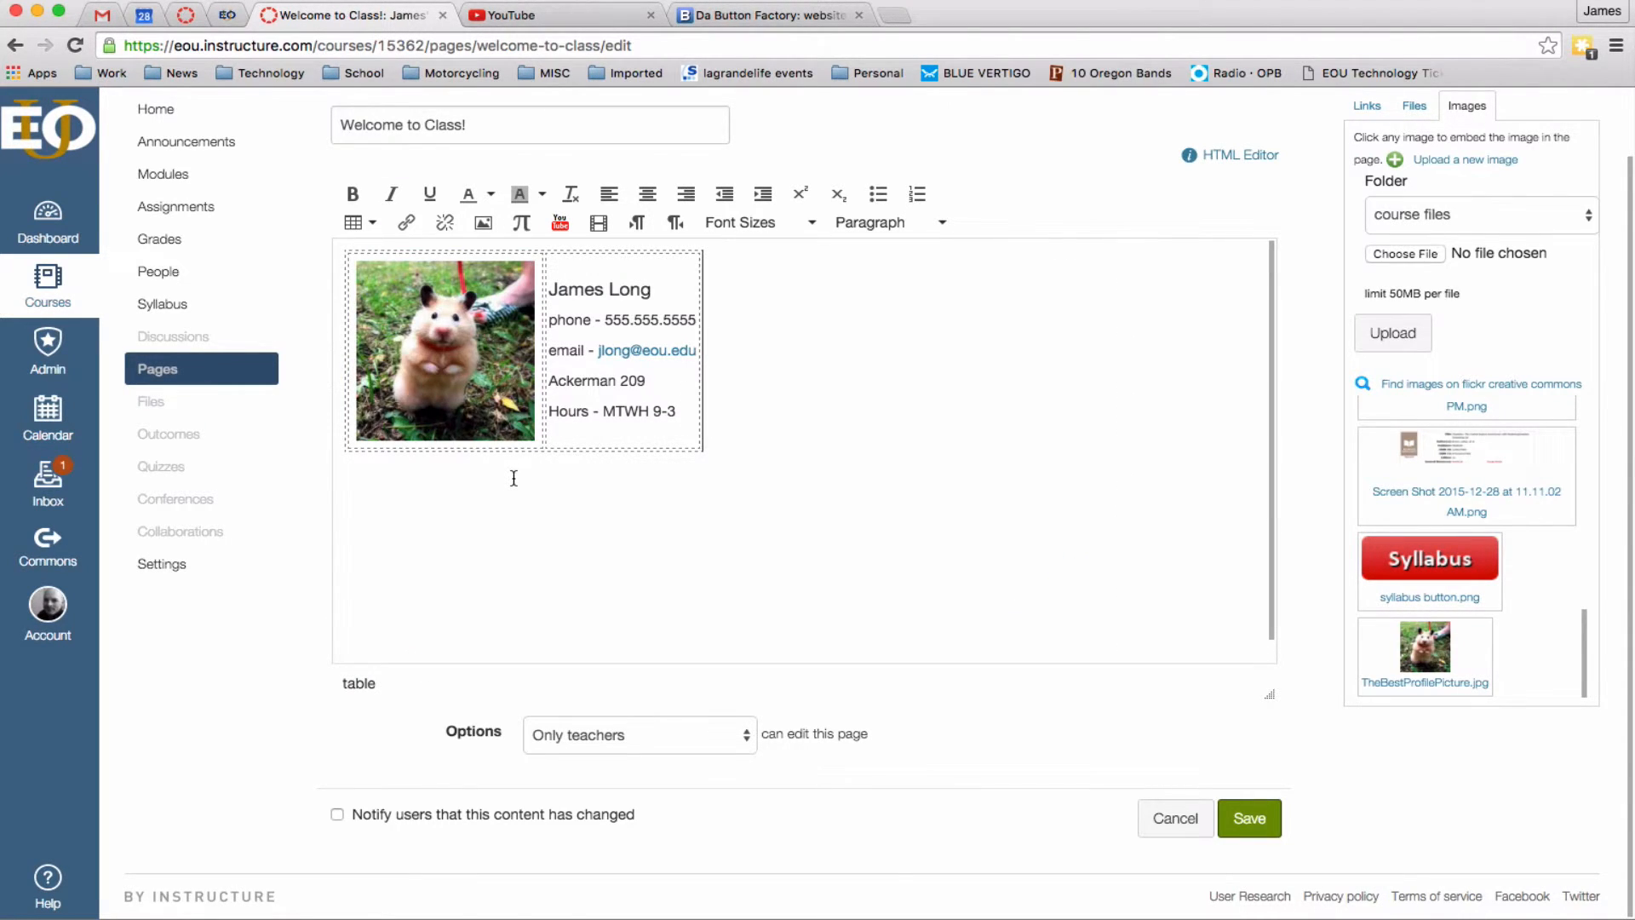
pyautogui.click(478, 370)
pyautogui.click(689, 529)
pyautogui.click(689, 419)
pyautogui.click(655, 290)
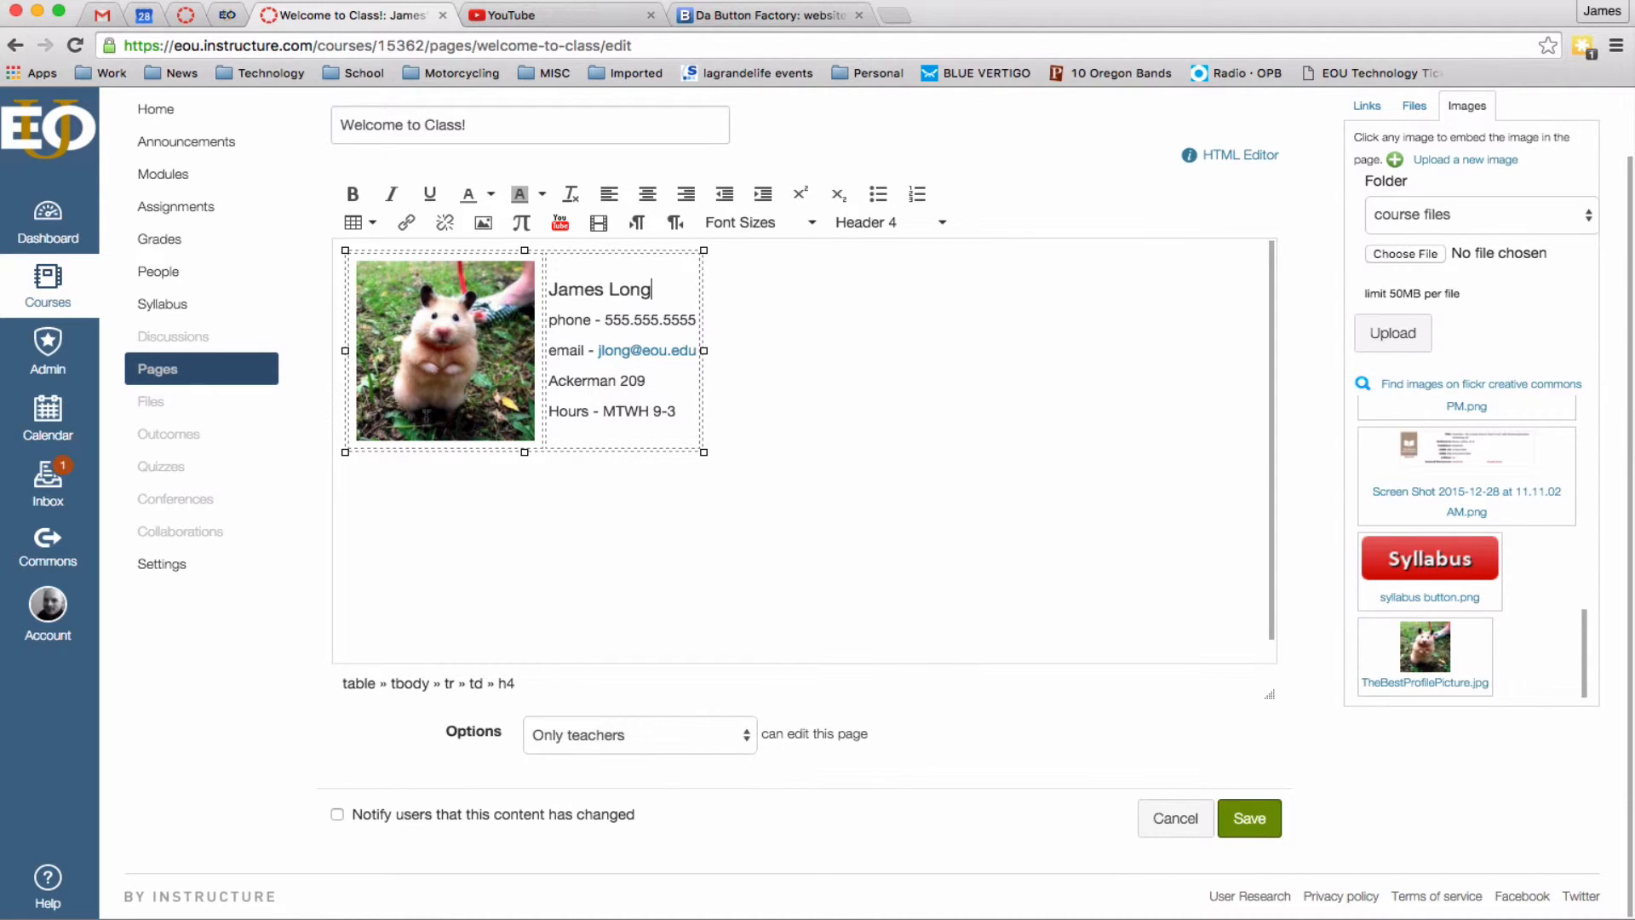
pyautogui.click(373, 225)
# Center the contact table with border 1, a caption, and Blue border colour.
pyautogui.click(430, 287)
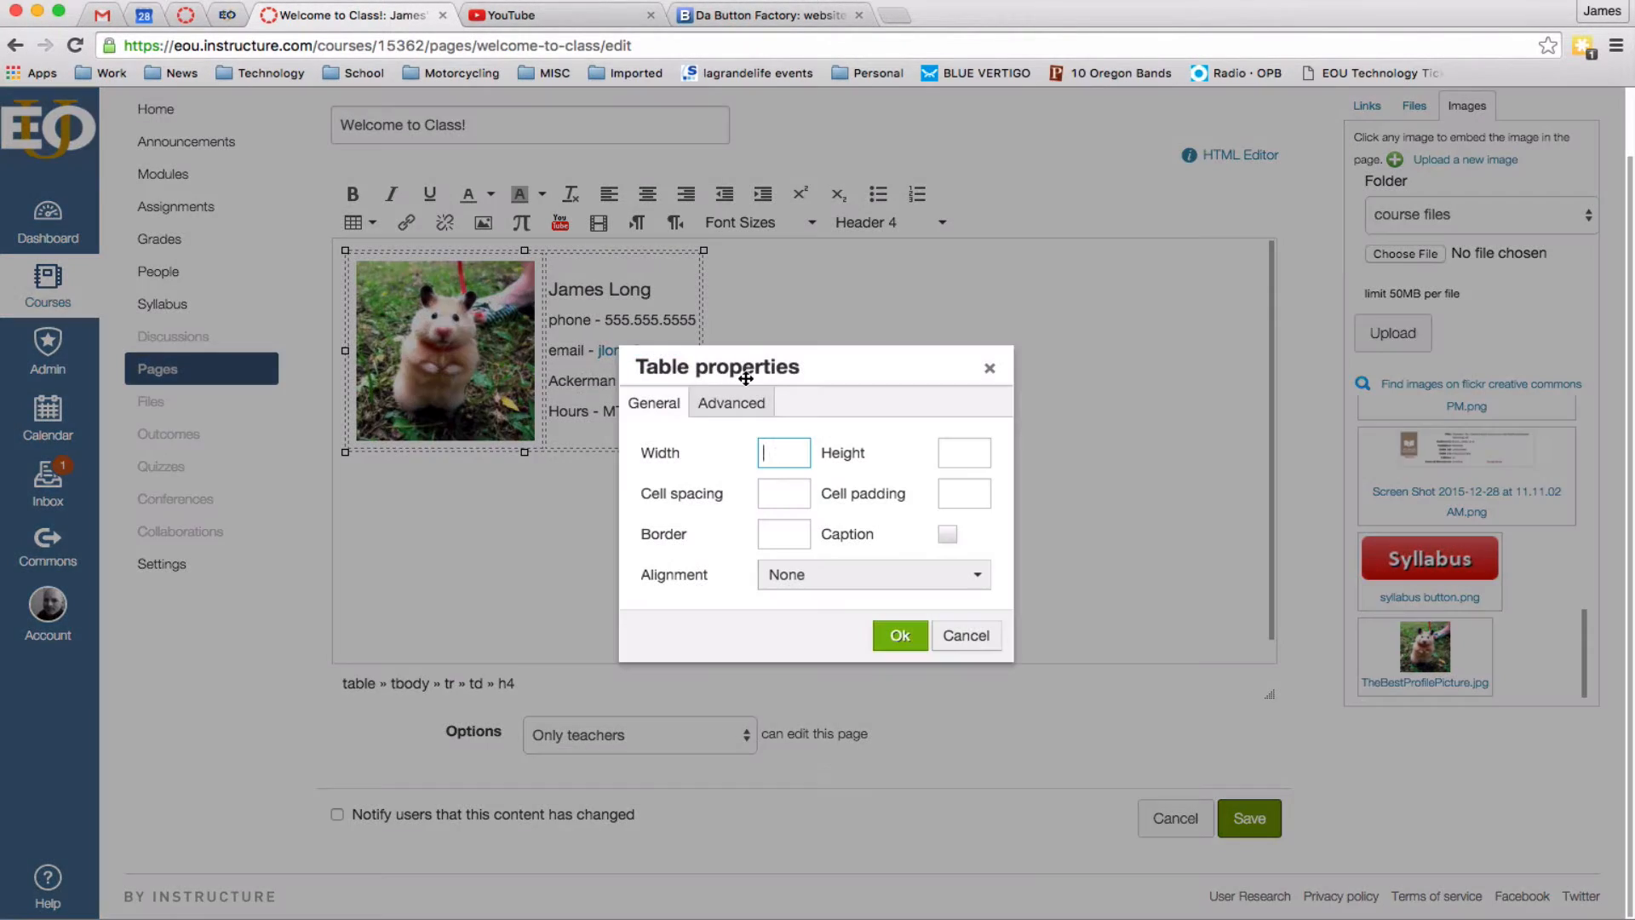
pyautogui.click(881, 589)
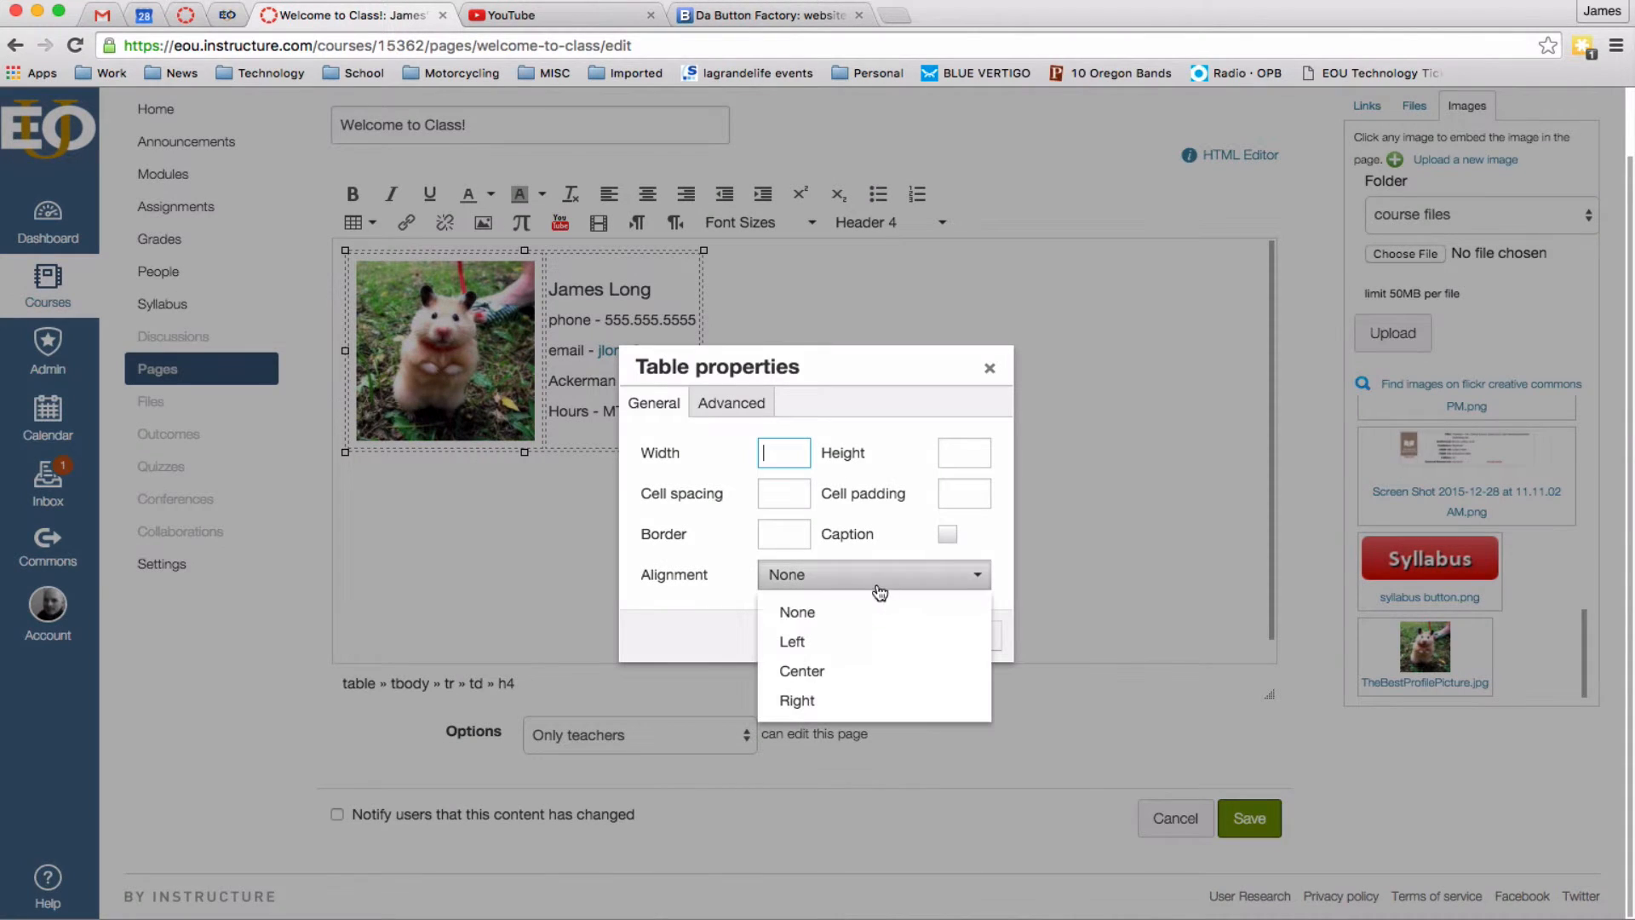
pyautogui.click(844, 674)
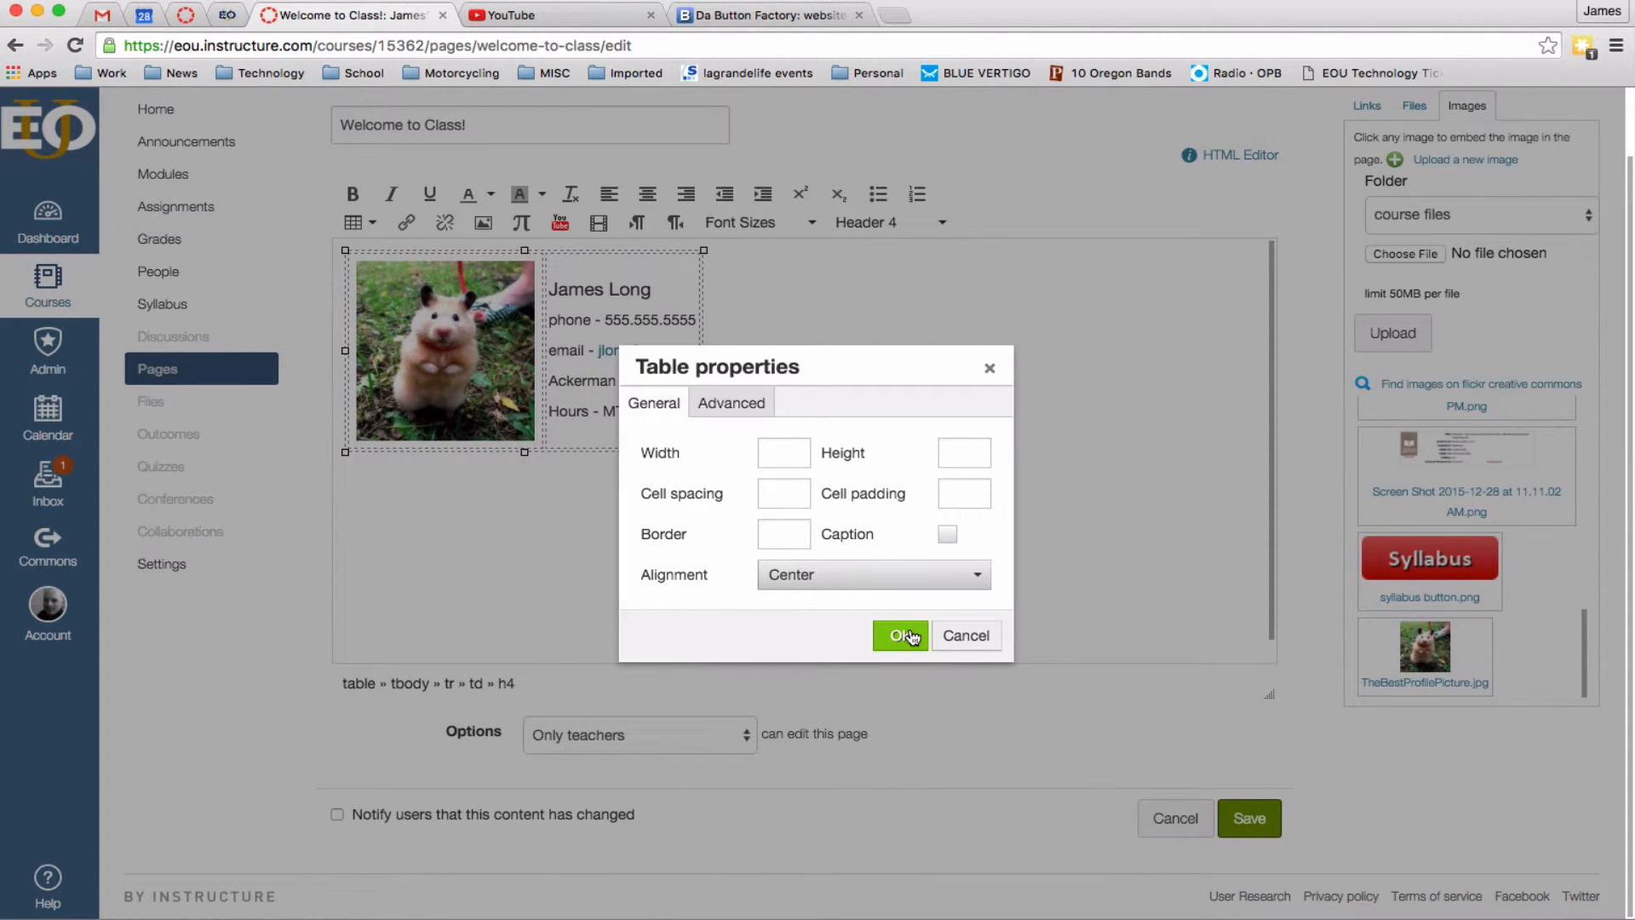
pyautogui.click(797, 533)
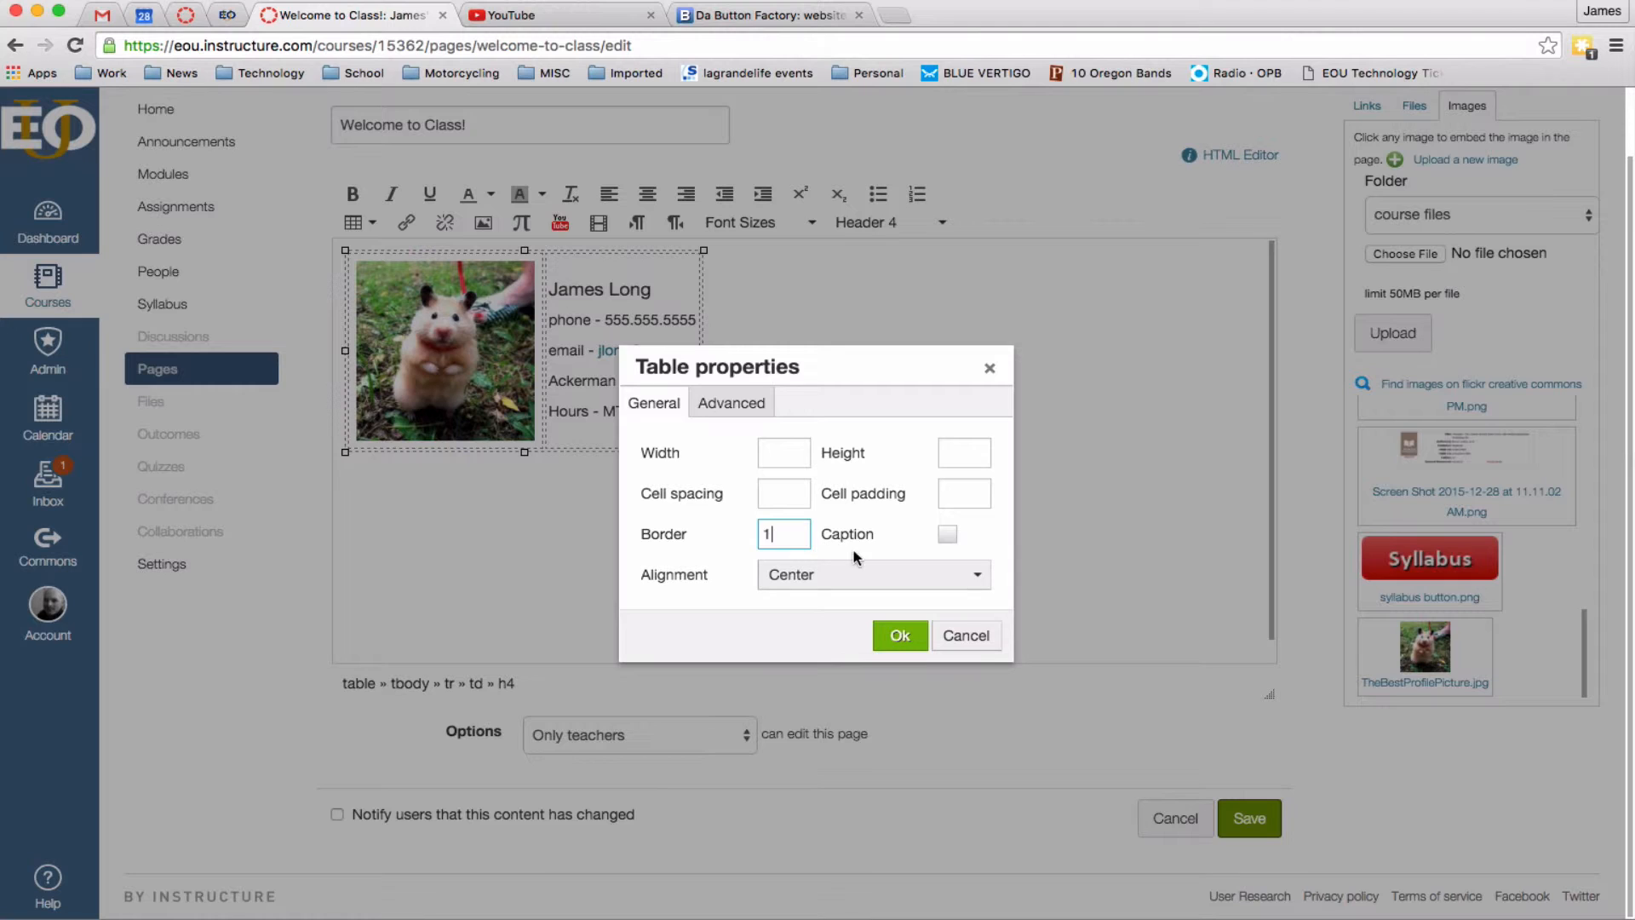
pyautogui.click(947, 536)
pyautogui.click(743, 404)
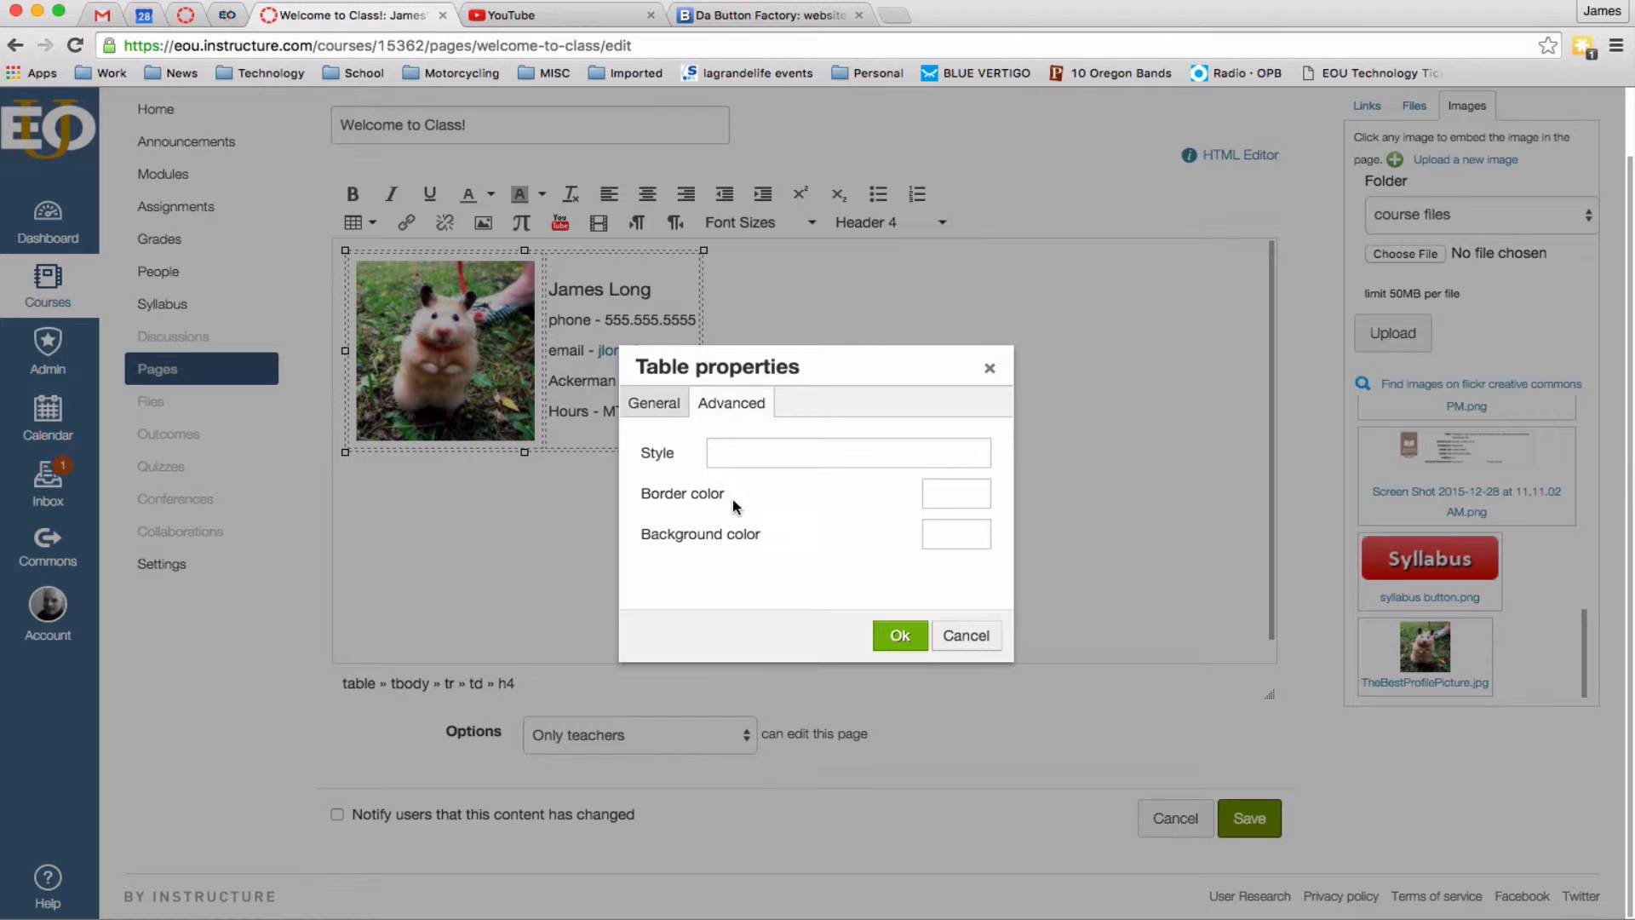
pyautogui.click(970, 496)
pyautogui.write('Blue')
pyautogui.click(920, 635)
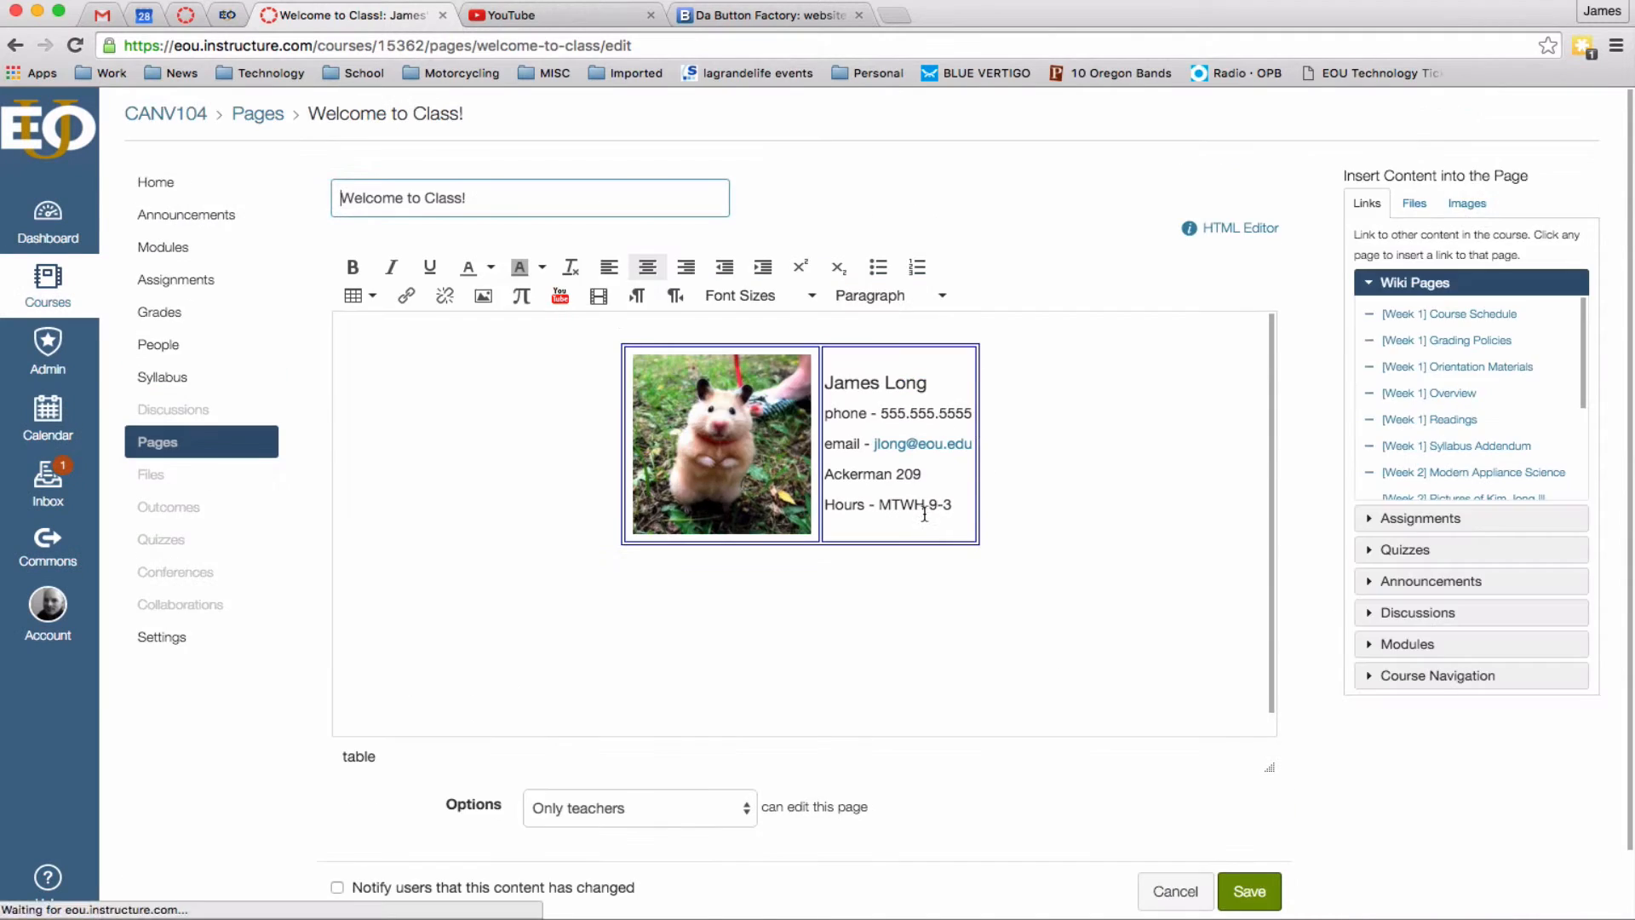
# Select the contact details and the Hours line in the table cell to adjust their formatting.
pyautogui.click(934, 505)
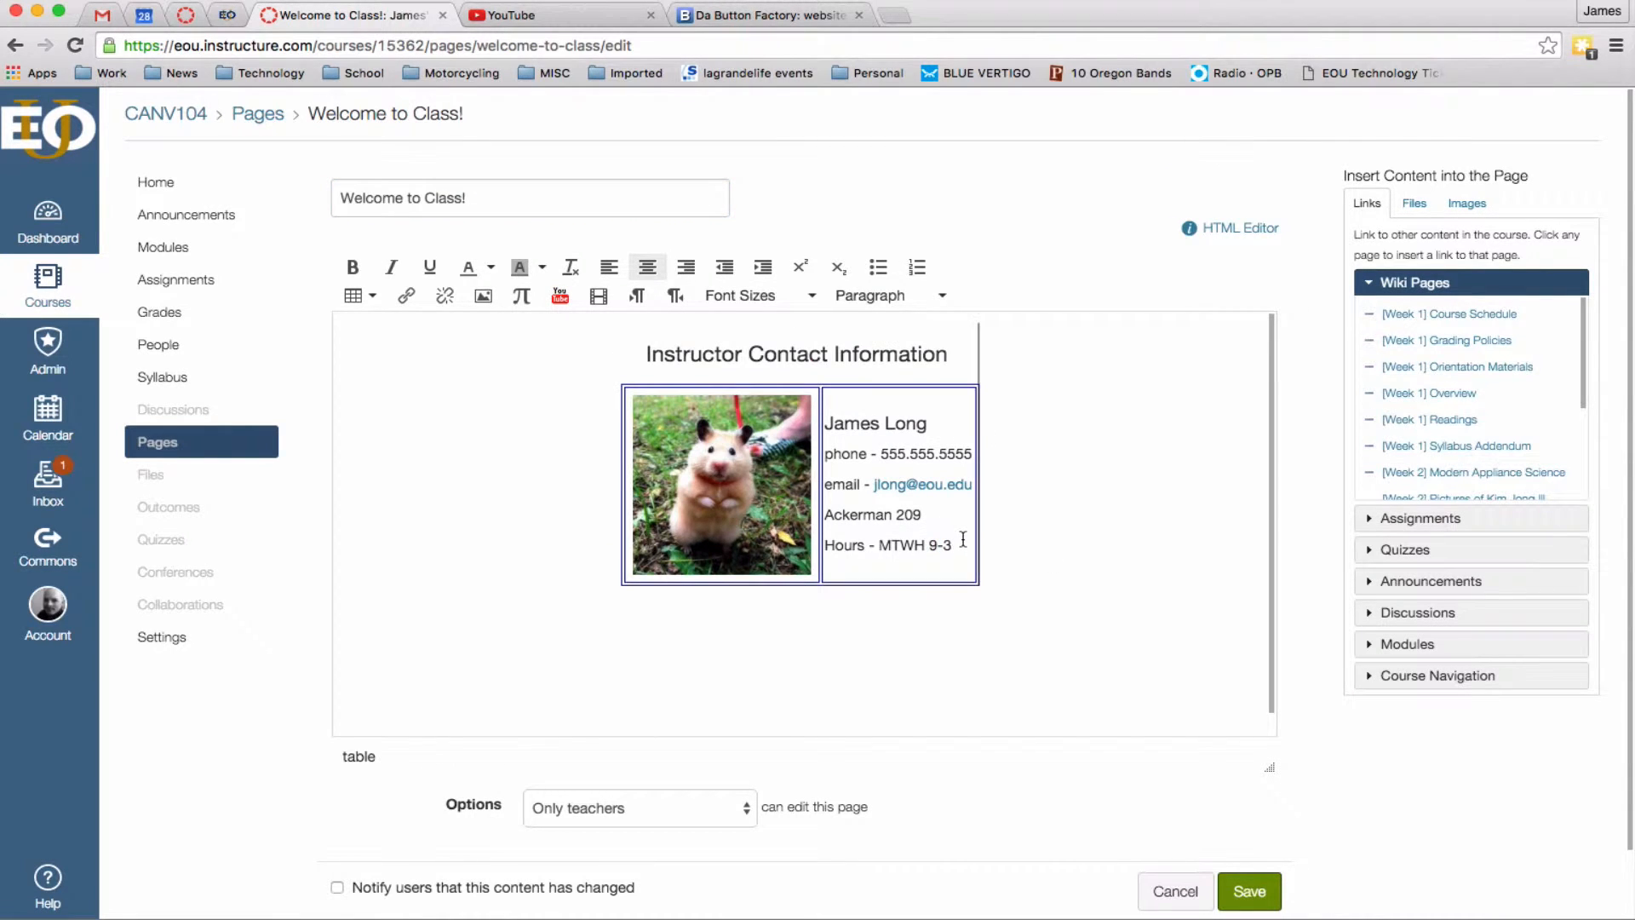
pyautogui.click(965, 546)
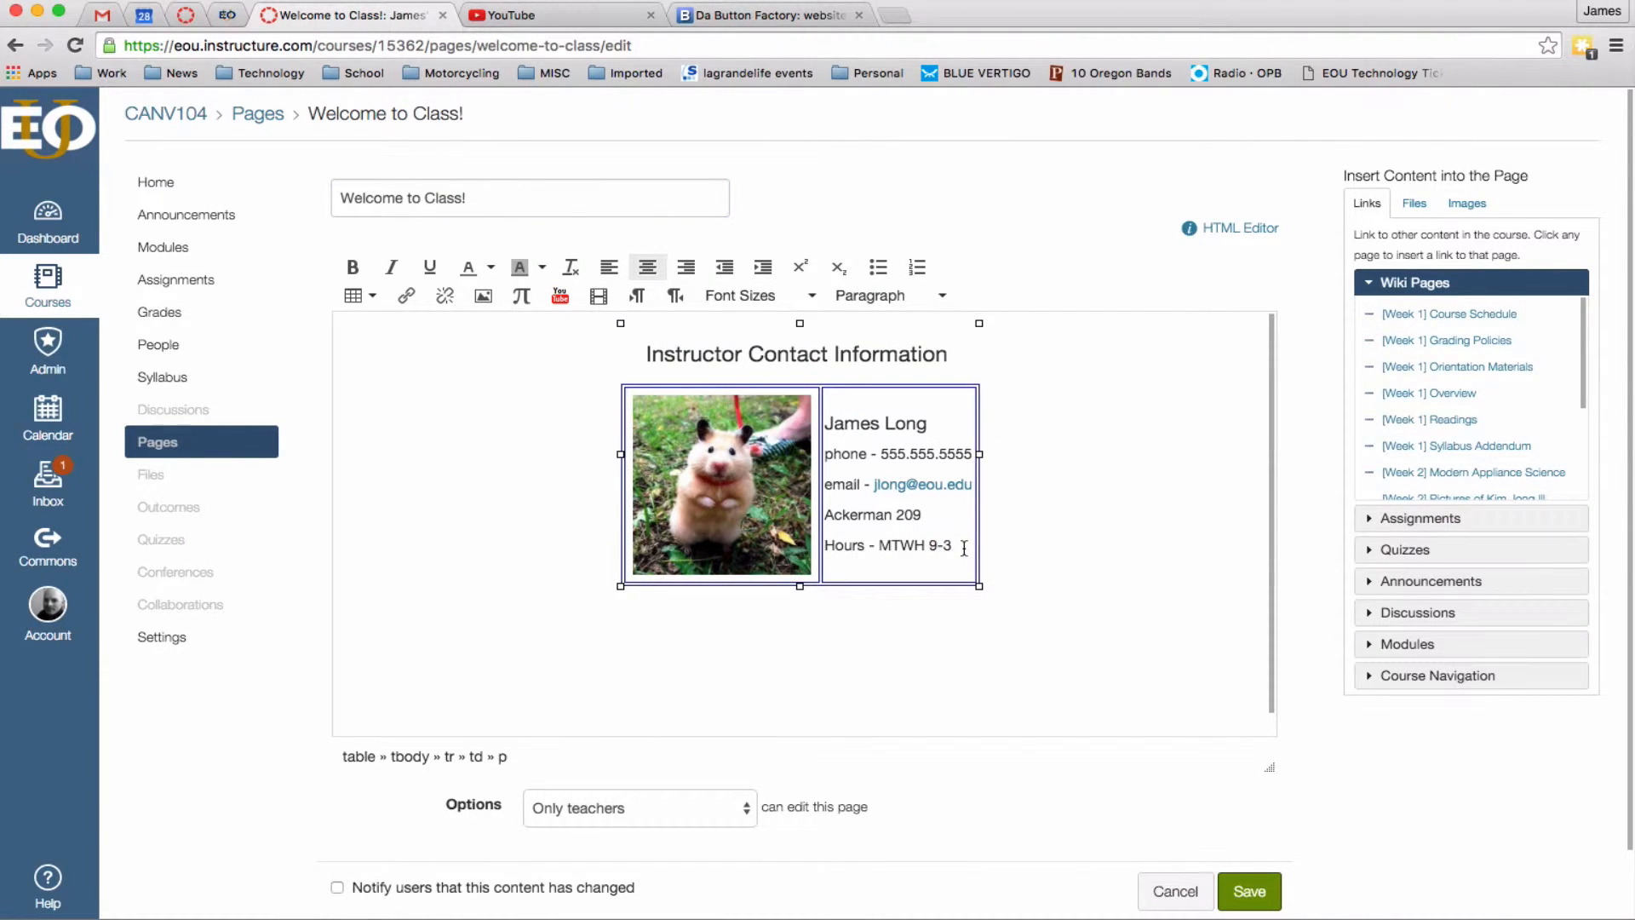
pyautogui.moveTo(965, 546); pyautogui.dragTo(824, 422)
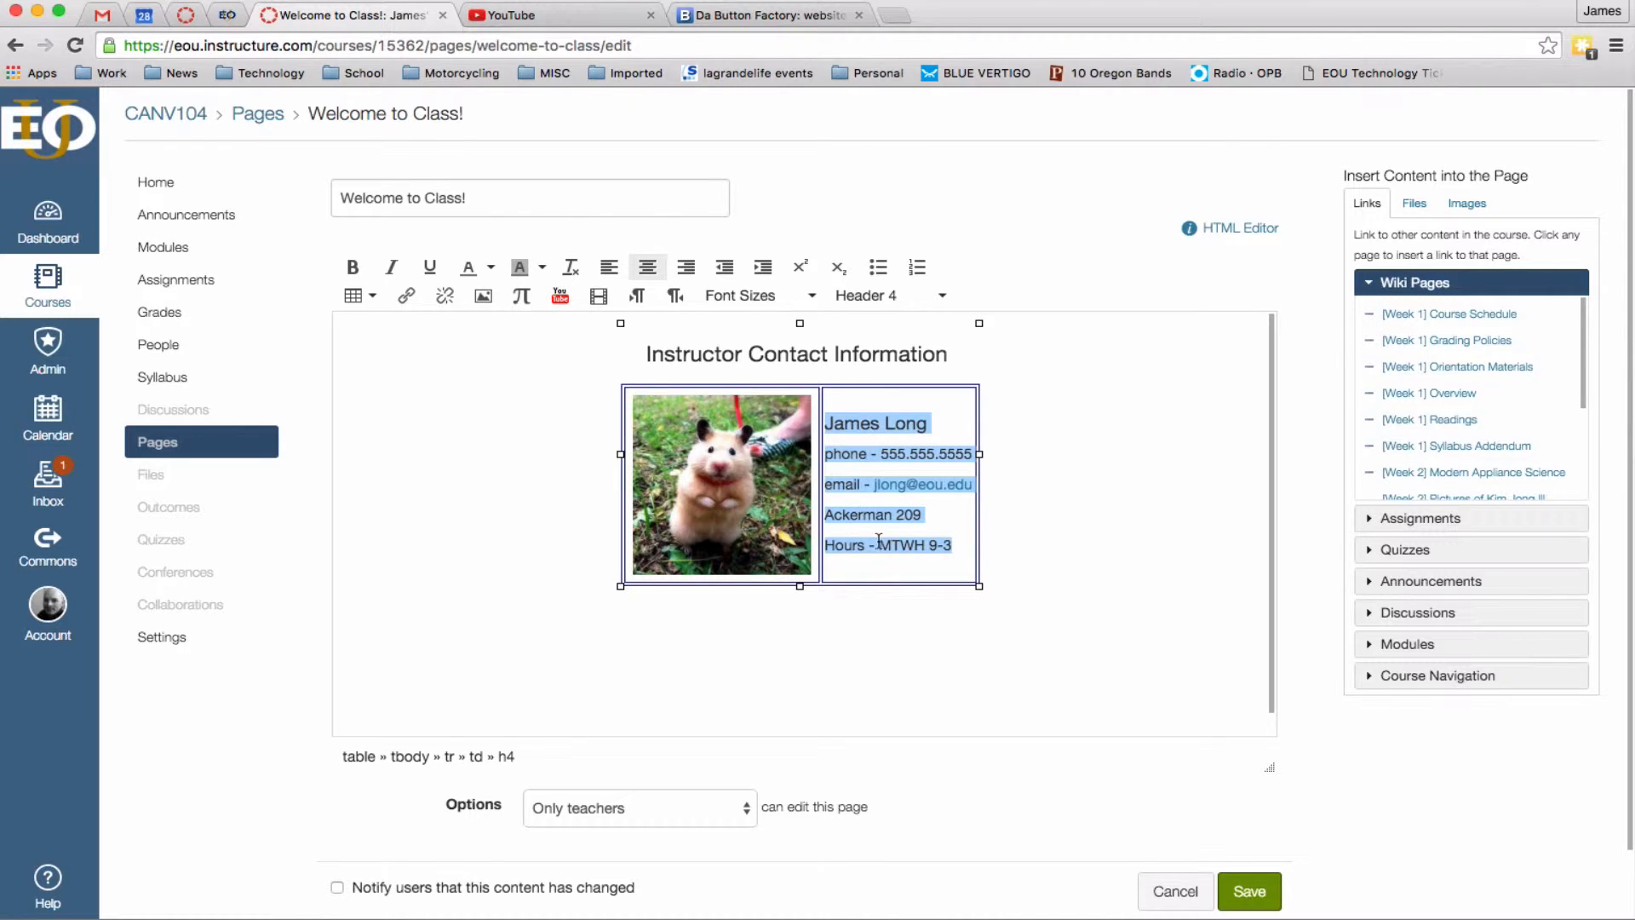
pyautogui.click(895, 403)
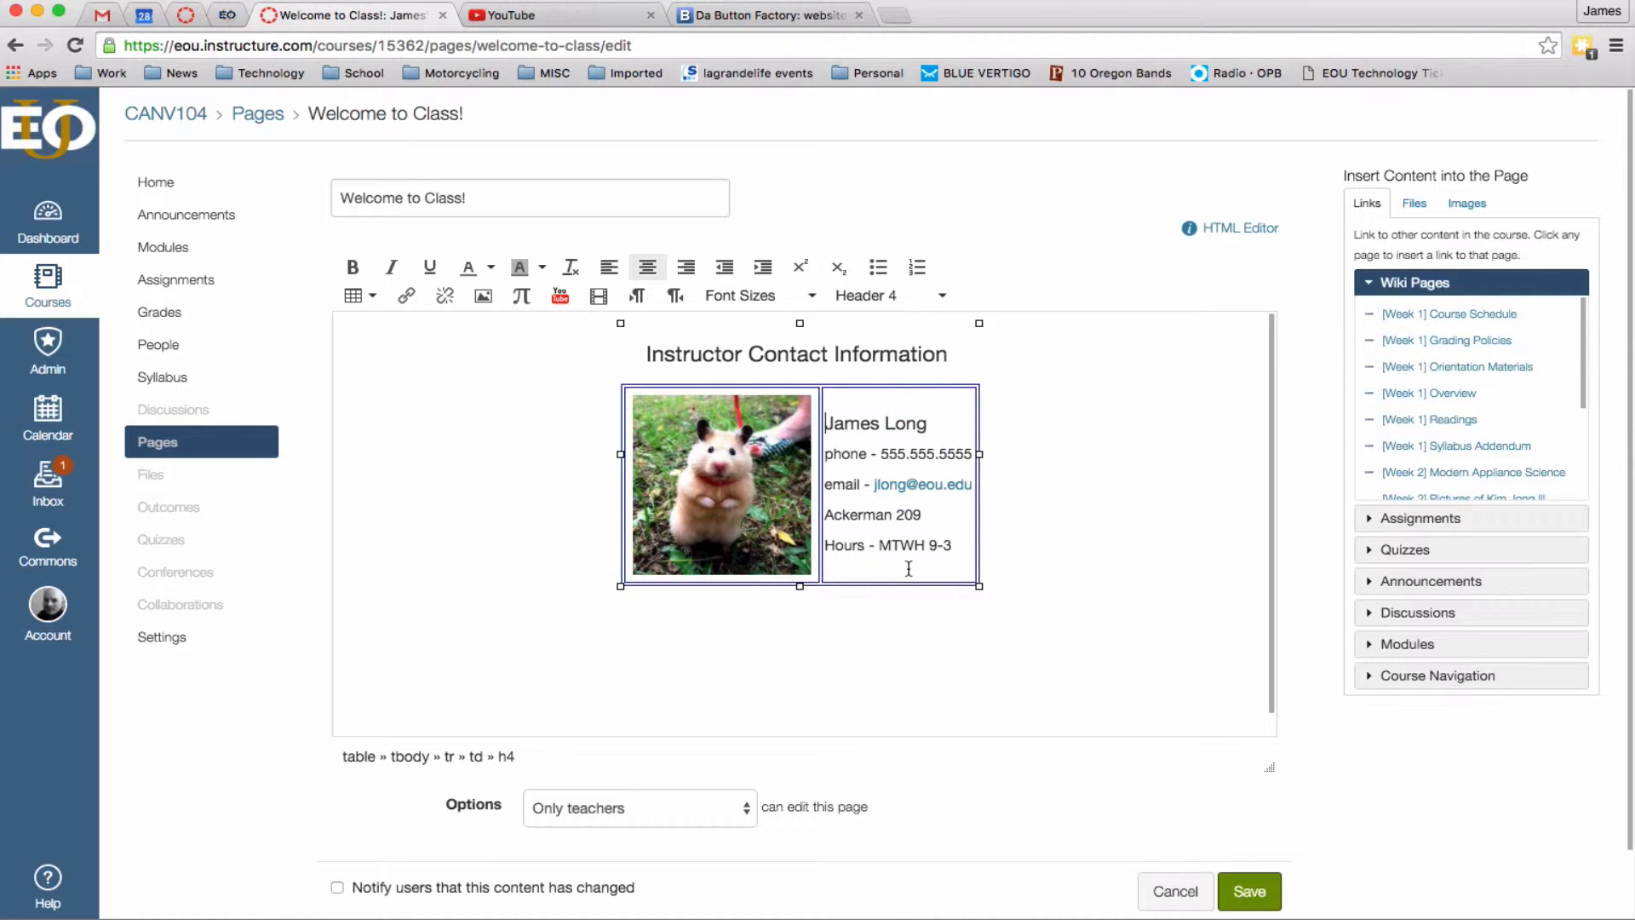
pyautogui.click(969, 554)
pyautogui.moveTo(959, 545); pyautogui.dragTo(927, 513)
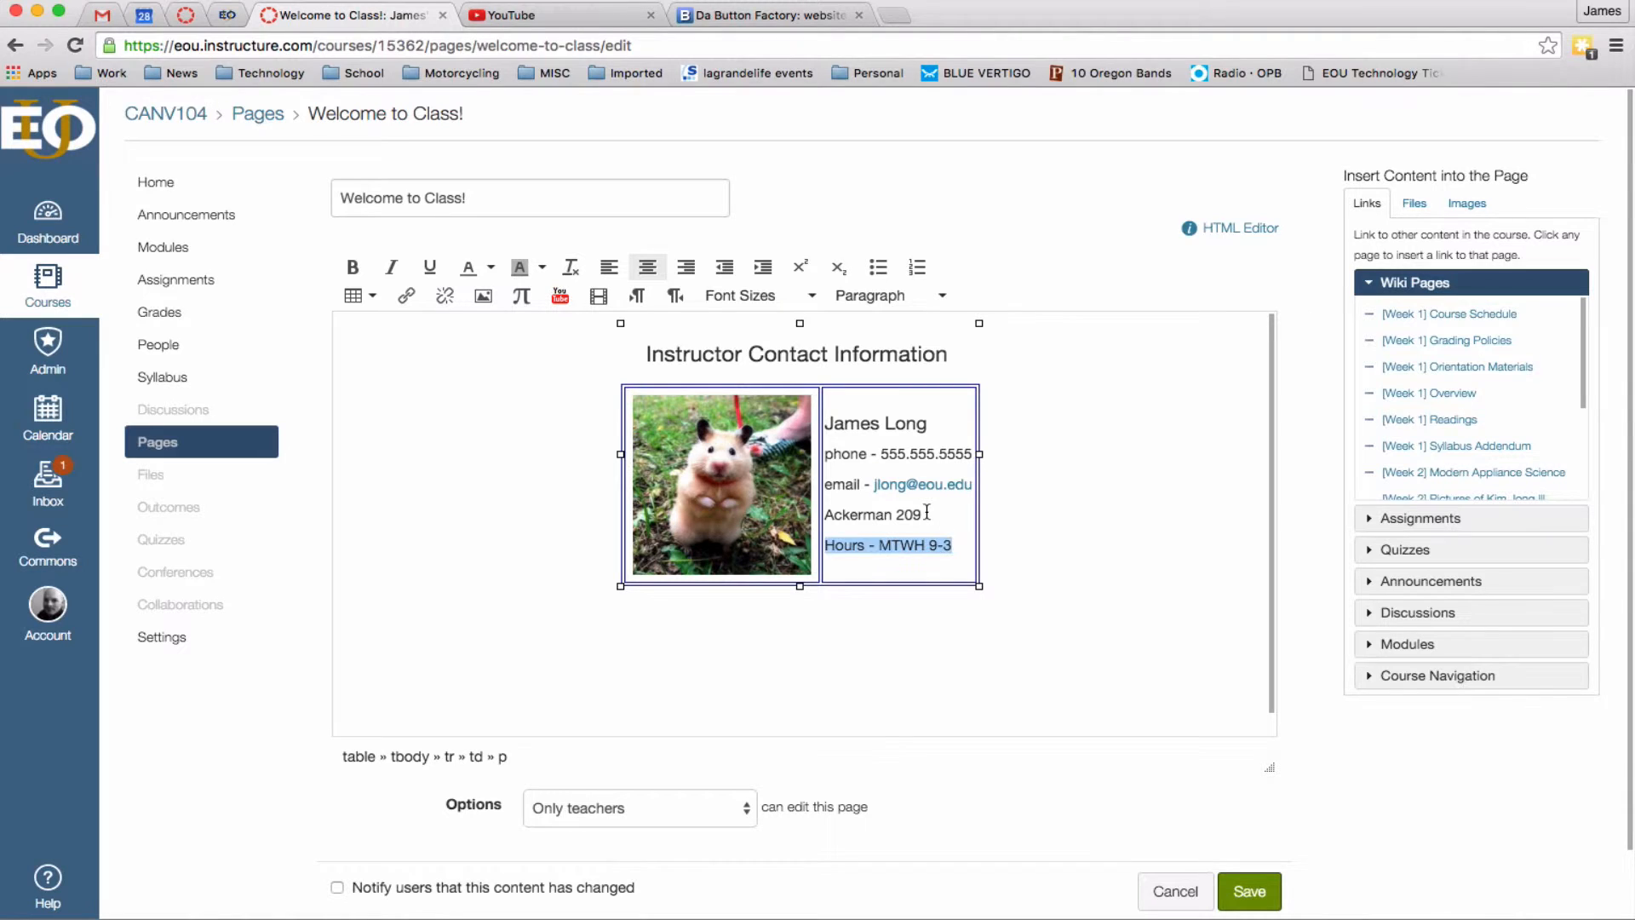
pyautogui.click(928, 512)
pyautogui.click(353, 296)
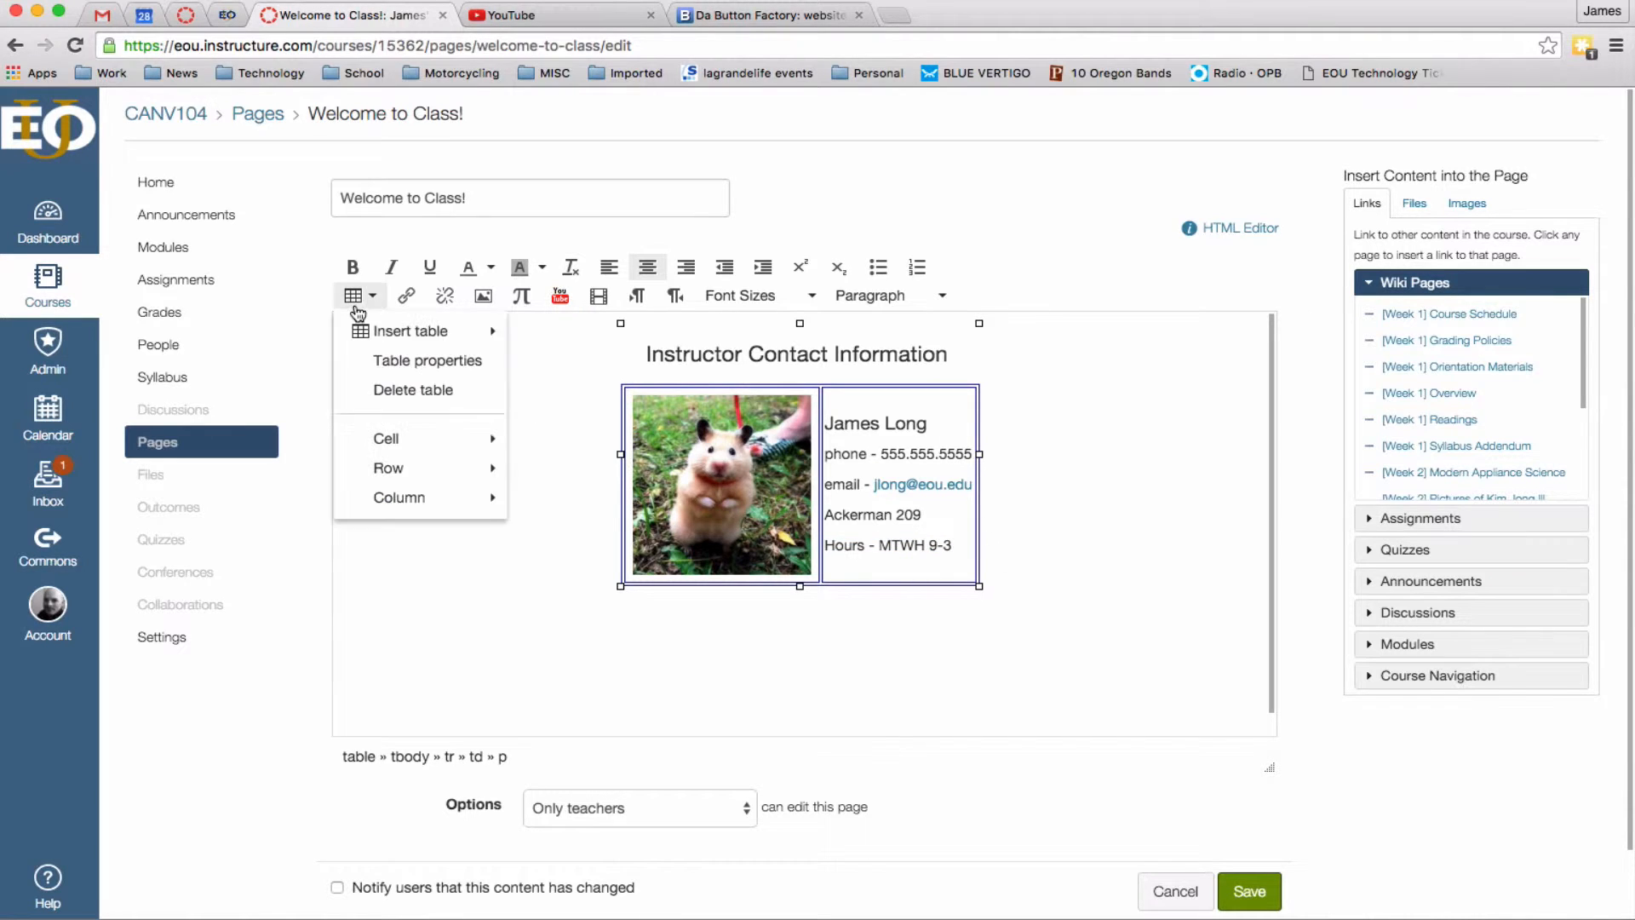
# Set the cell's vertical alignment to Top and move onto a new line below the table.
pyautogui.moveTo(390, 436)
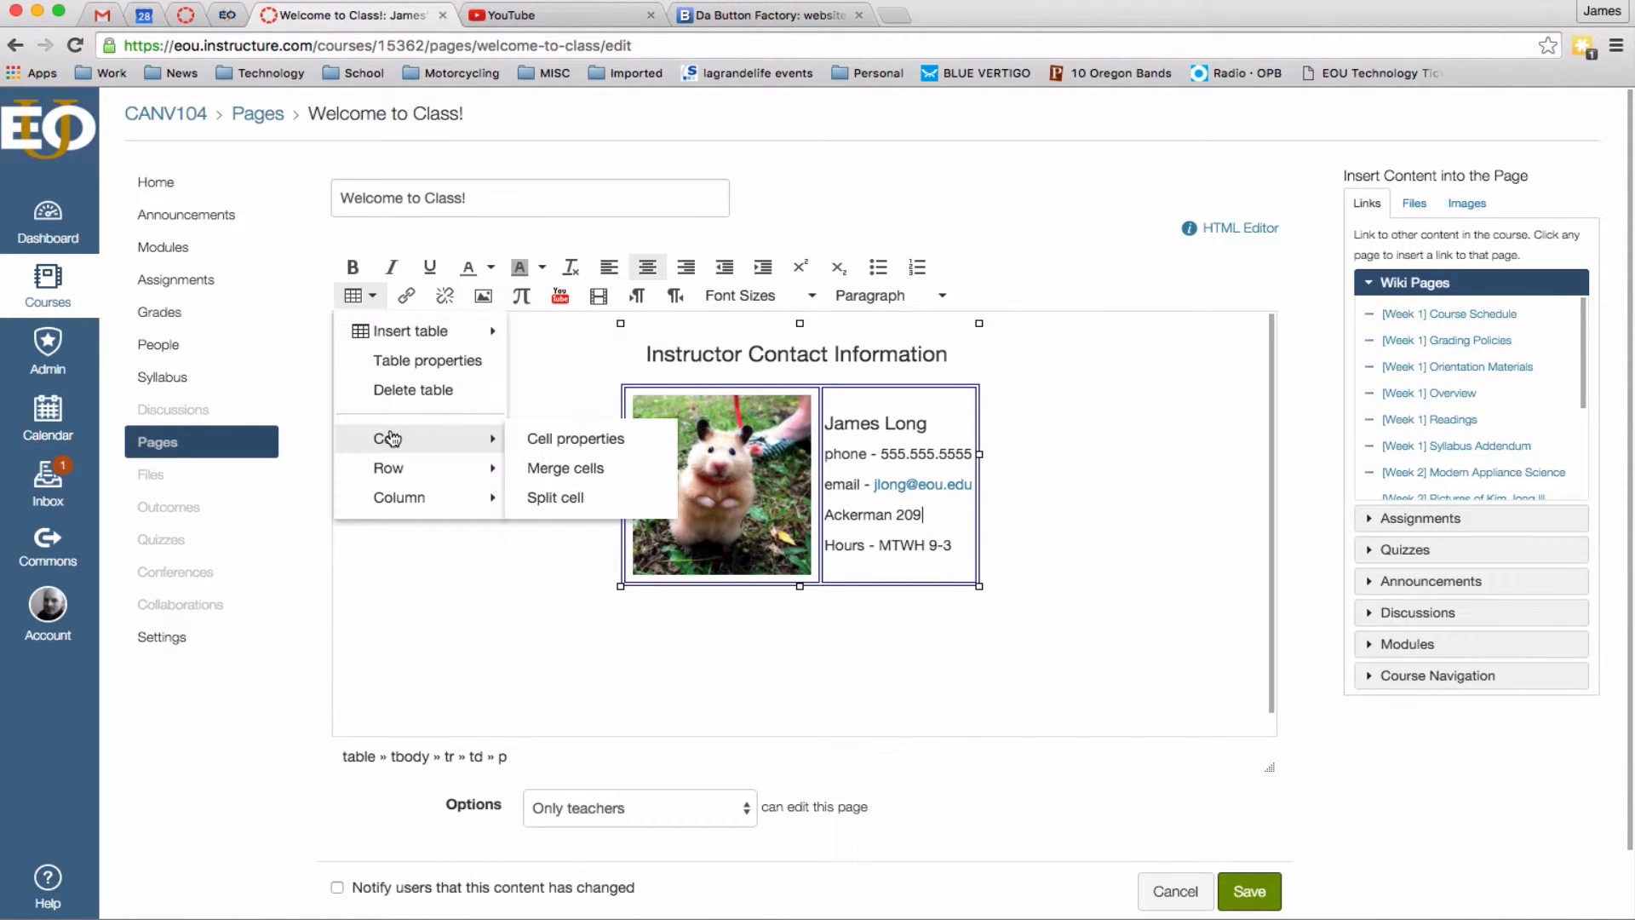
pyautogui.click(552, 439)
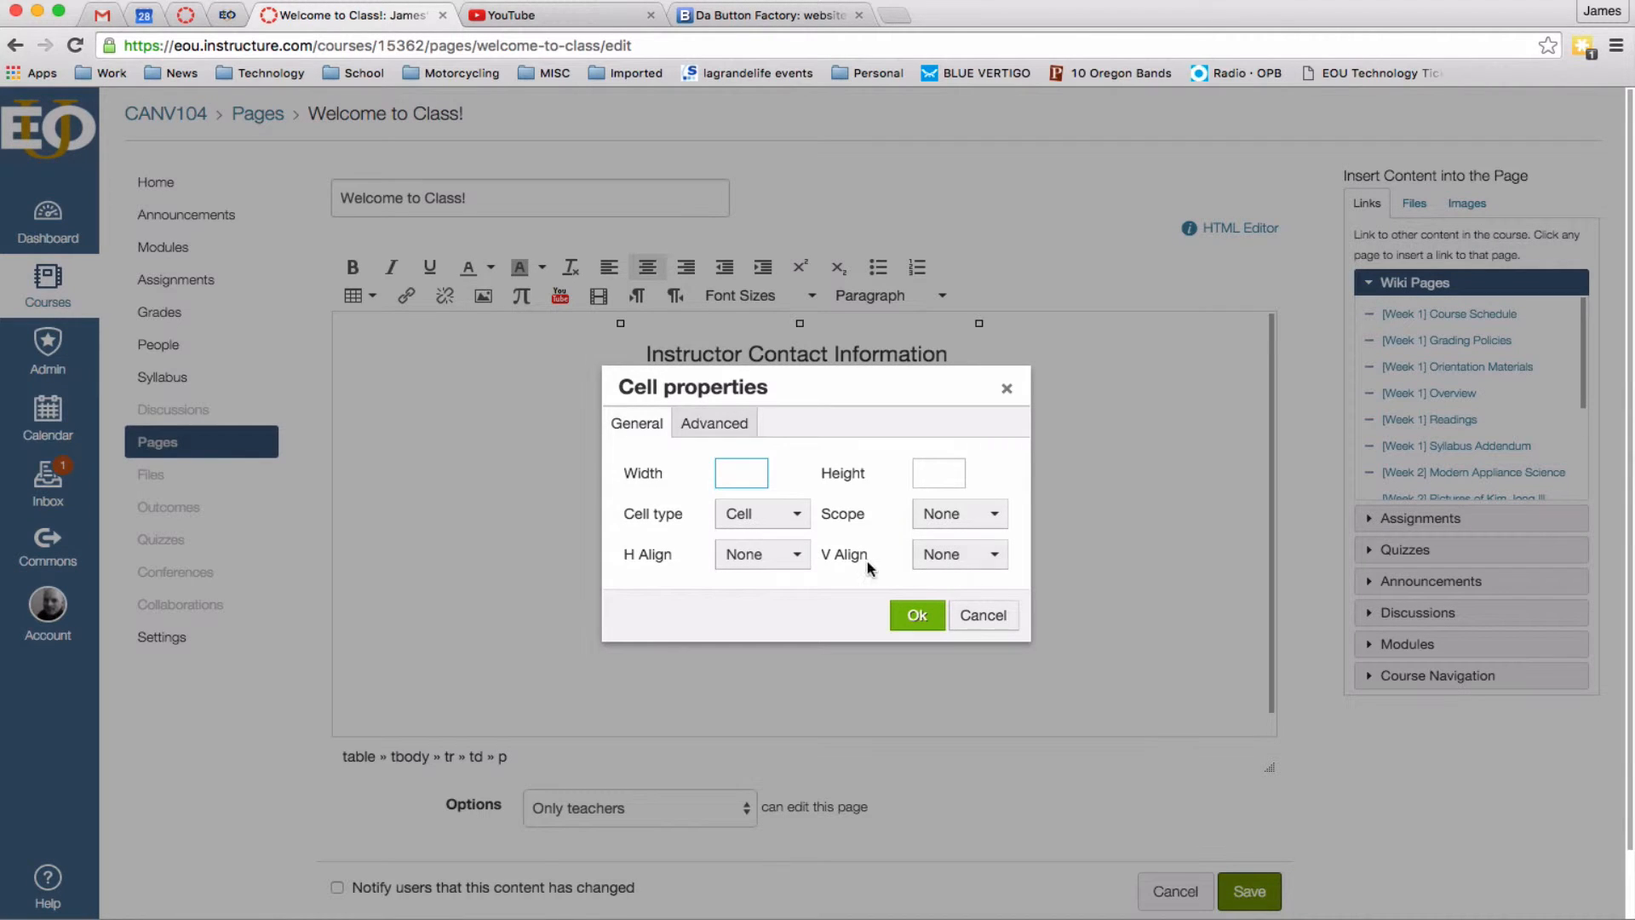
pyautogui.click(984, 562)
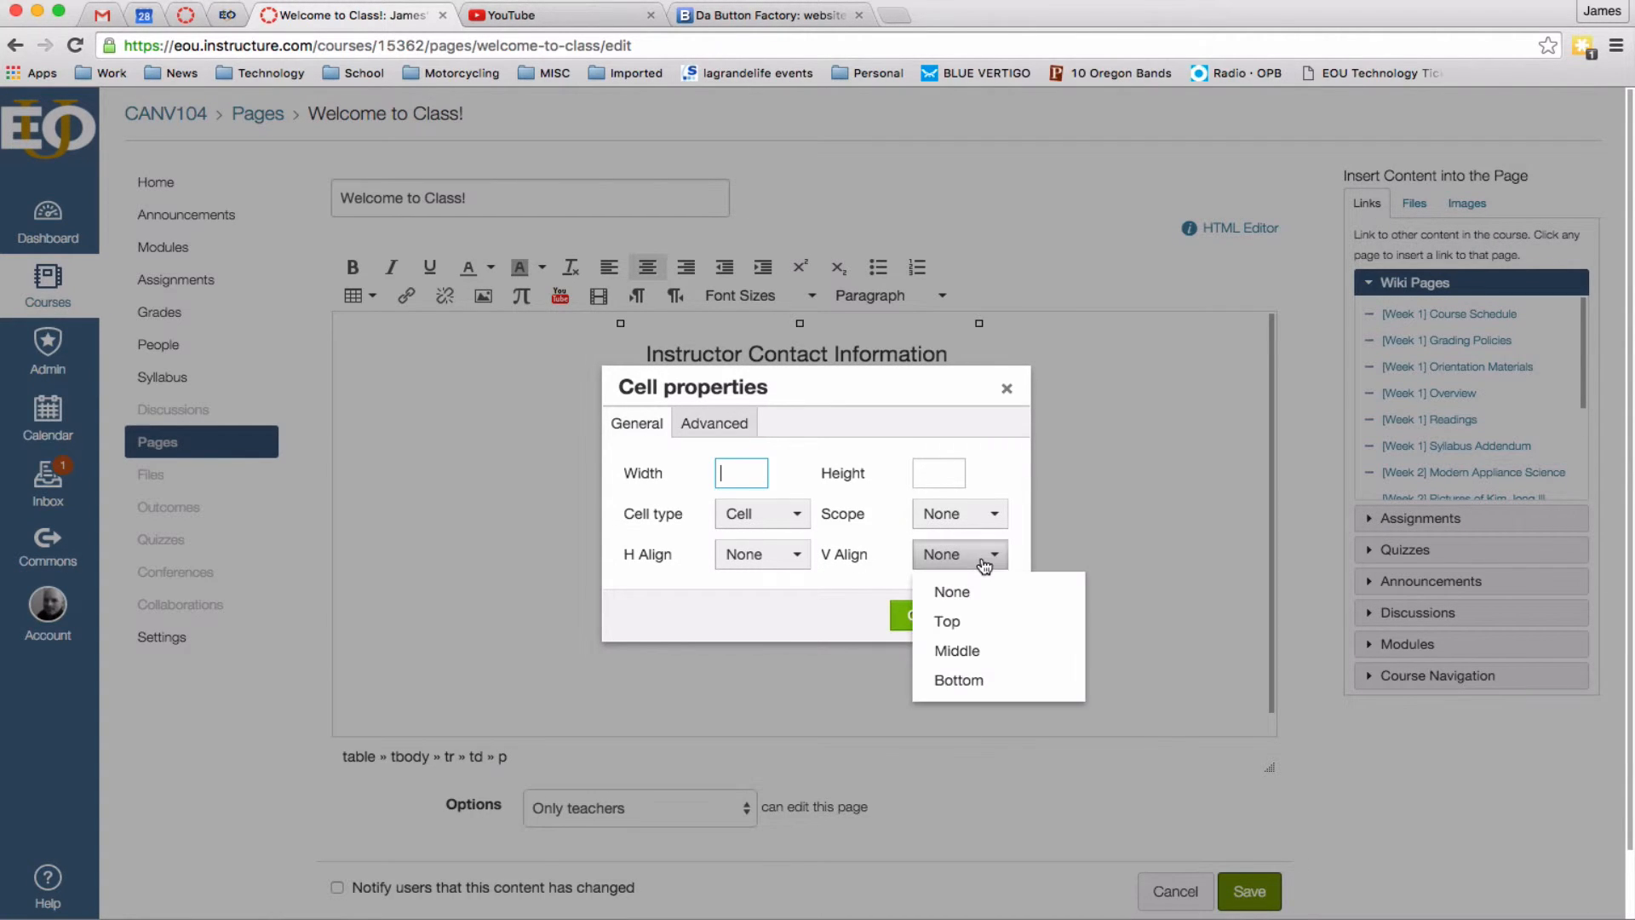
pyautogui.click(954, 620)
pyautogui.click(909, 615)
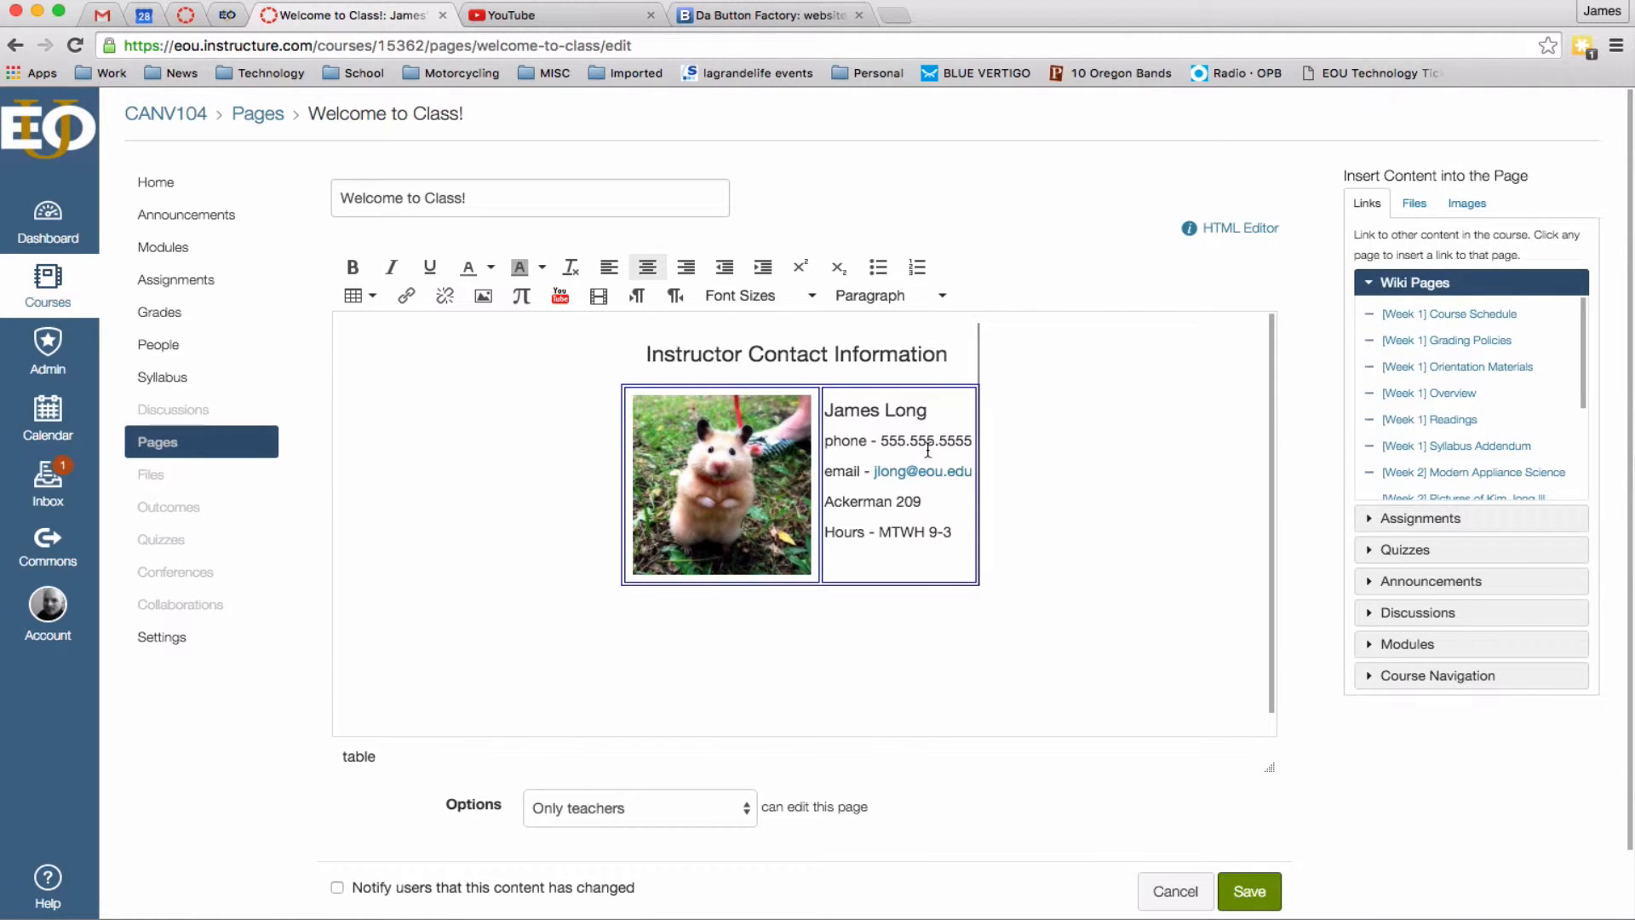
pyautogui.click(914, 560)
pyautogui.press('Down')
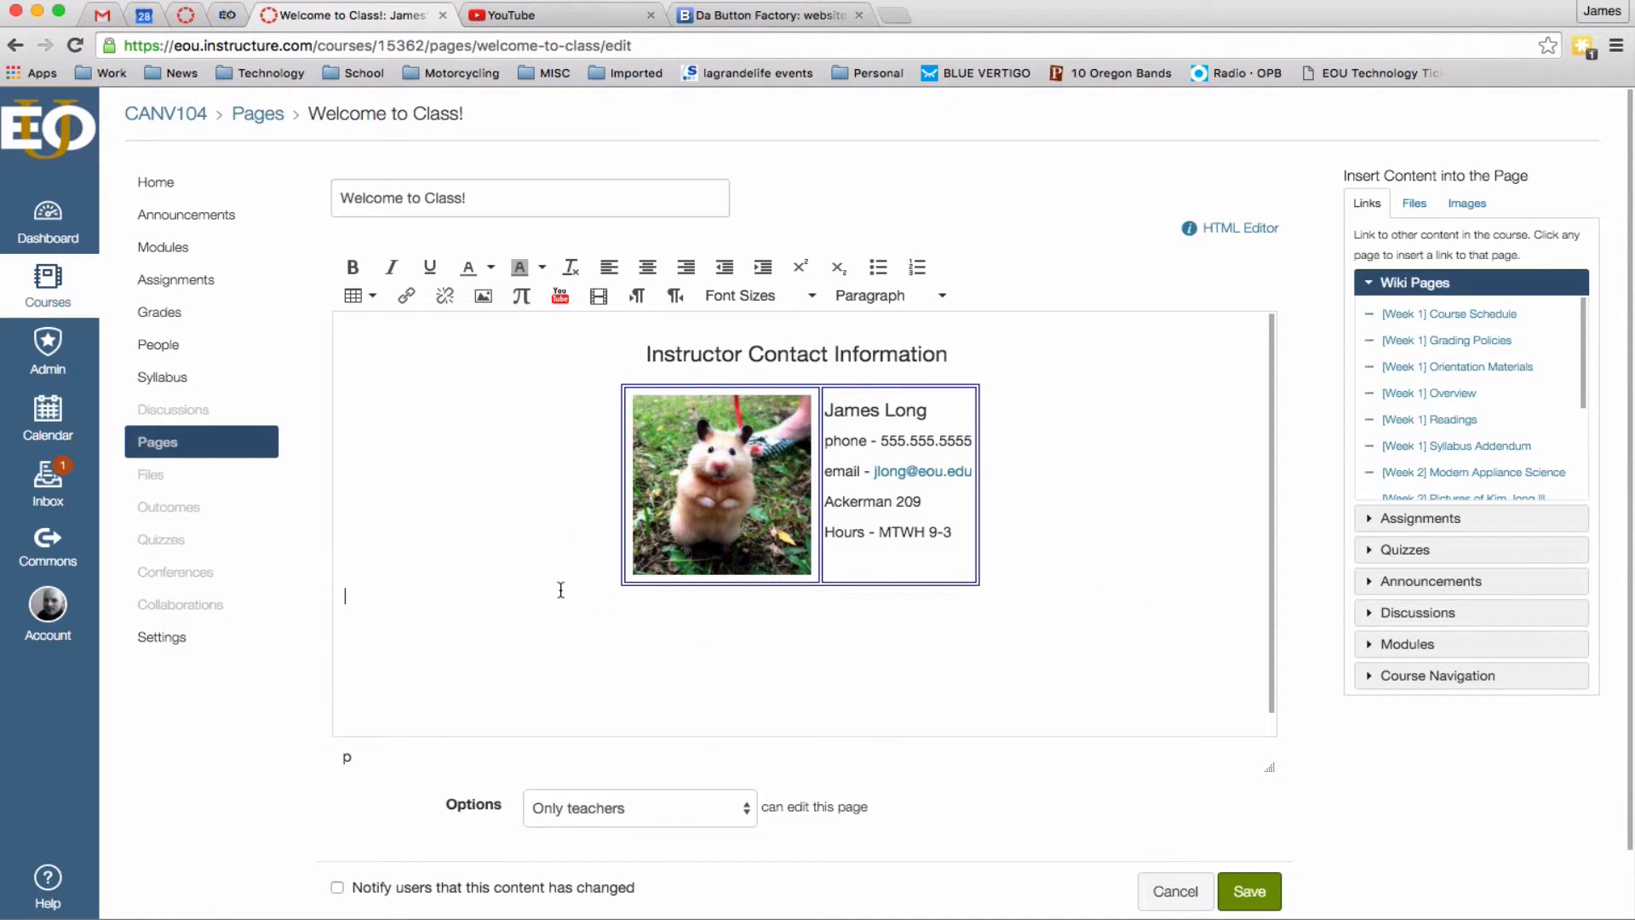
# Insert a 1x1 table and type 'Syllabus - Course Content - Course Schedule' into it.
pyautogui.click(363, 297)
pyautogui.click(426, 638)
pyautogui.click(366, 302)
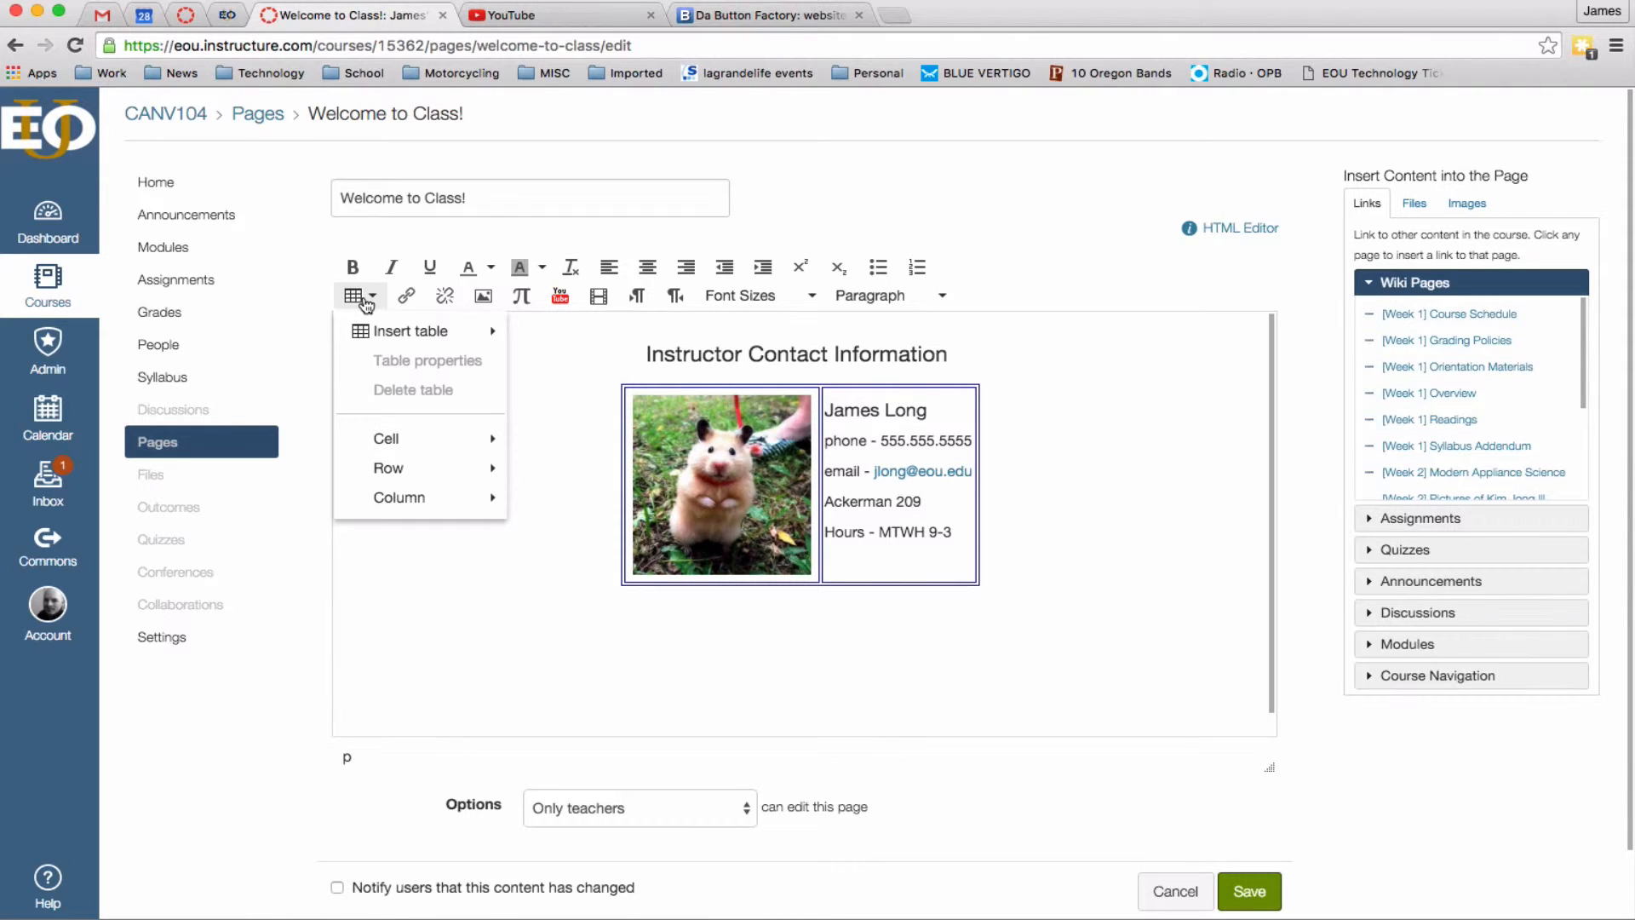
pyautogui.moveTo(410, 331)
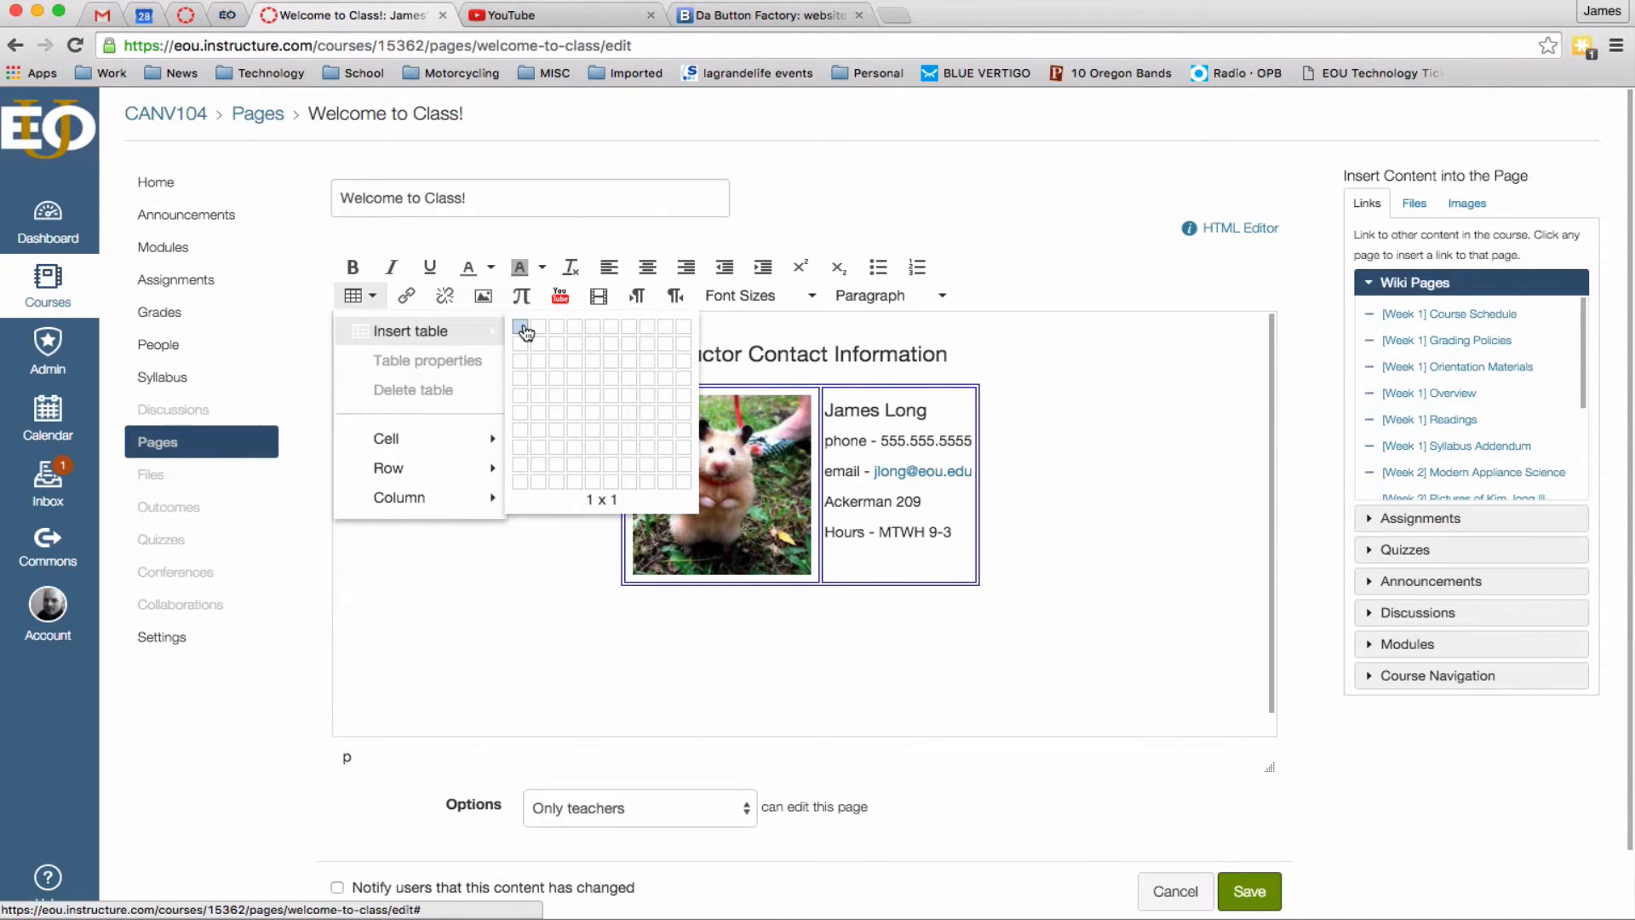
pyautogui.click(523, 328)
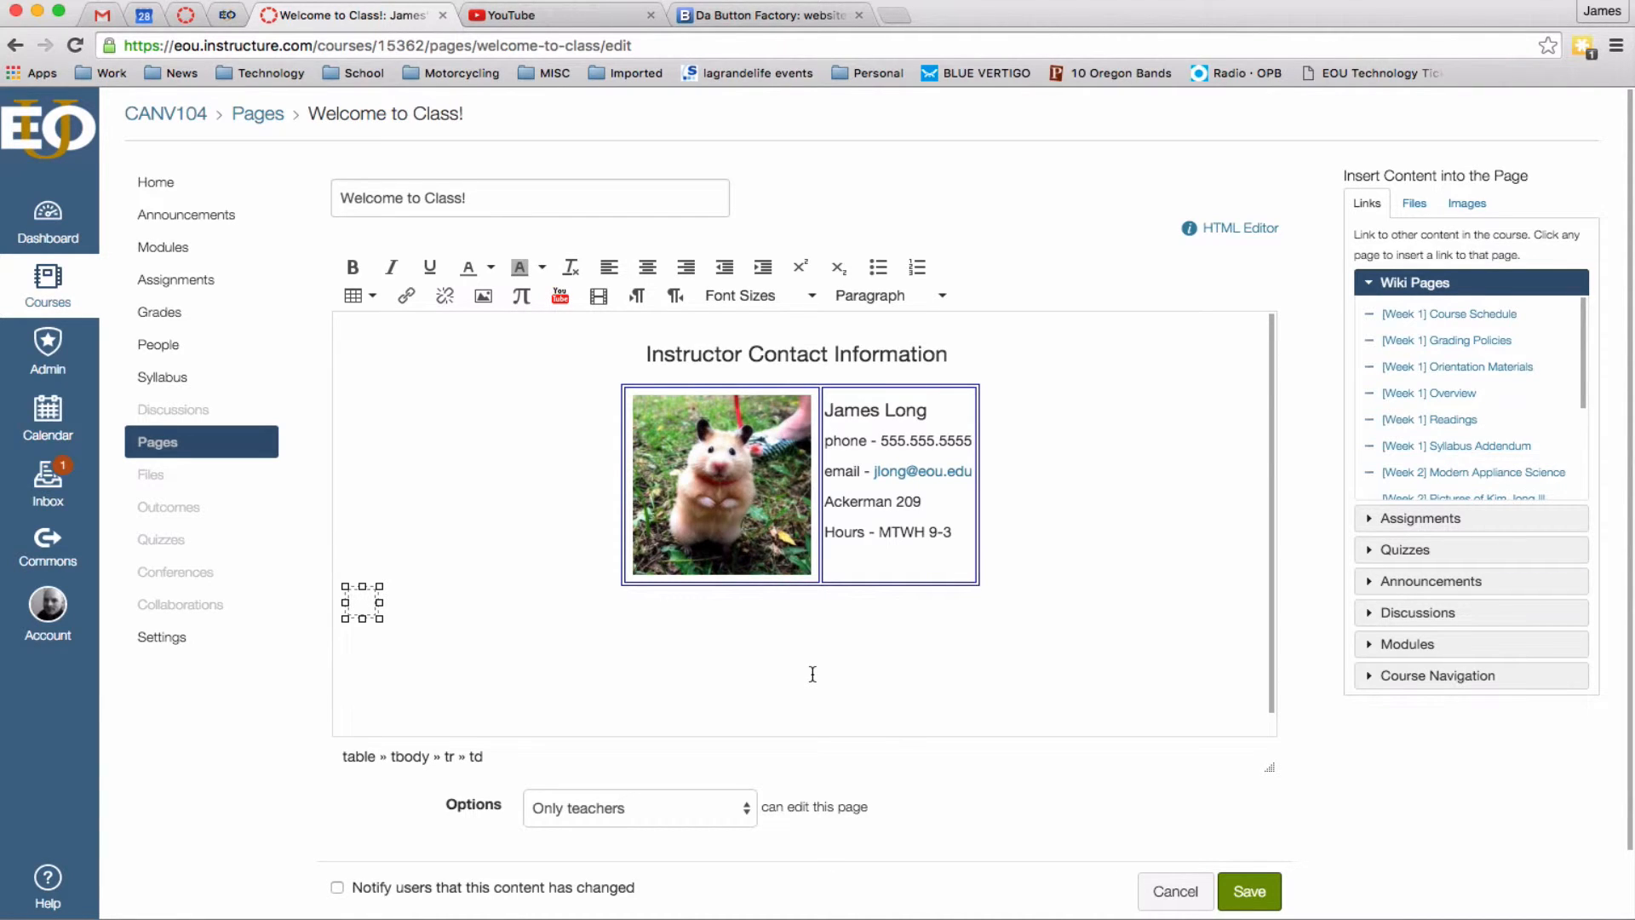
pyautogui.write('Syllabus ')
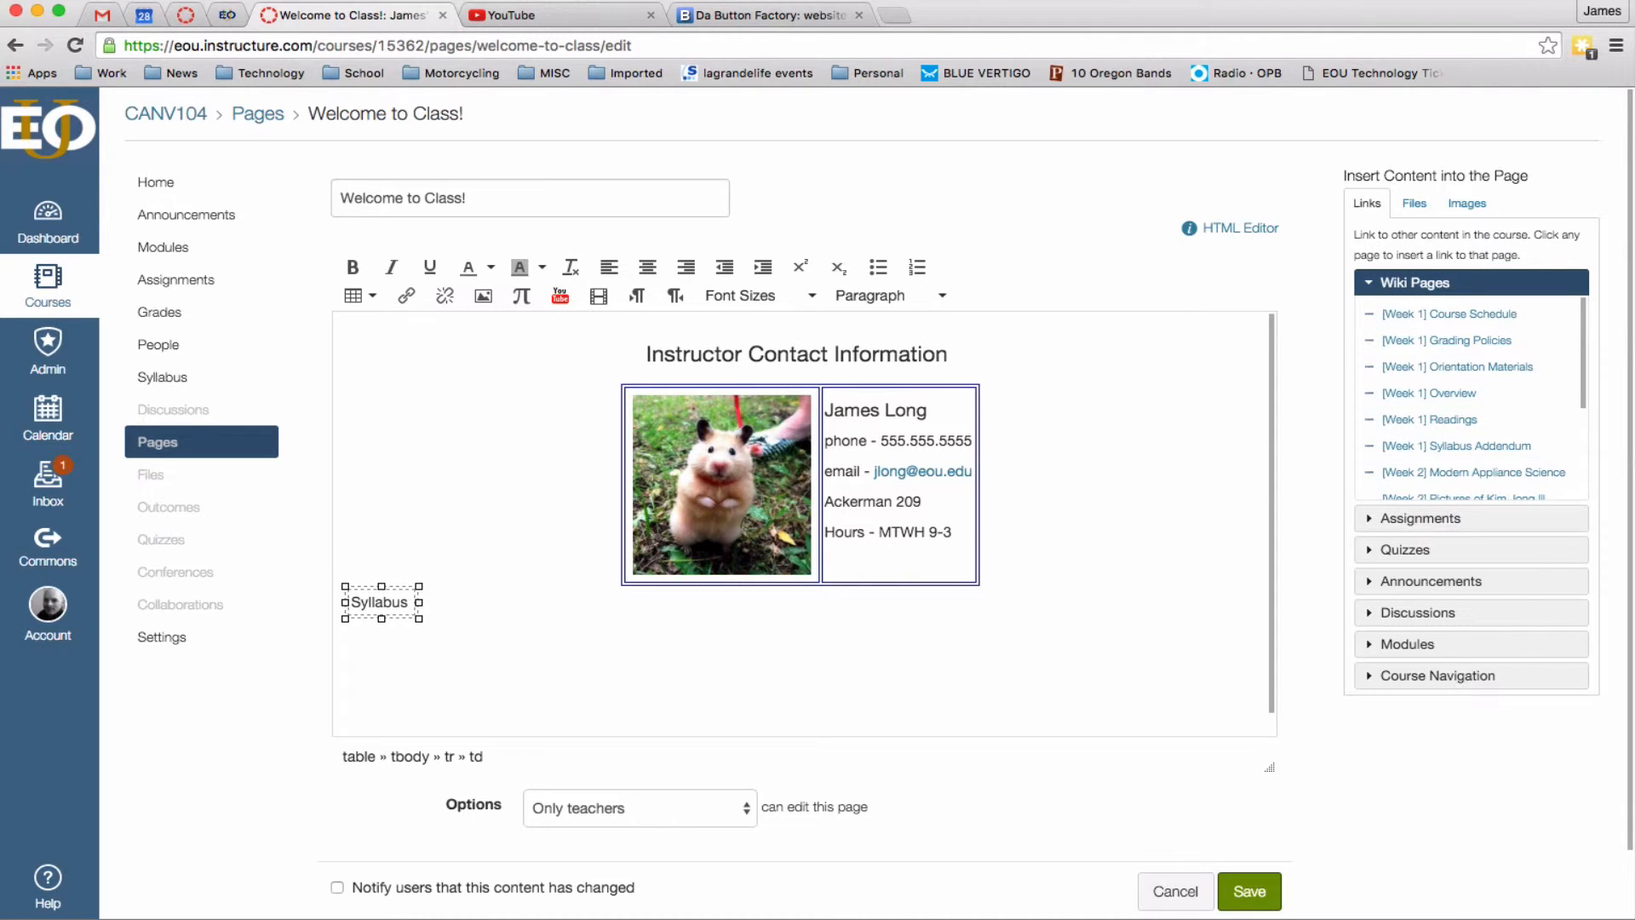
pyautogui.write('- Course Co')
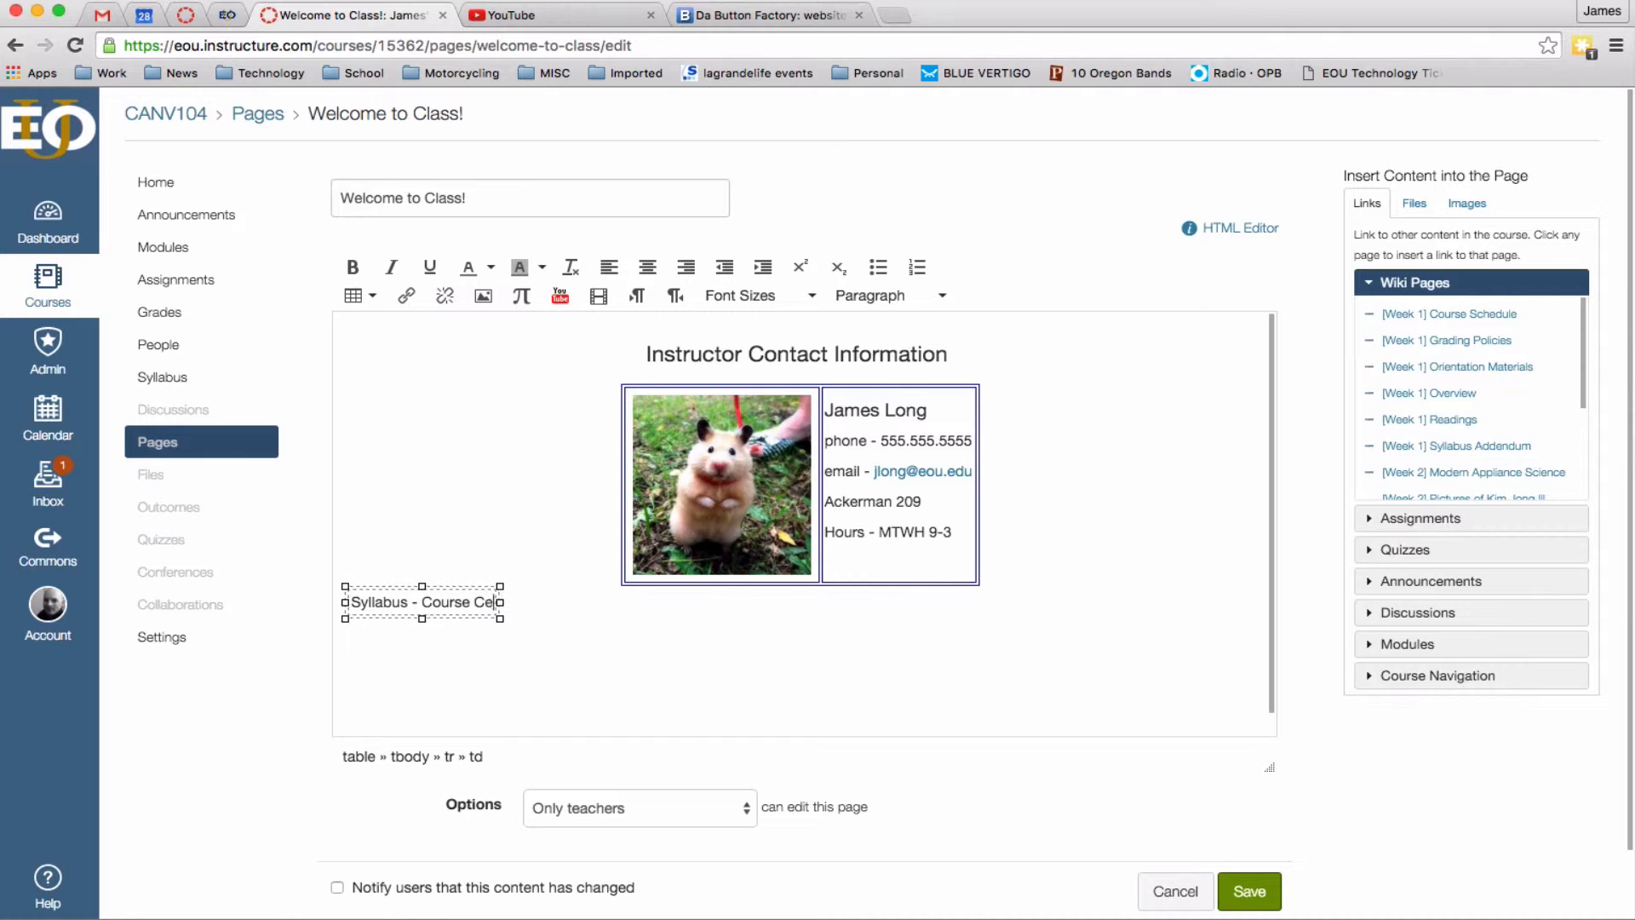
pyautogui.write('ntent - ')
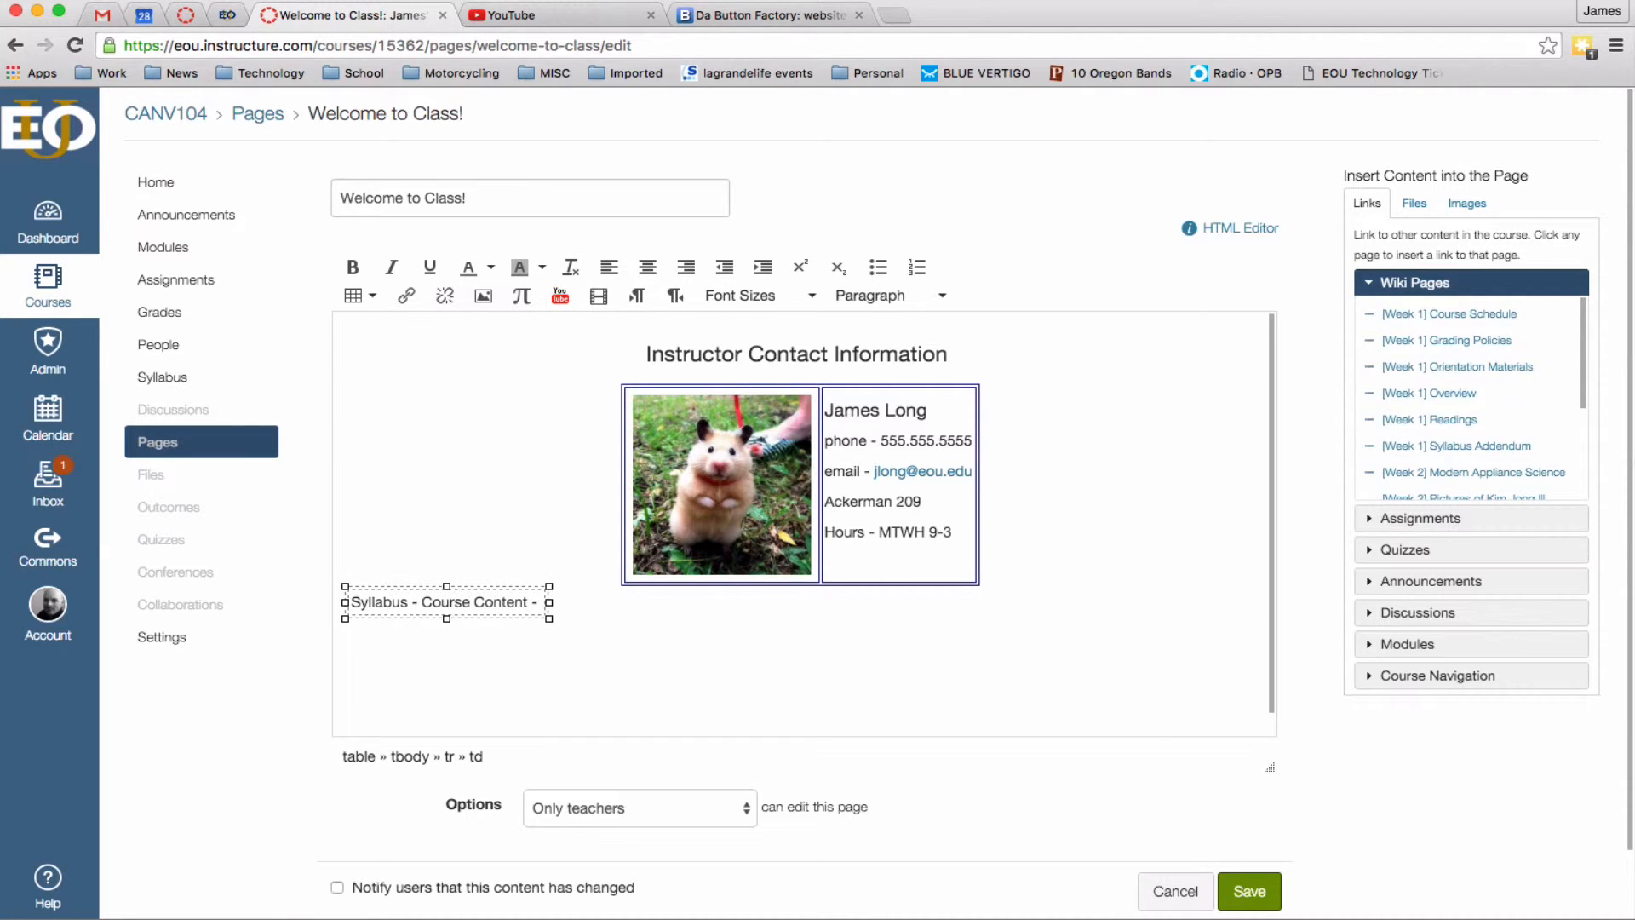
pyautogui.write('Course Schedule')
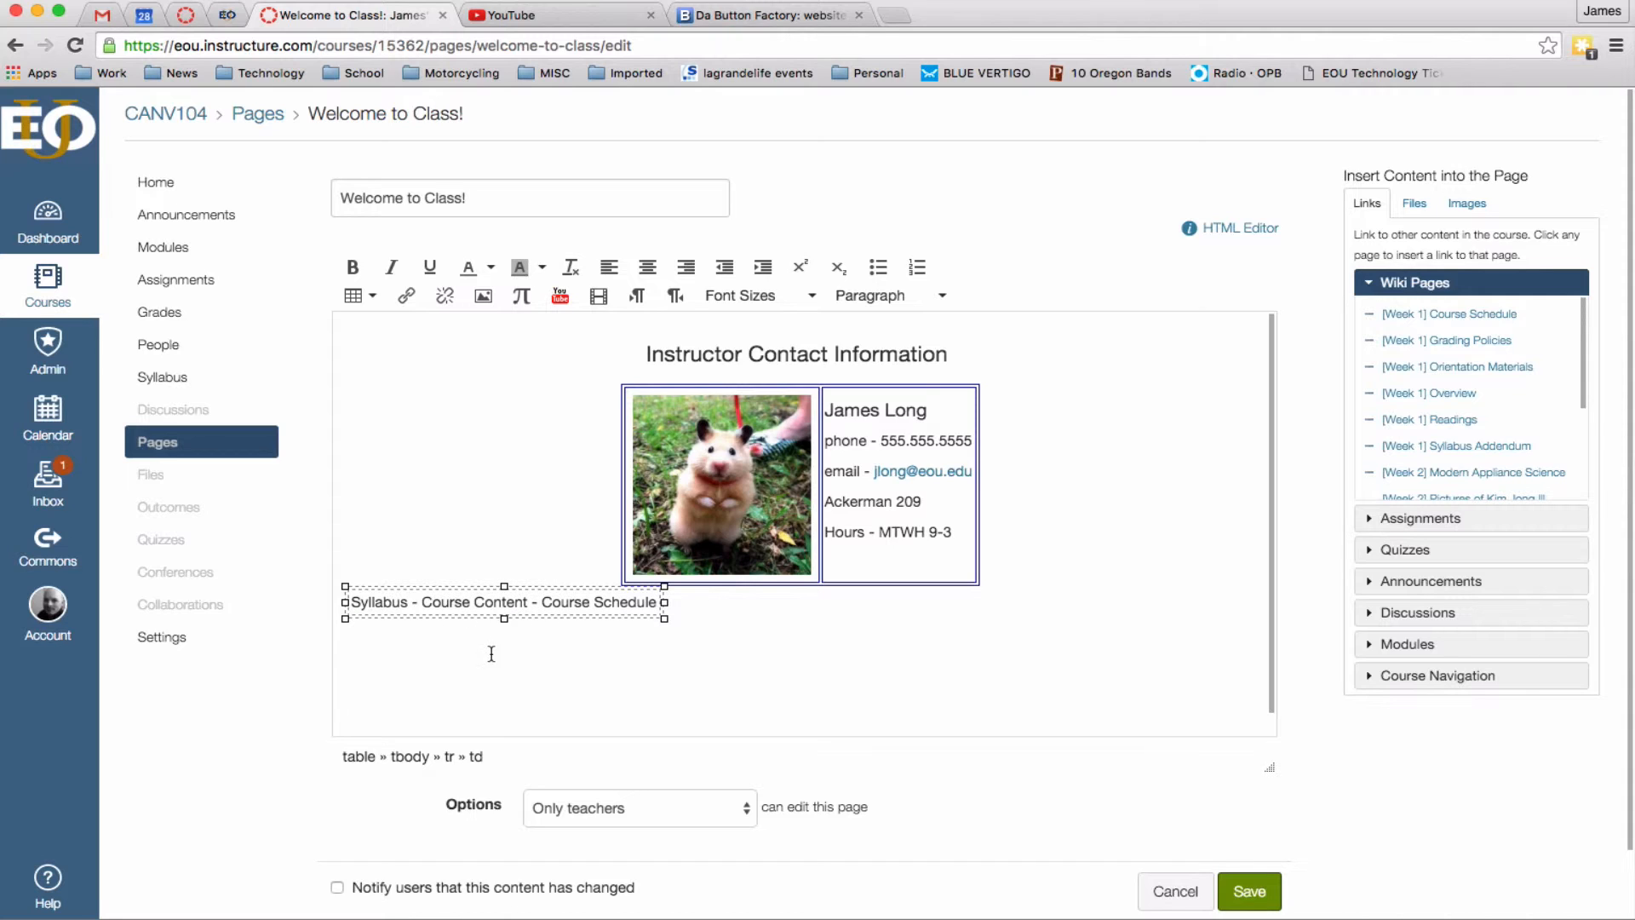
# Position the caret inside the new navigation table's cell.
pyautogui.click(683, 610)
pyautogui.click(447, 637)
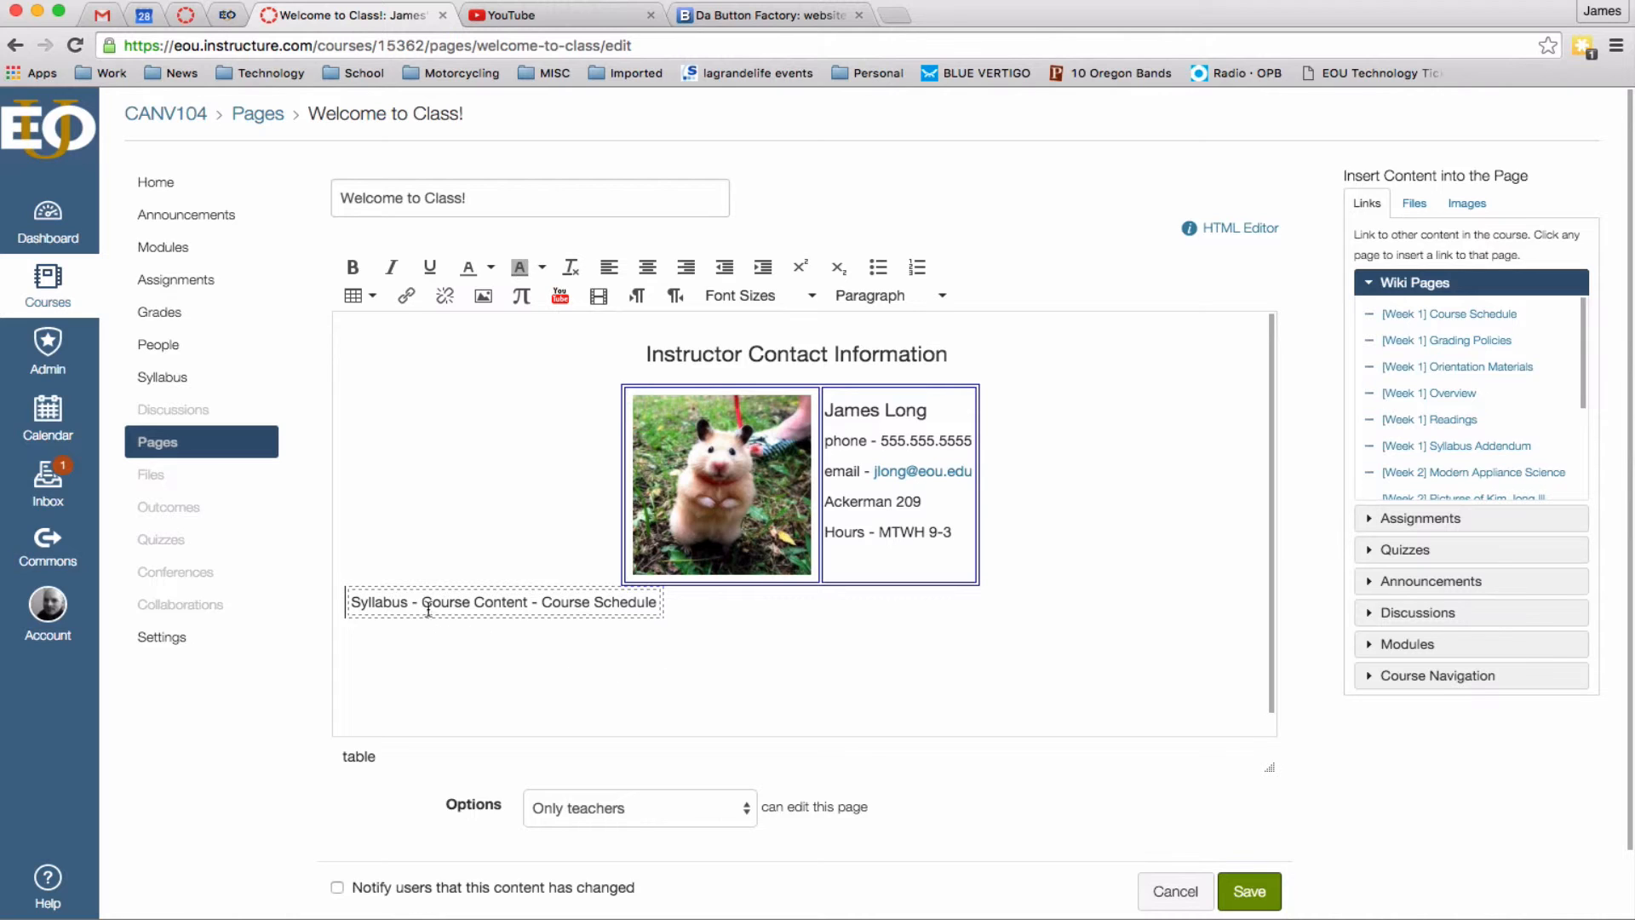
pyautogui.click(429, 610)
pyautogui.click(478, 636)
pyautogui.click(464, 601)
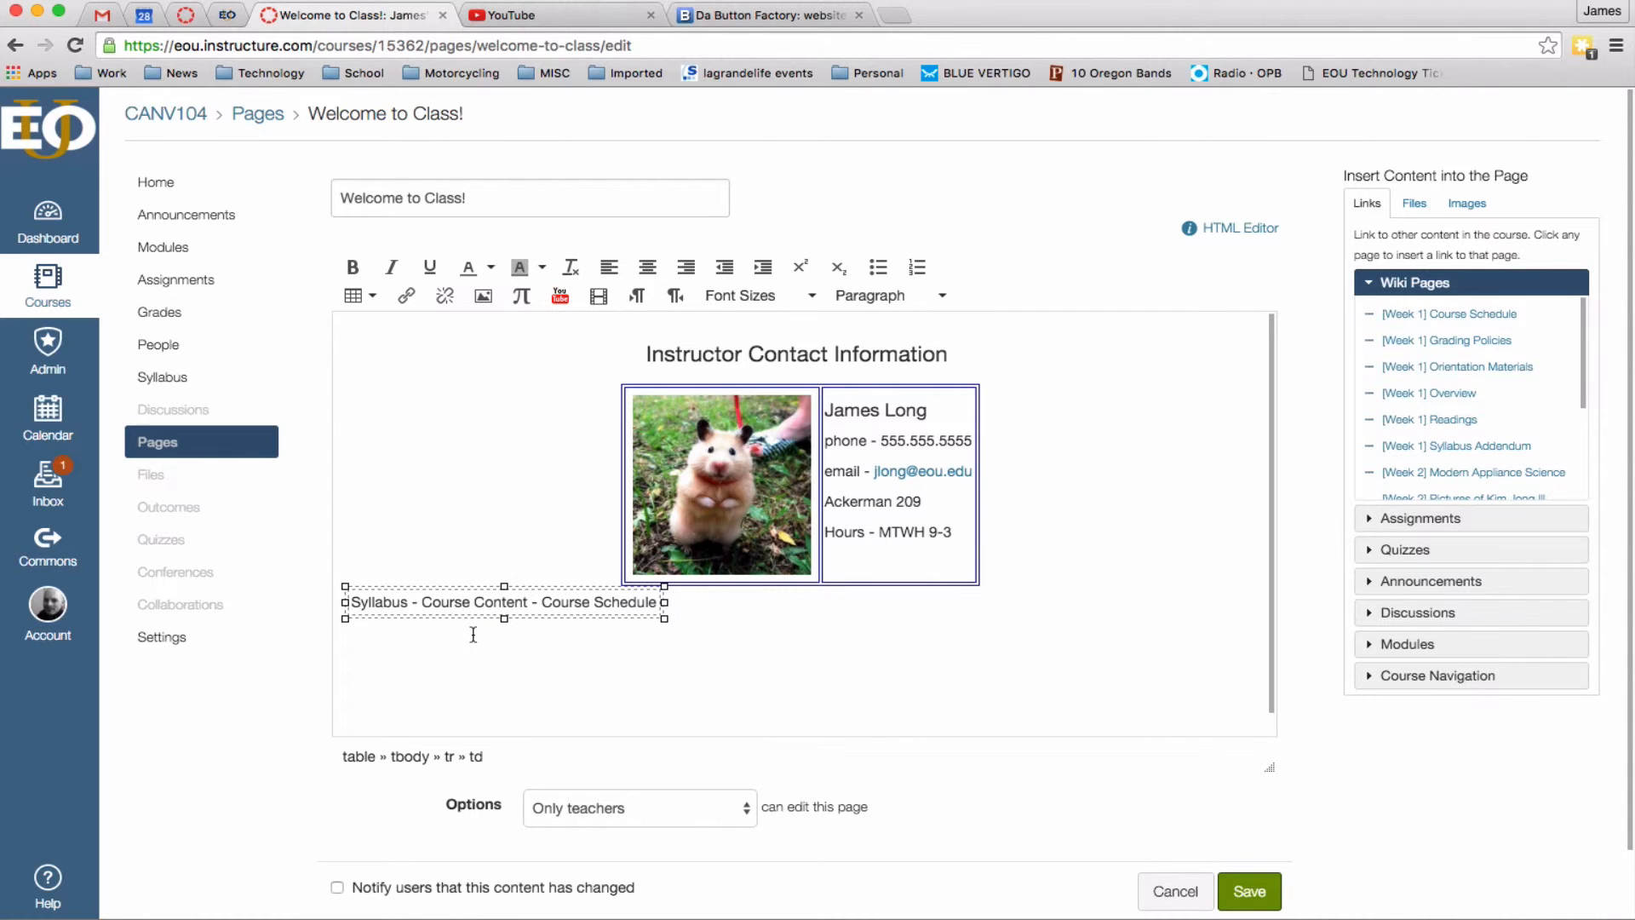
pyautogui.click(363, 306)
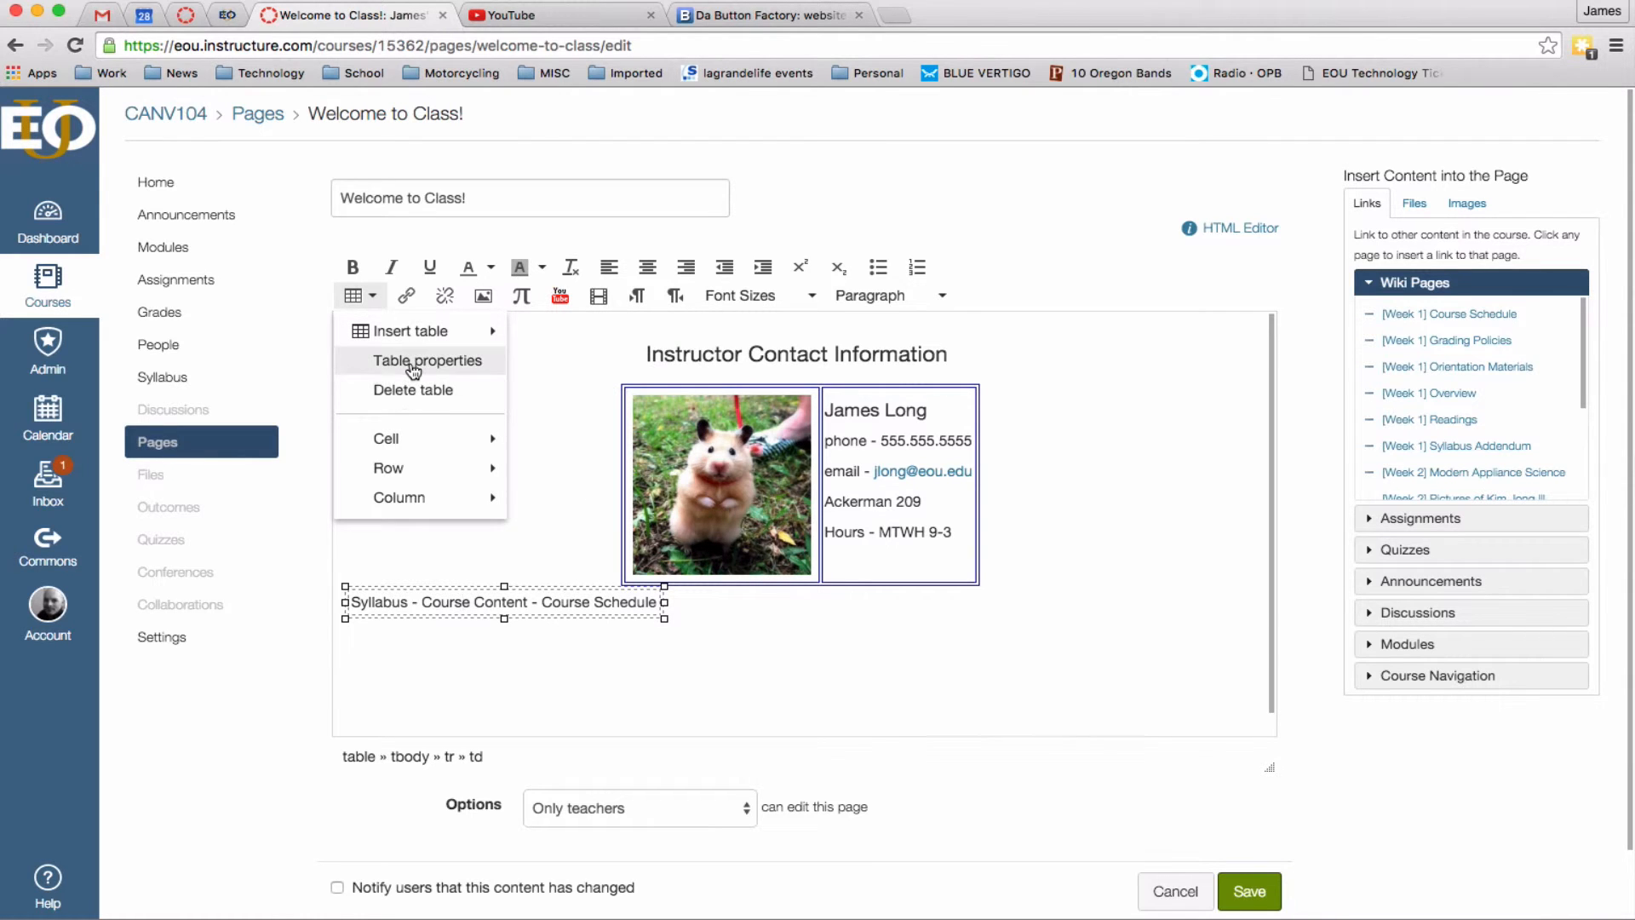
# Center the navigation table with border 1 in blue, and add a blank line between the tables.
pyautogui.click(413, 362)
pyautogui.click(884, 575)
pyautogui.click(886, 672)
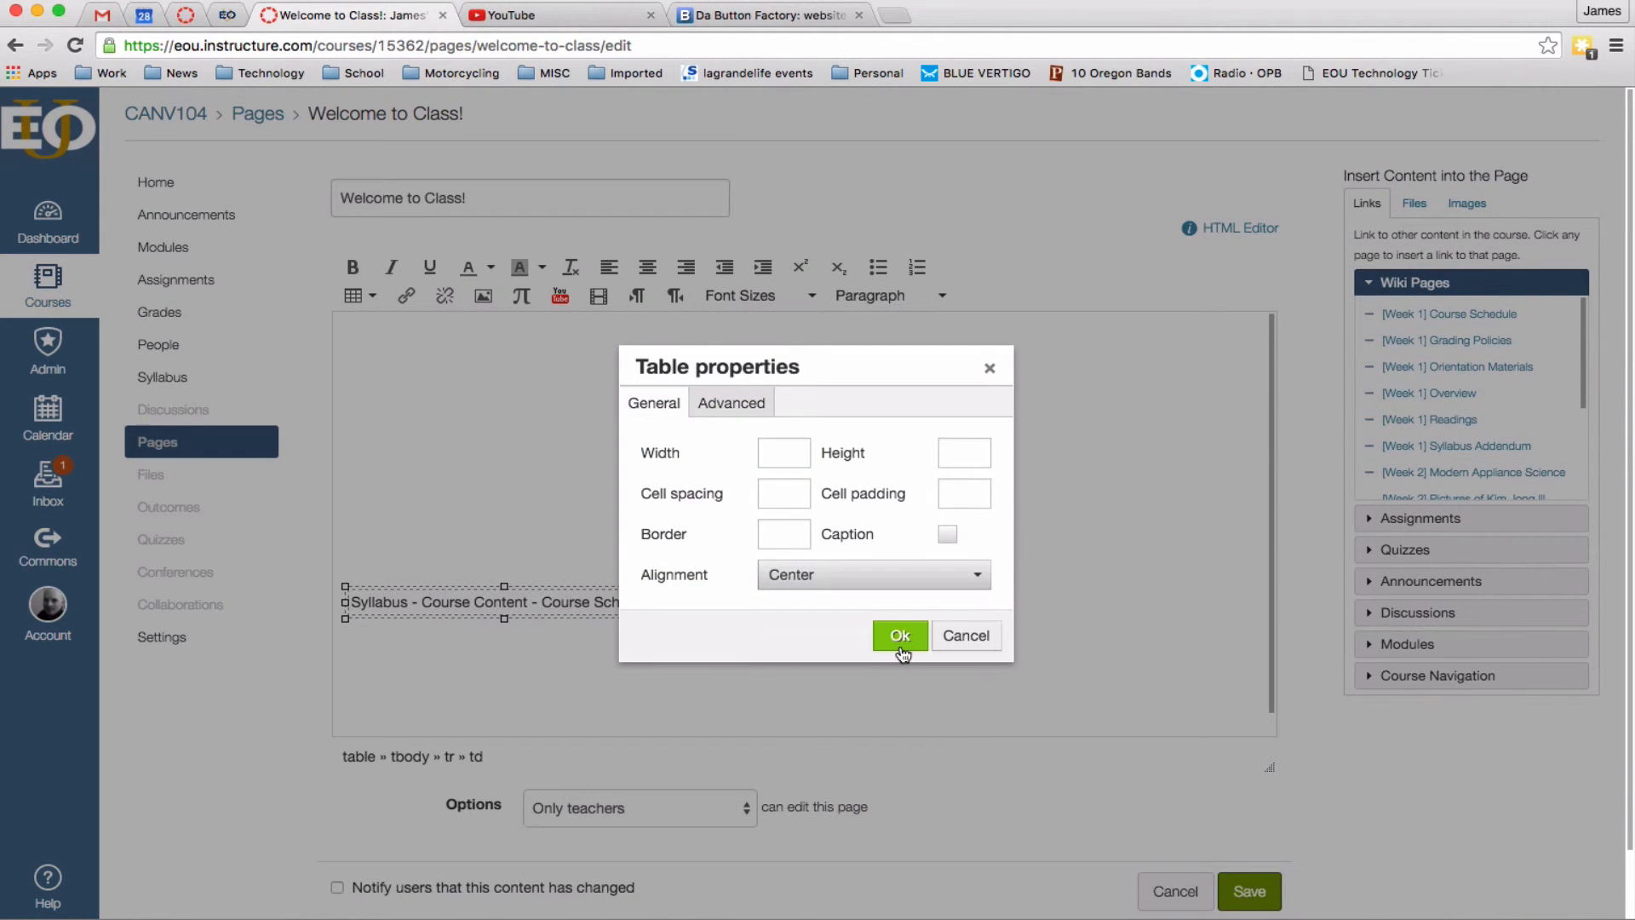
pyautogui.click(785, 534)
pyautogui.write('1')
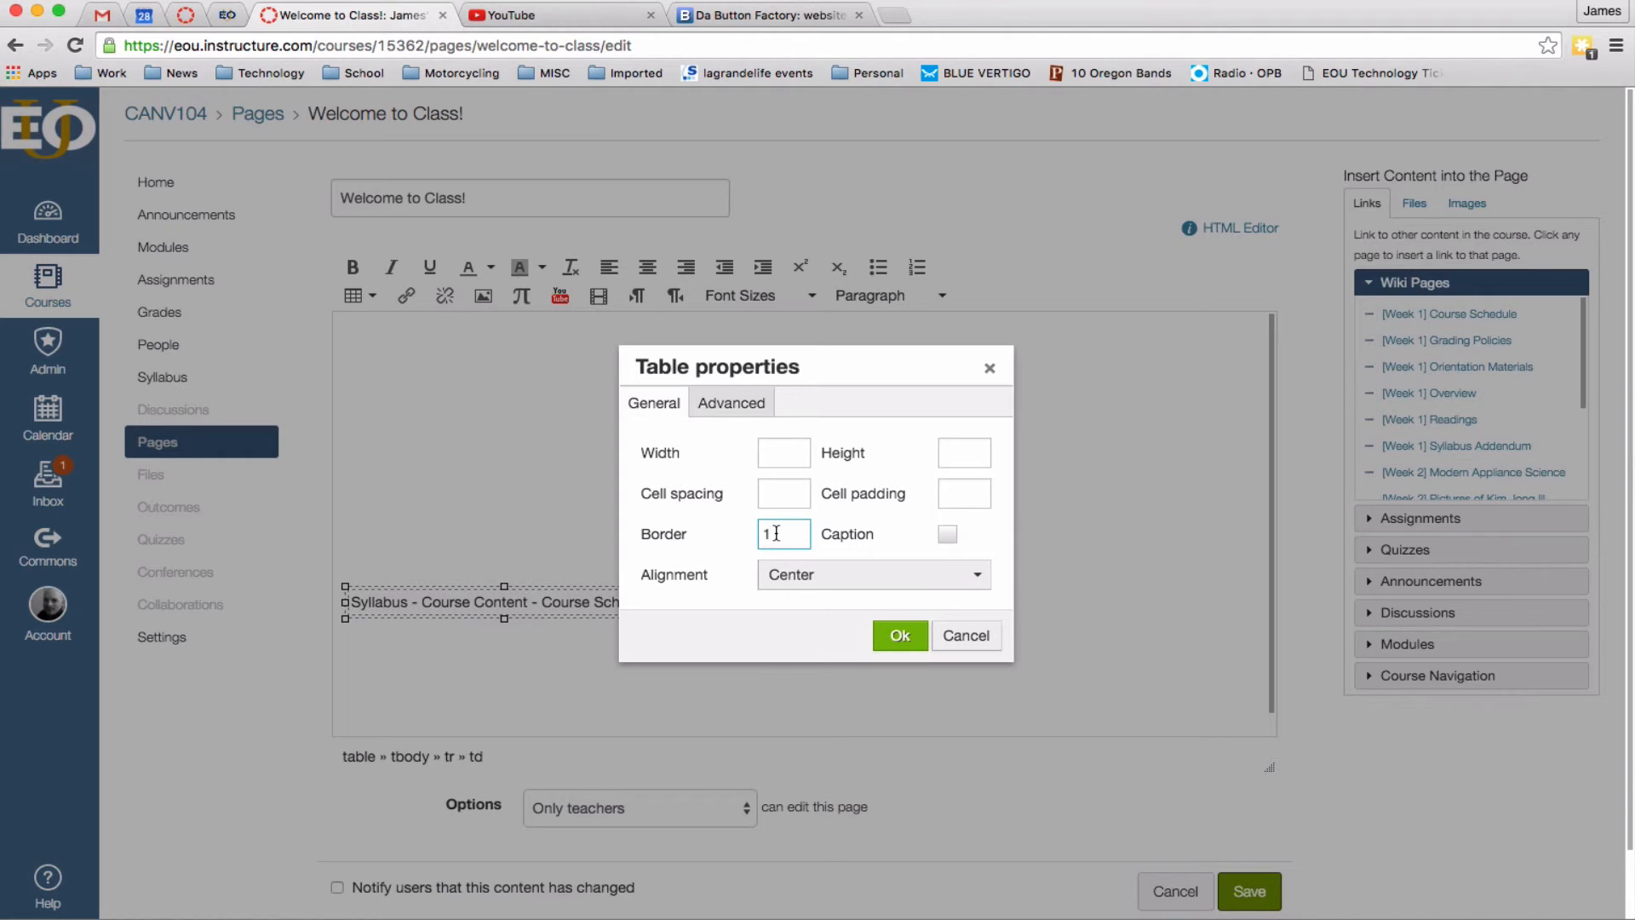
pyautogui.click(731, 403)
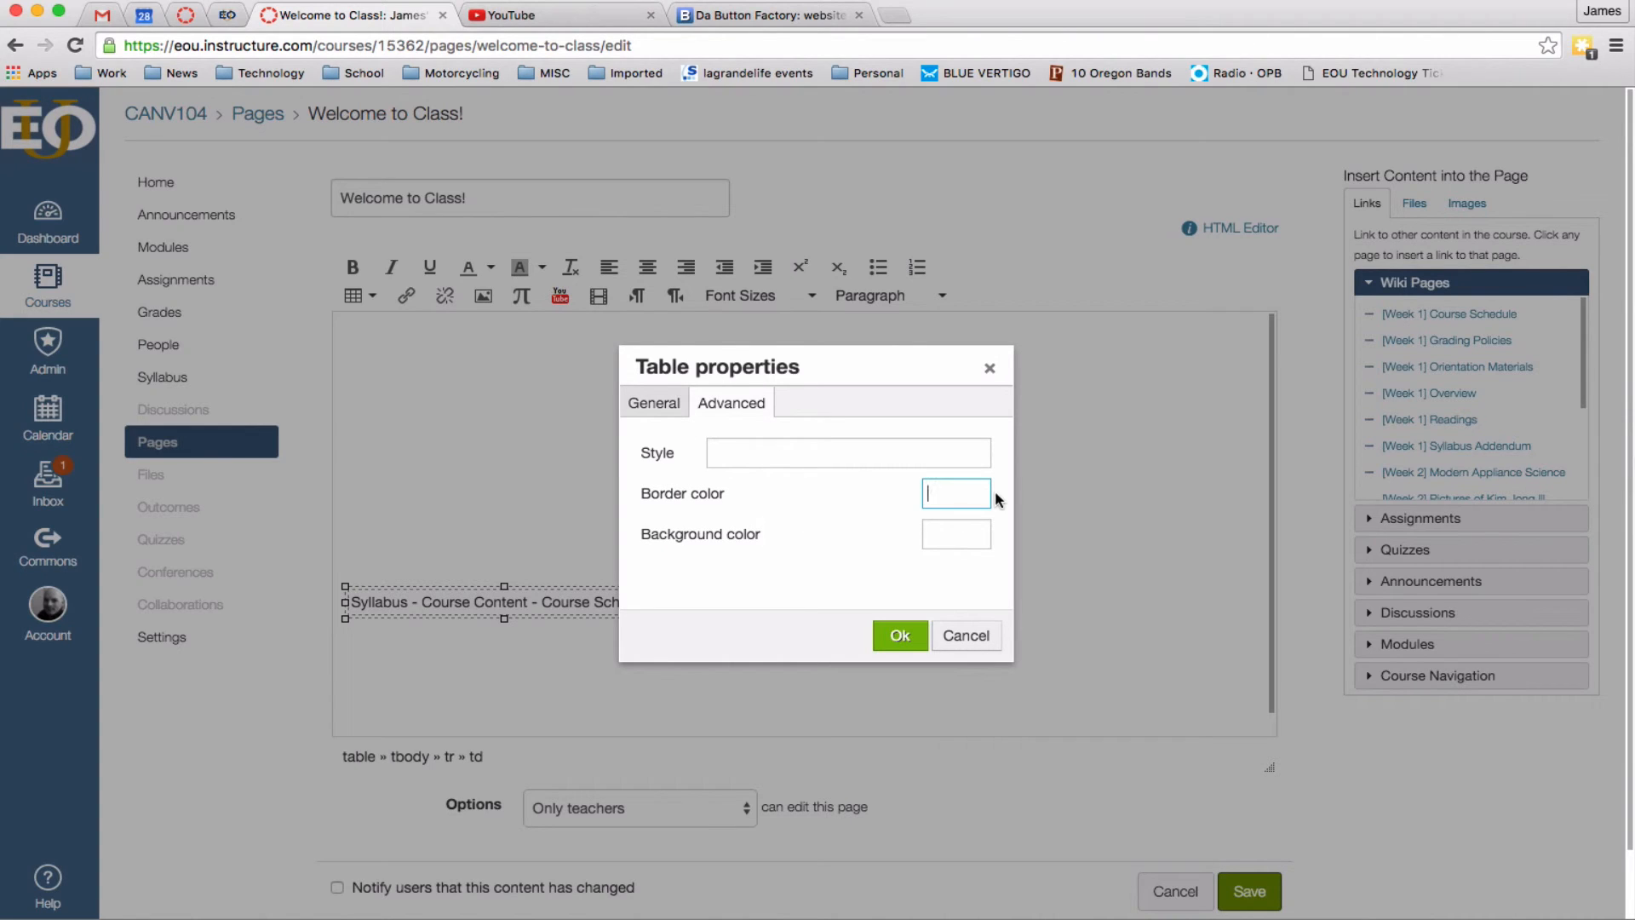
pyautogui.write('blue')
pyautogui.click(901, 636)
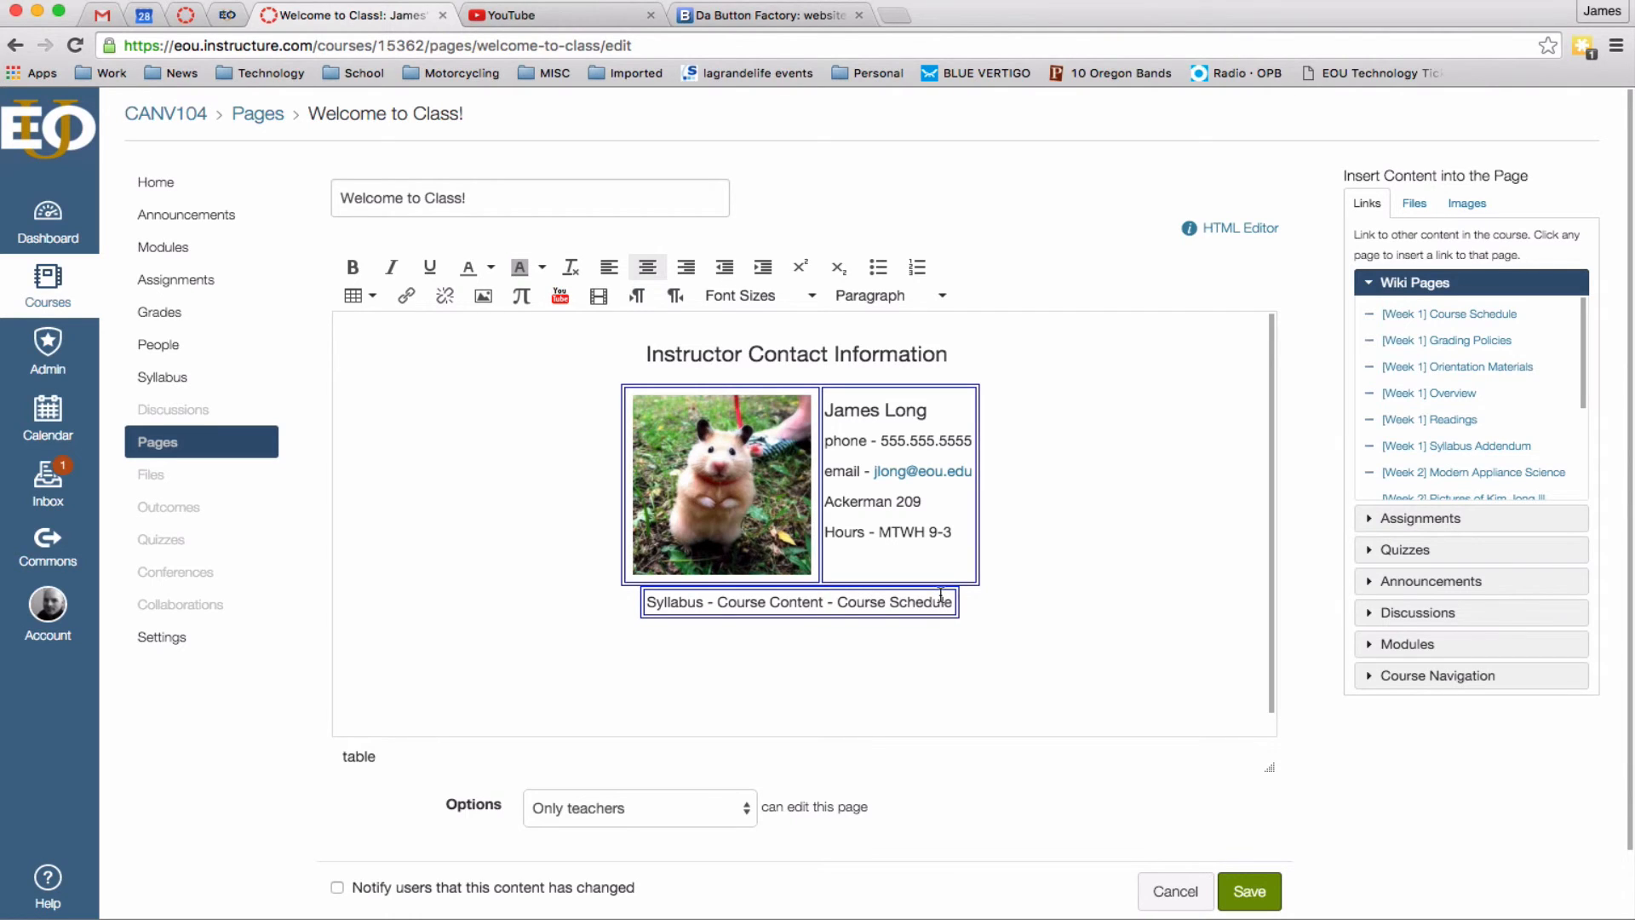
pyautogui.press('Return')
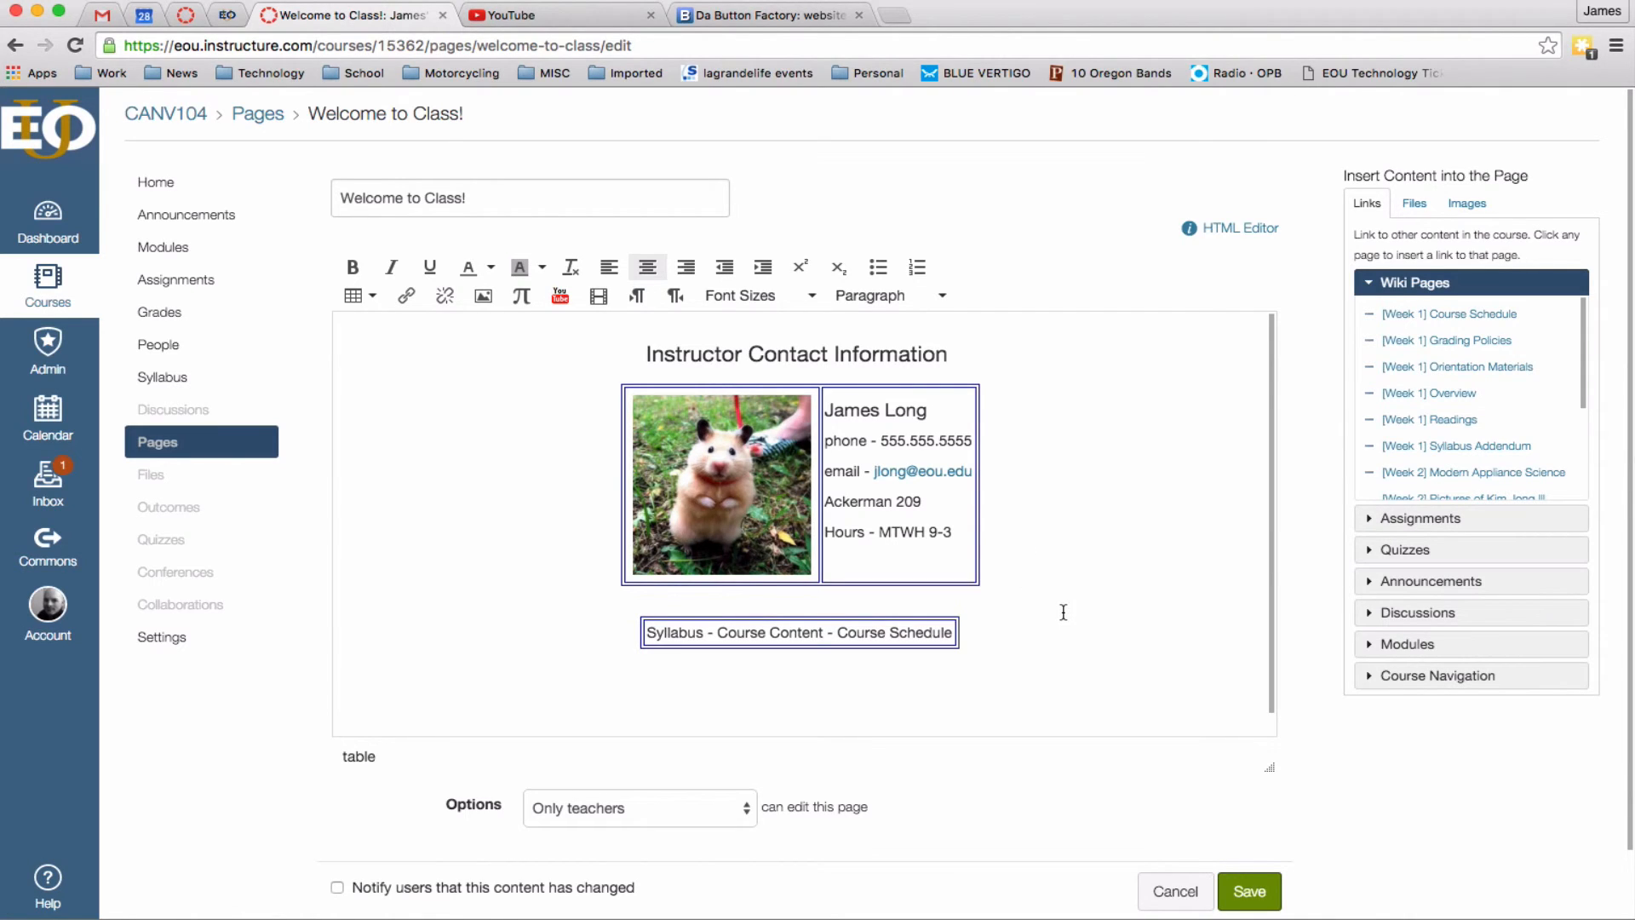
# Format the navigation line as a Header 3 heading.
pyautogui.click(669, 636)
pyautogui.moveTo(650, 634); pyautogui.dragTo(951, 631)
pyautogui.click(941, 296)
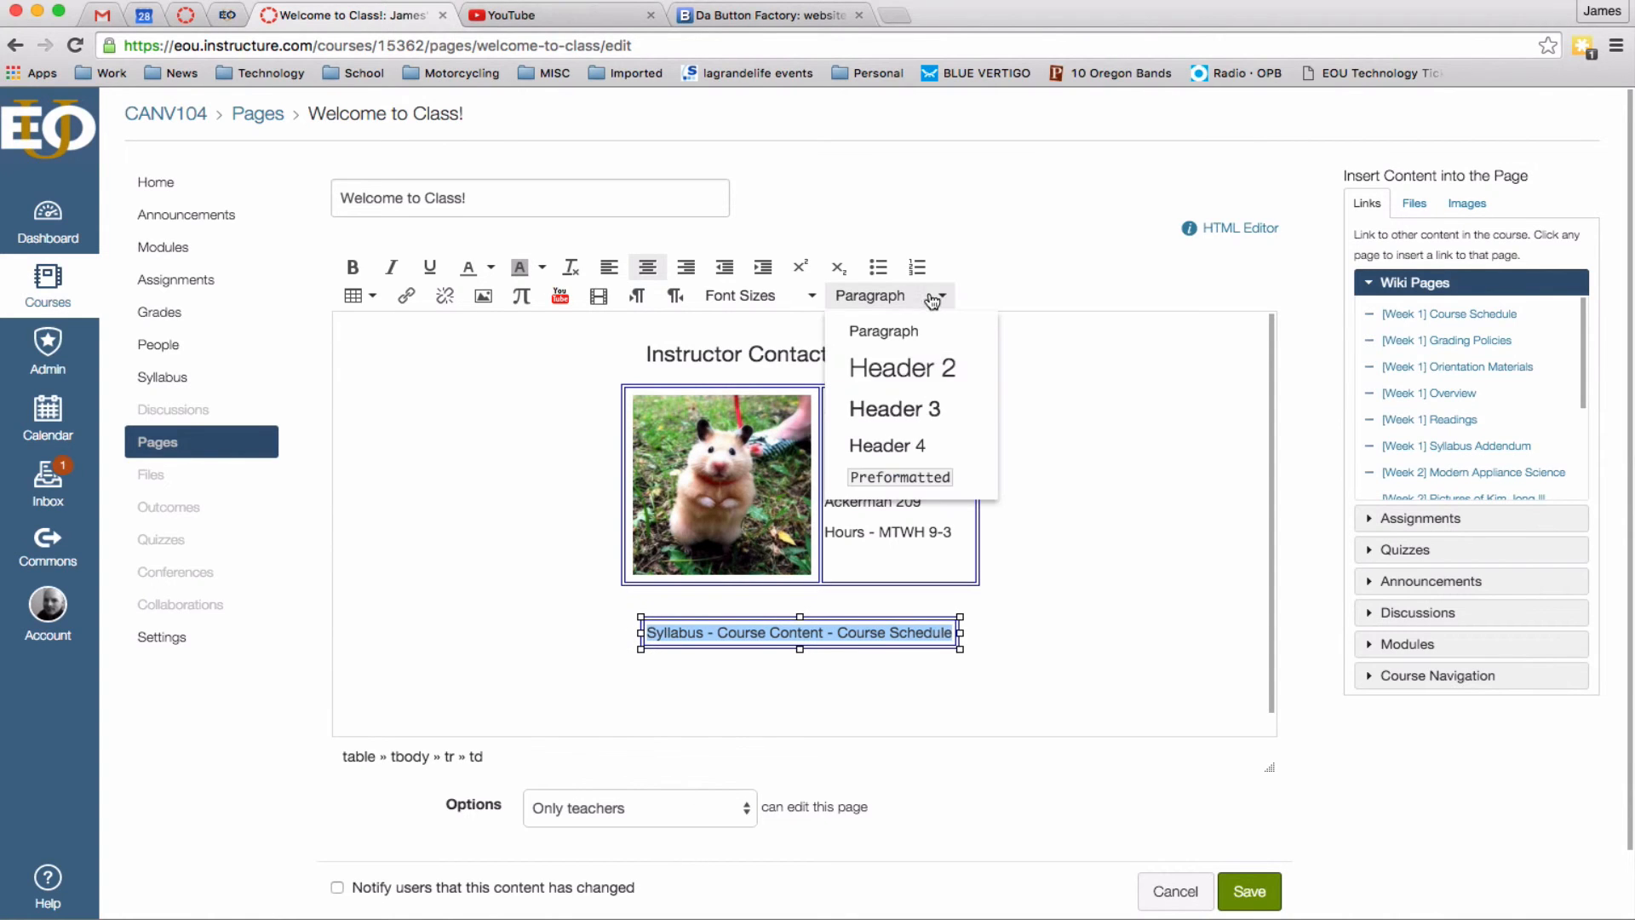
pyautogui.click(941, 411)
# Link Syllabus to the course syllabus, Course Content to Modules, Course Schedule to the Week 1 page.
pyautogui.click(1464, 673)
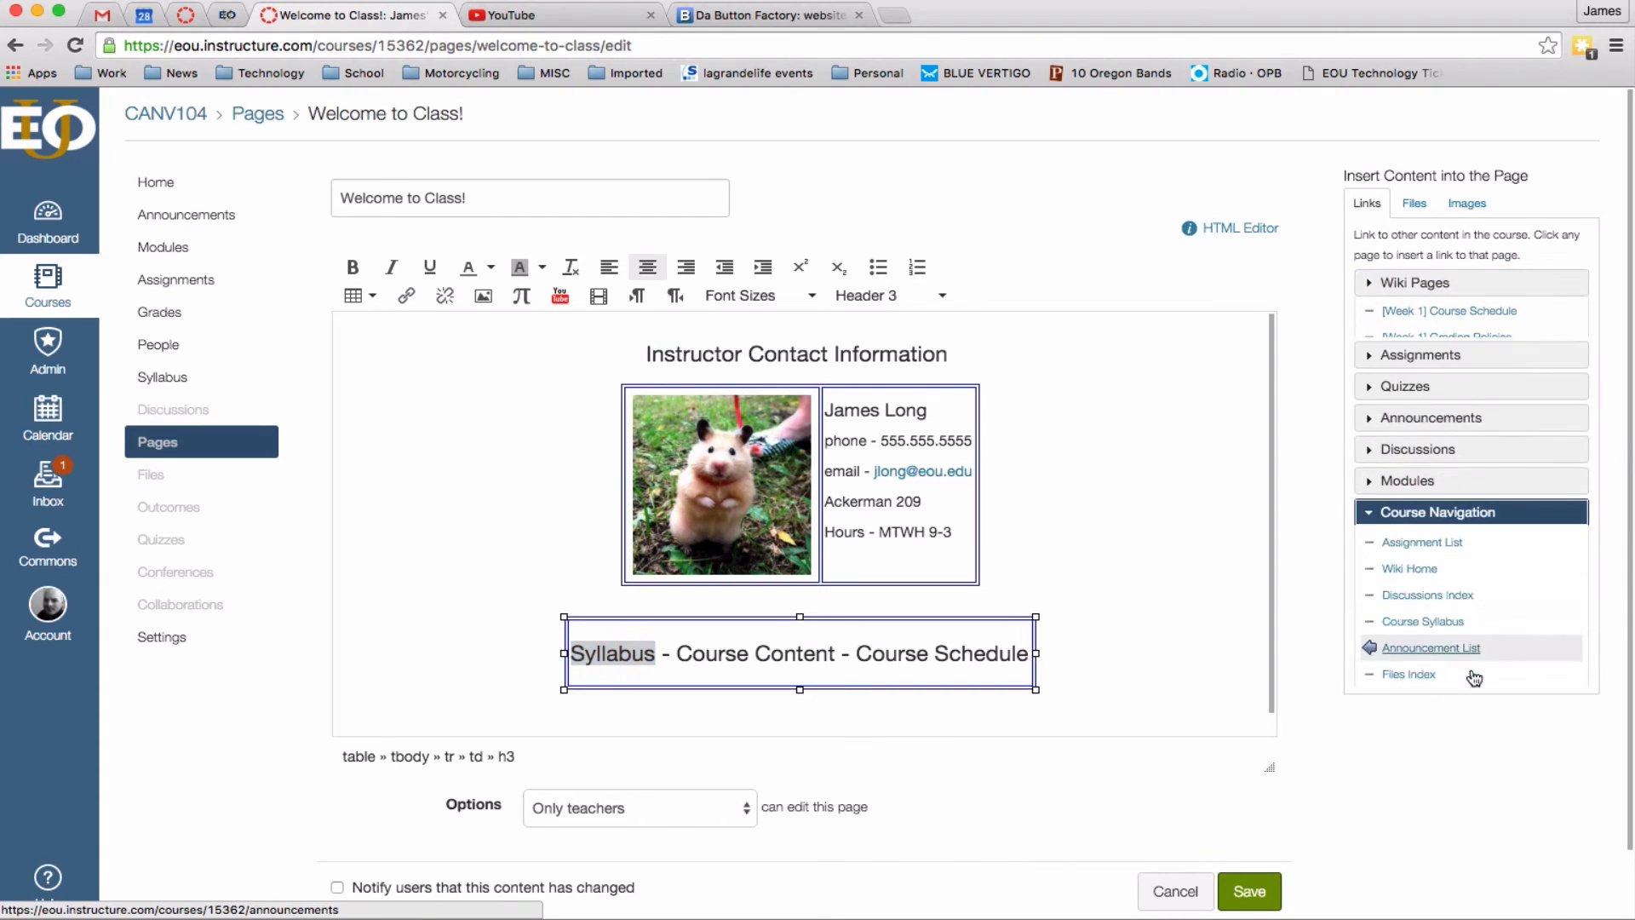
pyautogui.click(1466, 514)
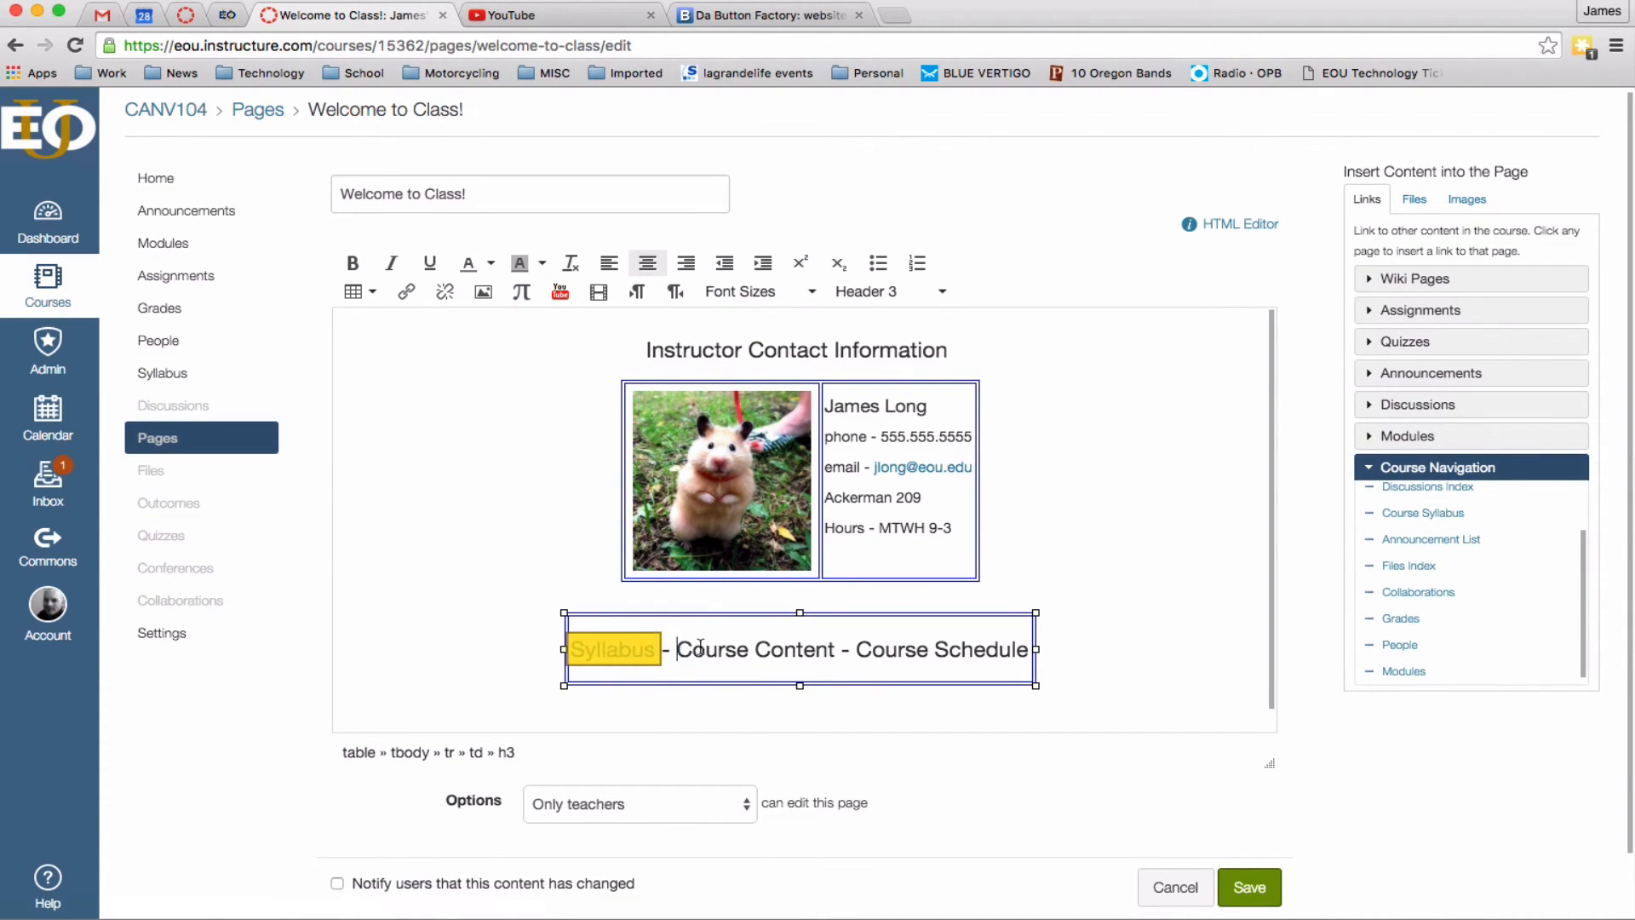
pyautogui.moveTo(677, 649); pyautogui.dragTo(834, 649)
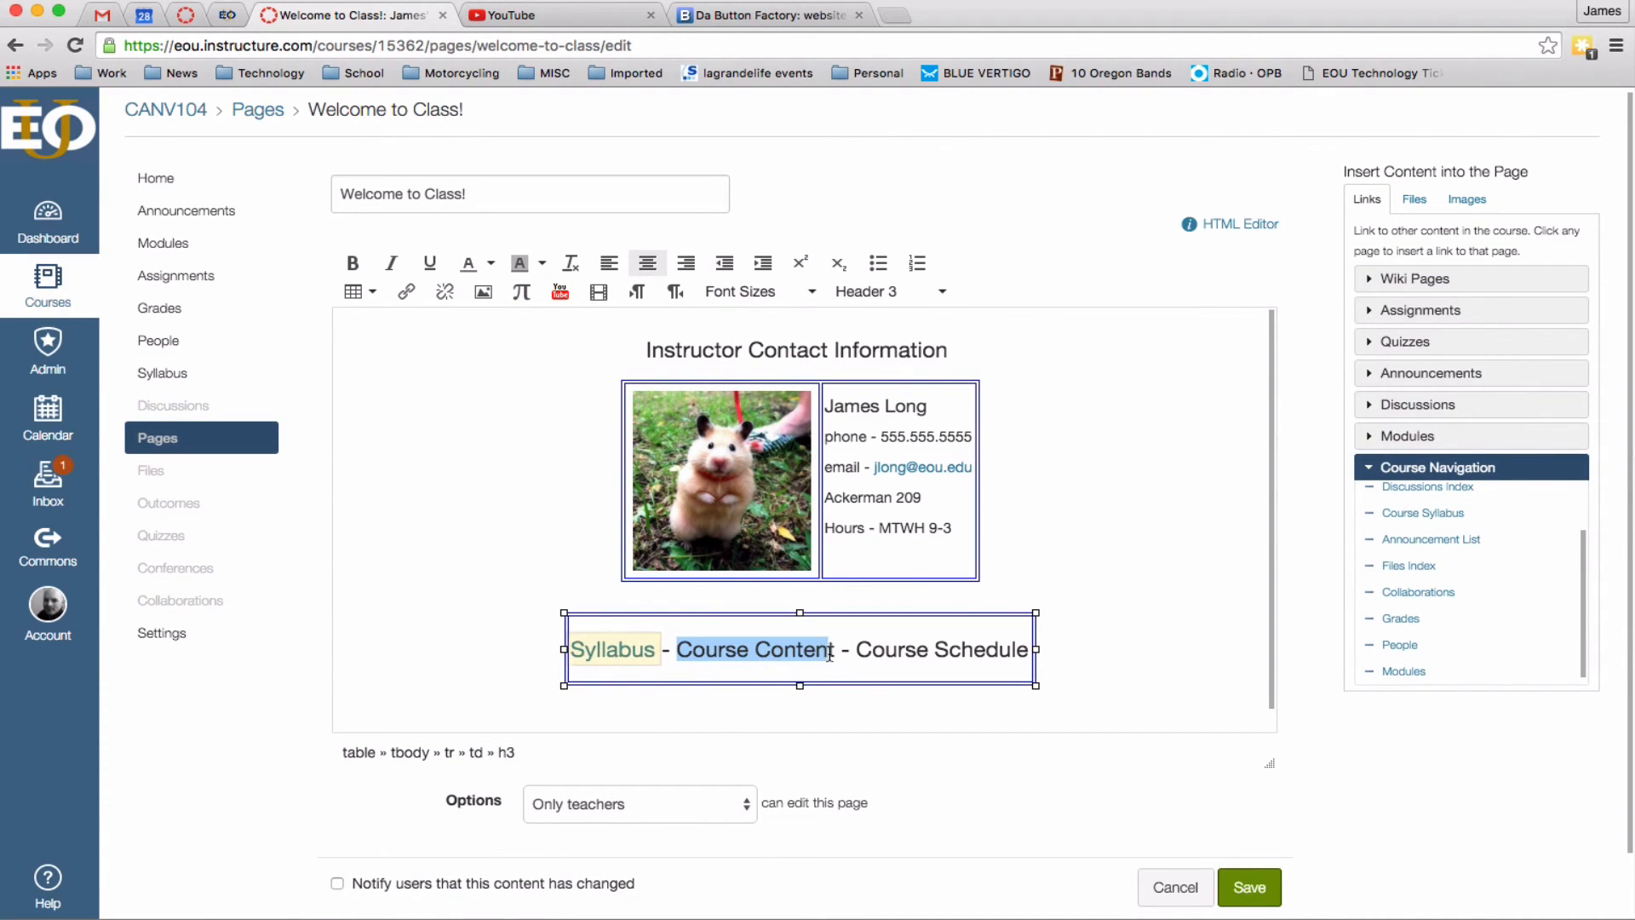
pyautogui.click(1436, 435)
pyautogui.click(1422, 466)
pyautogui.moveTo(857, 650); pyautogui.dragTo(1025, 648)
pyautogui.click(1460, 284)
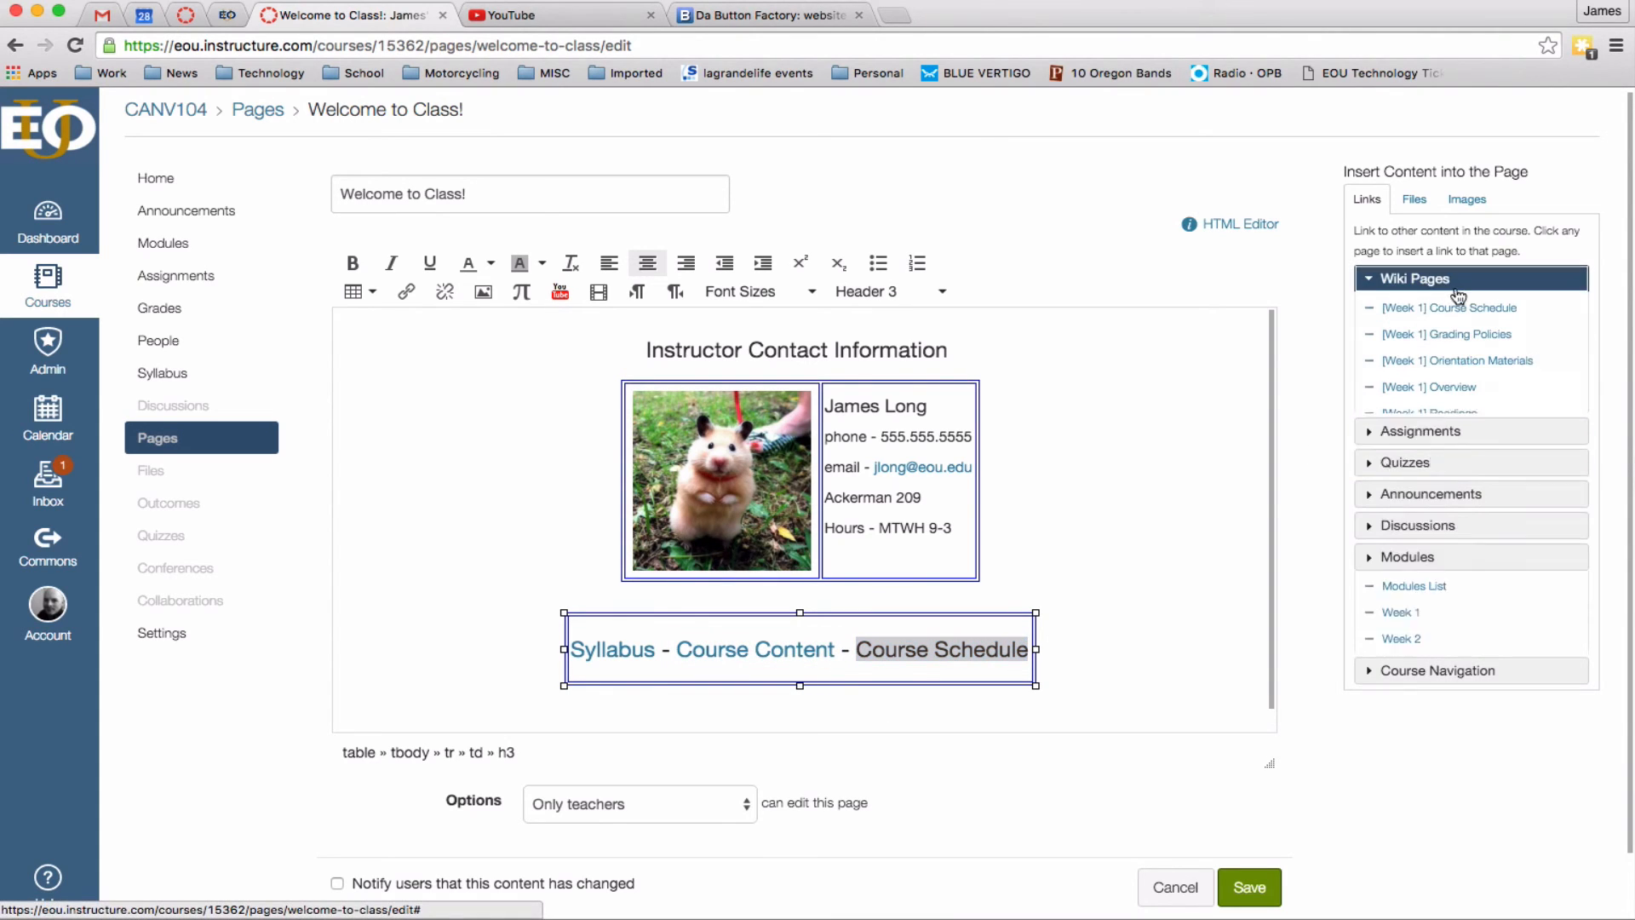
pyautogui.click(1444, 312)
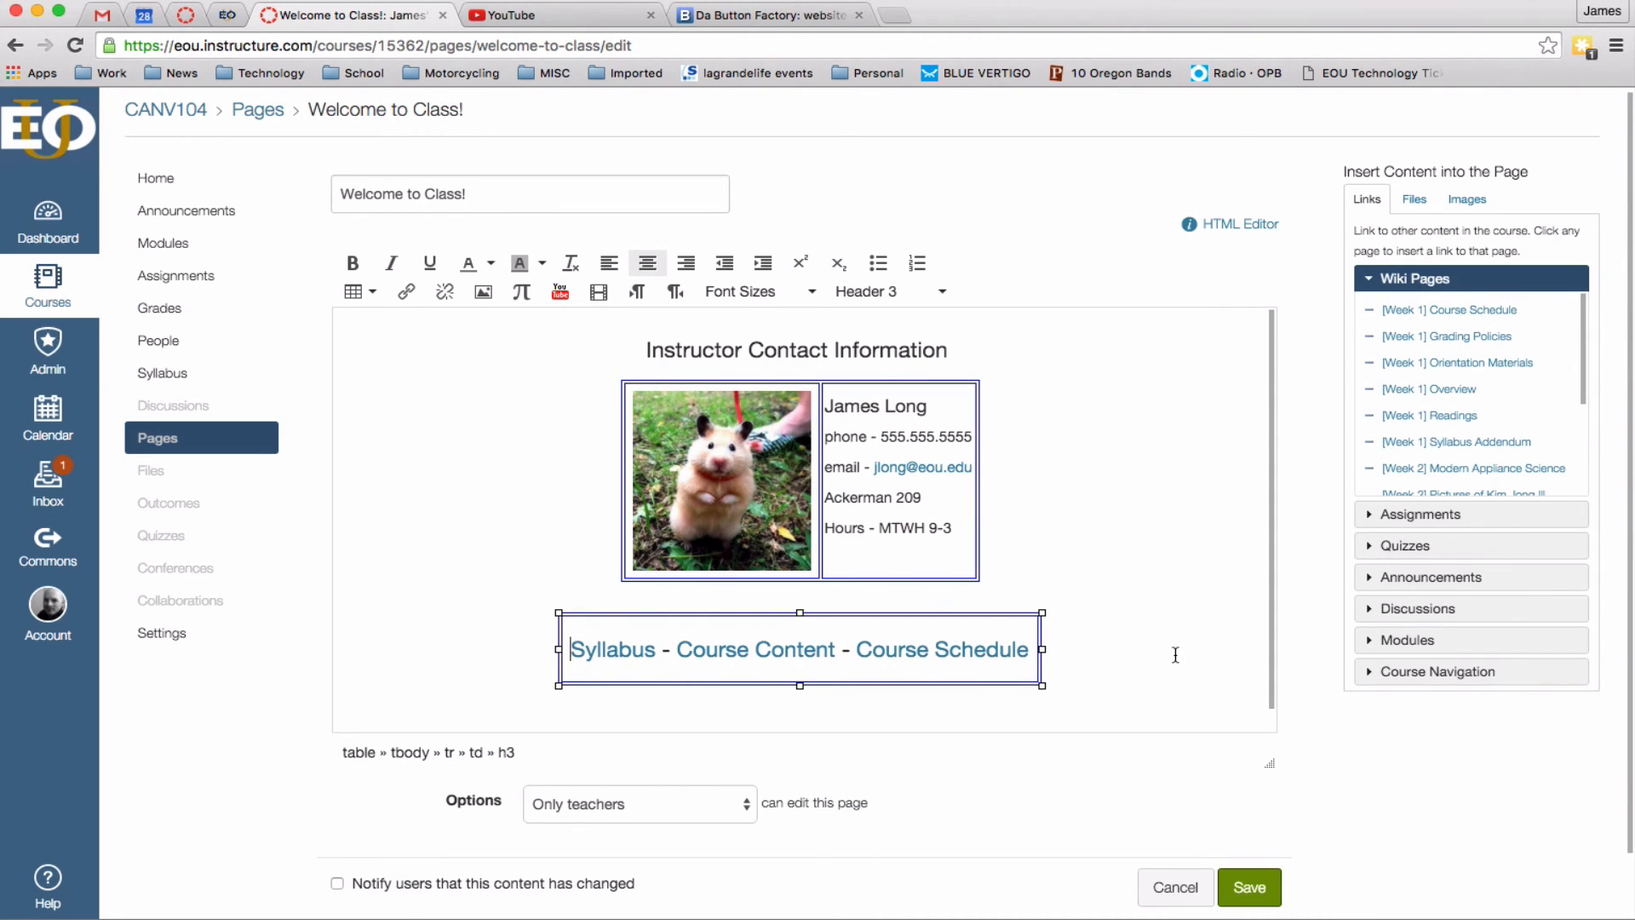
# Save the Welcome to Class! page.
pyautogui.click(1104, 664)
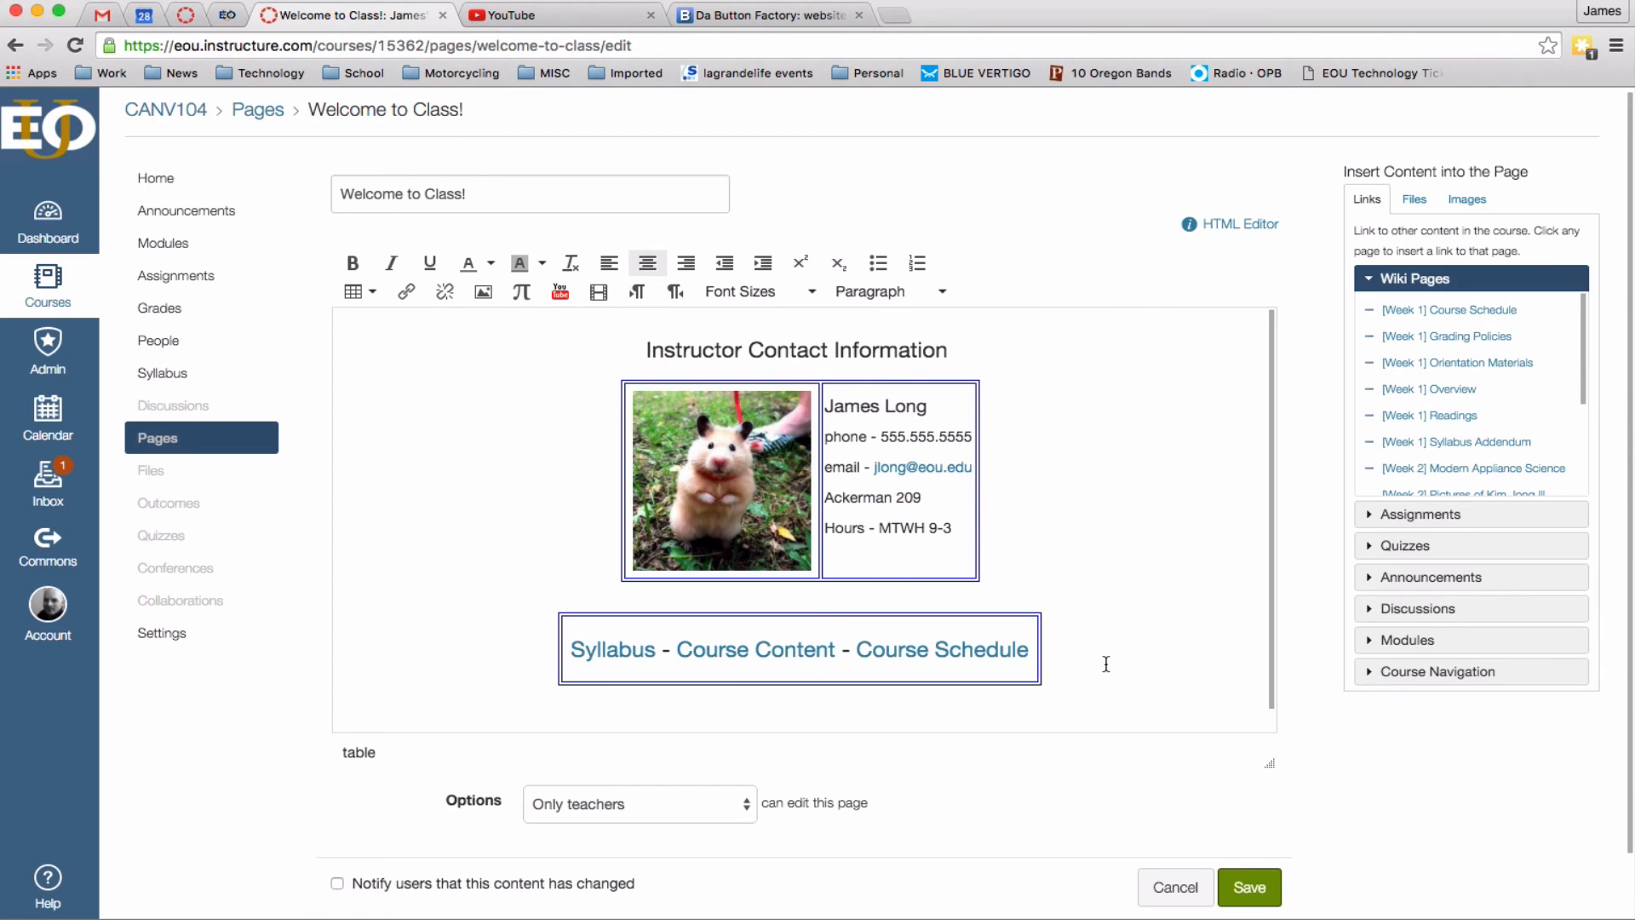
pyautogui.scroll(-2, 1144, 653)
pyautogui.click(1252, 833)
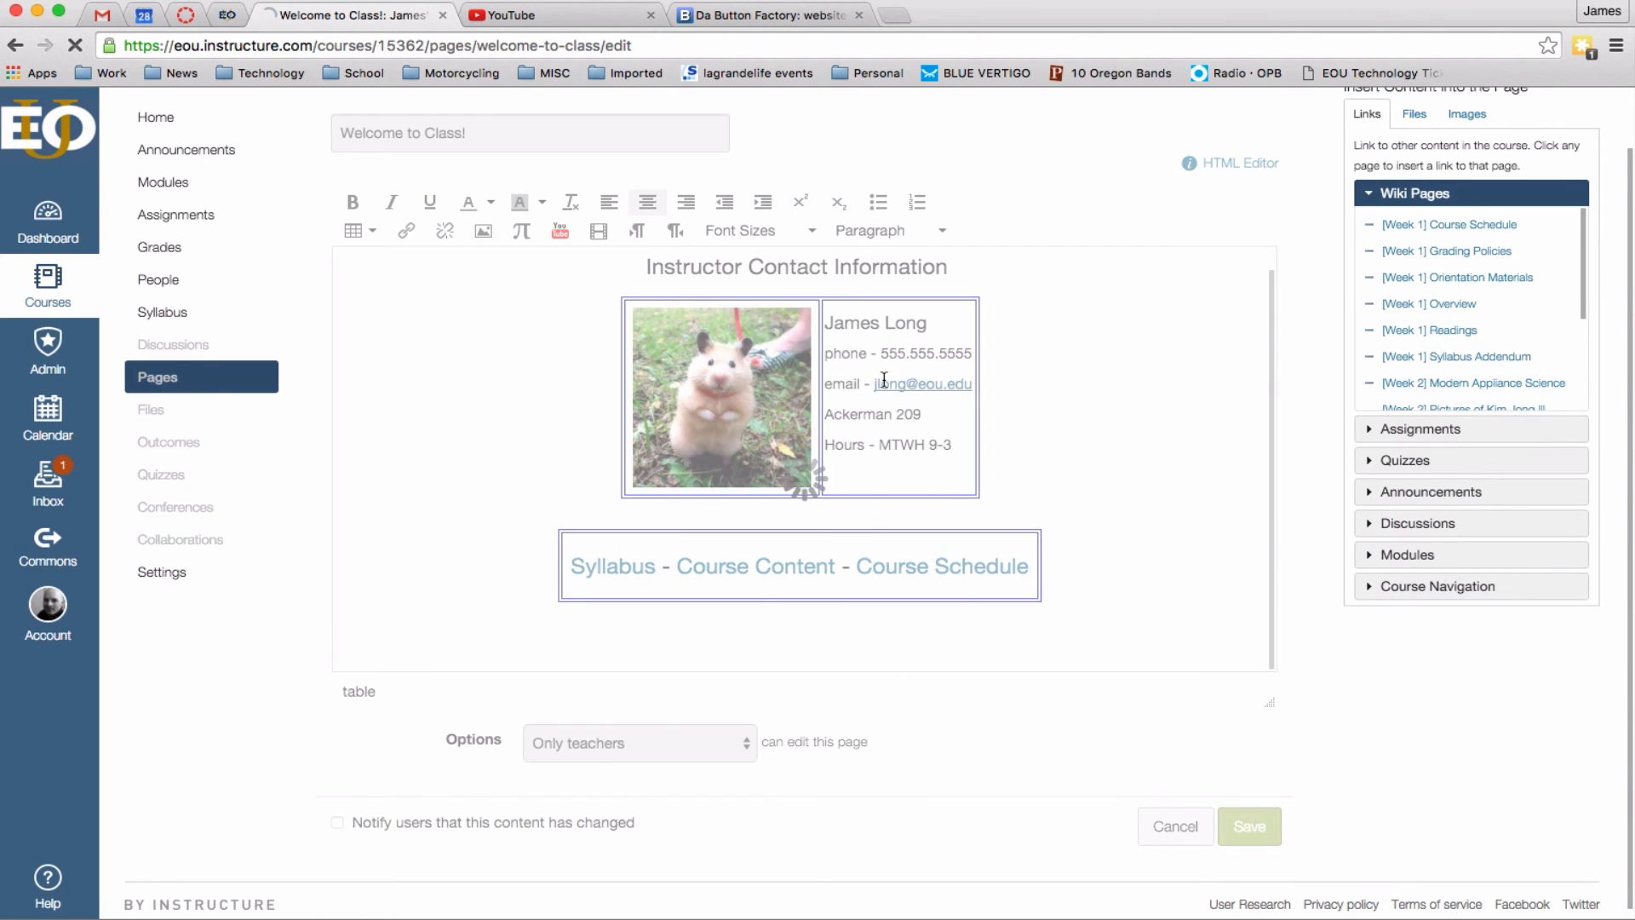